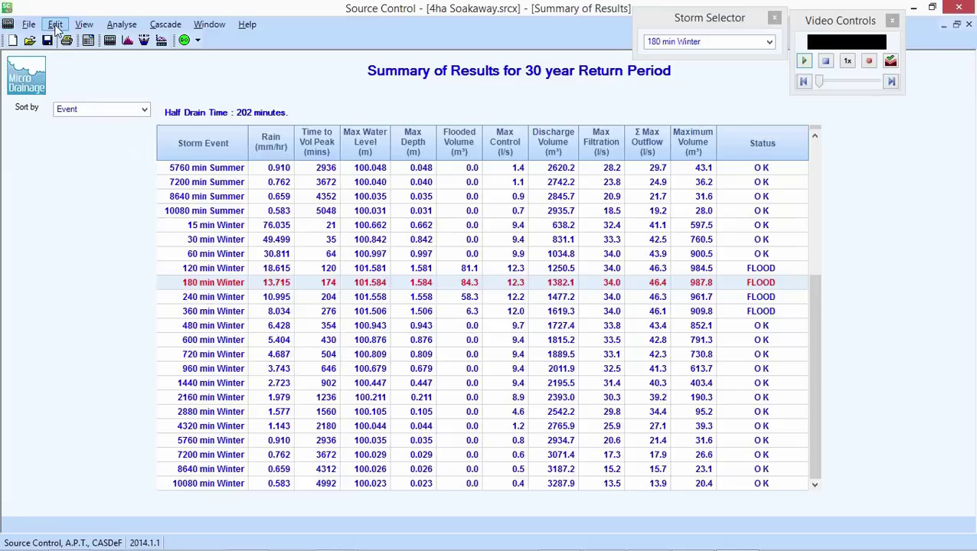
Confirm a maximum allowable water level of 101.000 m in the CASDeF Controller for the 4ha Soakaway
{"action": "left_click", "coordinate": [55, 25]}
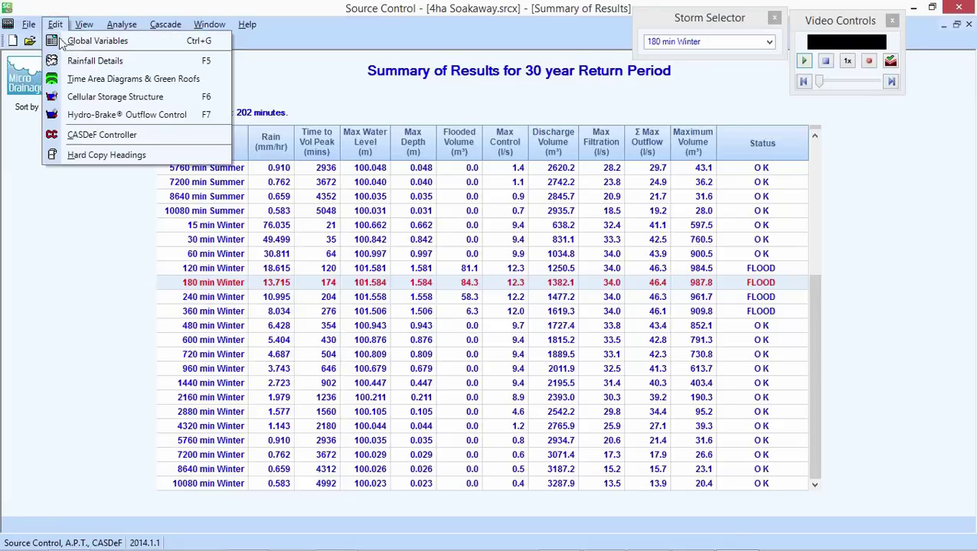
{"action": "left_click", "coordinate": [92, 135]}
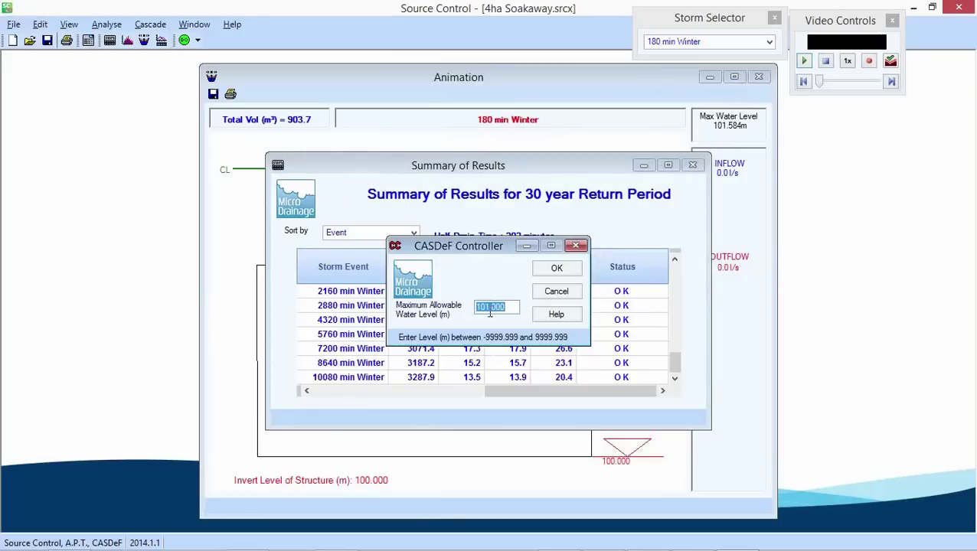
{"action": "left_click", "coordinate": [515, 307]}
{"action": "left_click", "coordinate": [566, 269]}
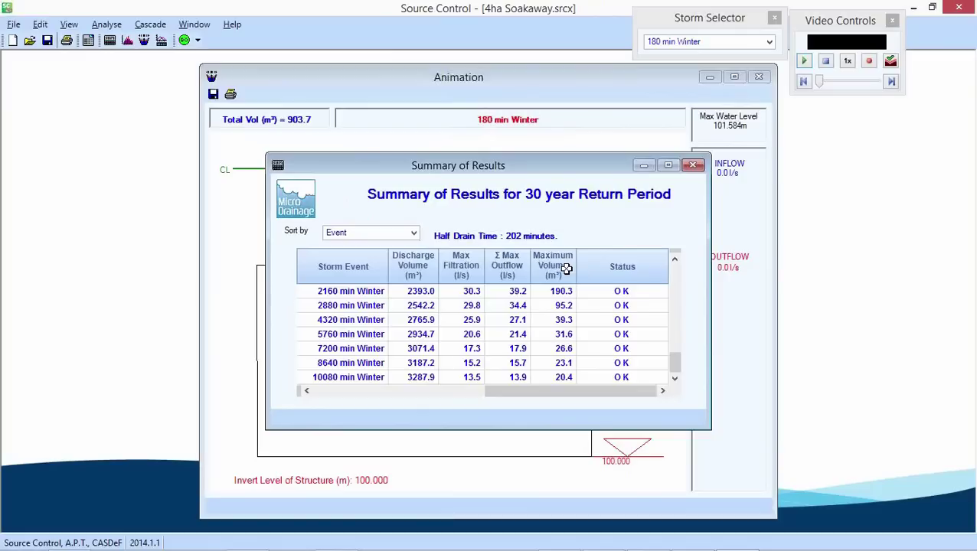
Run a CASDeF analysis on the 4ha Soakaway model and save the new full routing data
{"action": "left_click", "coordinate": [694, 167]}
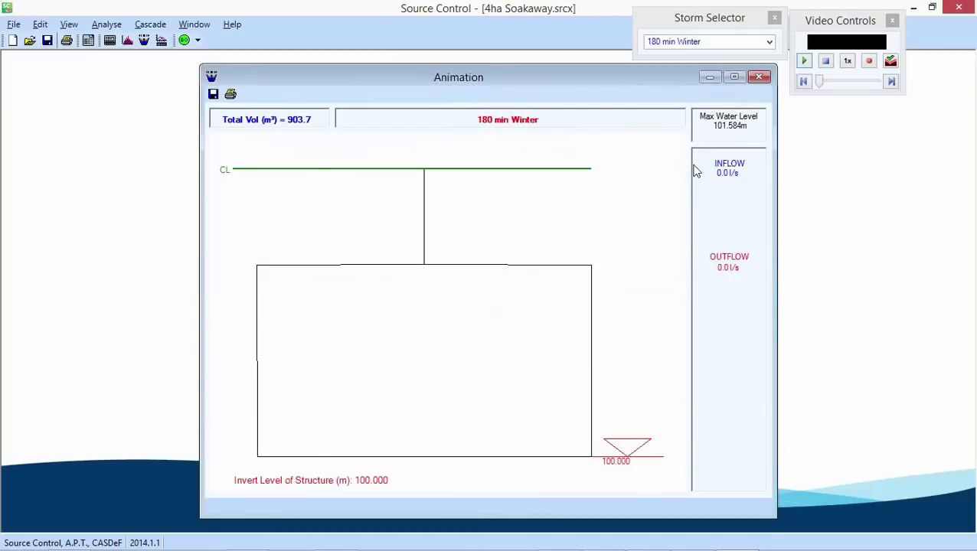
{"action": "left_click", "coordinate": [735, 78]}
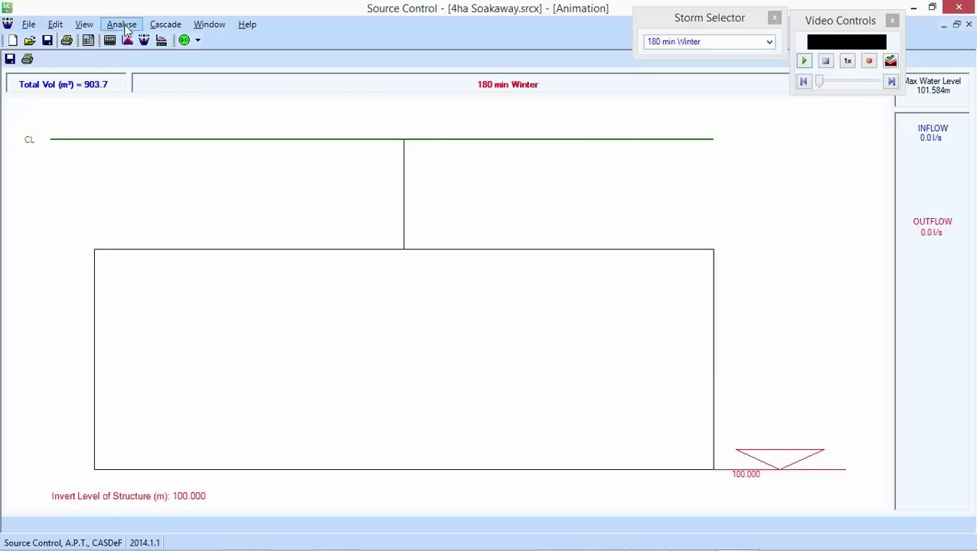
{"action": "left_click", "coordinate": [198, 41]}
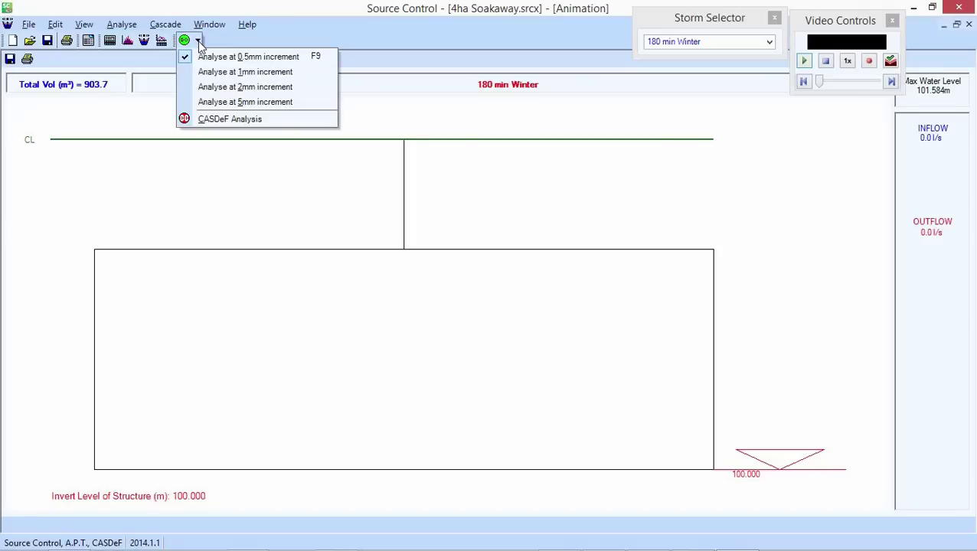
{"action": "left_click", "coordinate": [221, 119]}
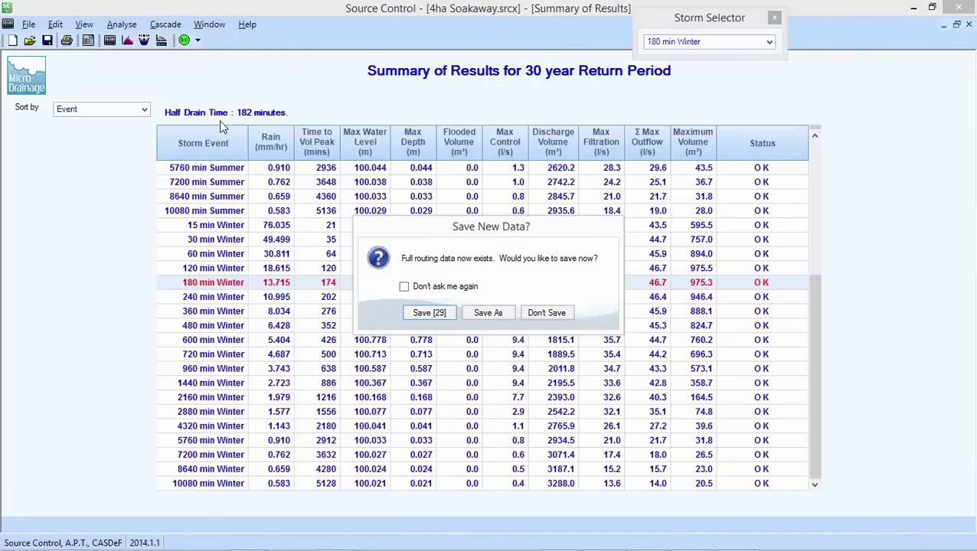
{"action": "left_click", "coordinate": [429, 315]}
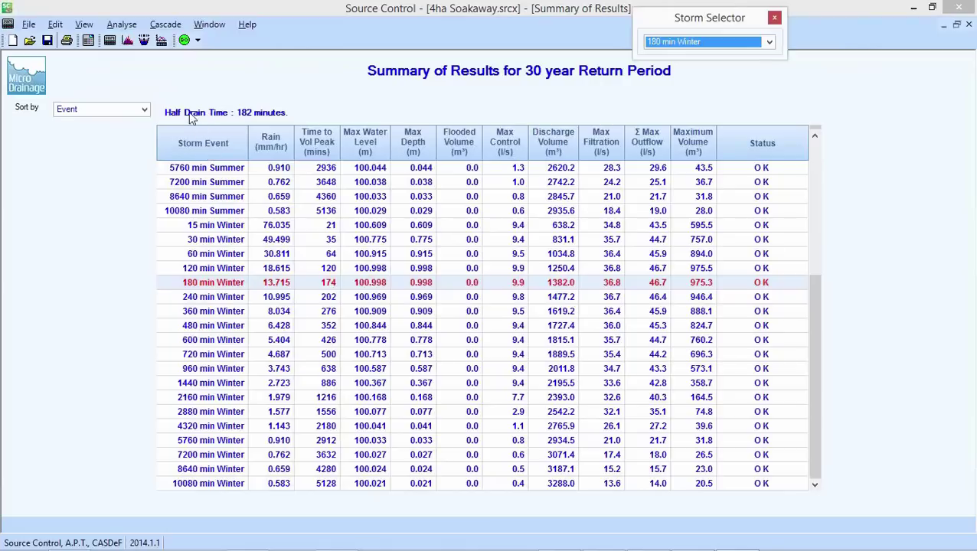
Define a new cascade sequence and place the 4ha Soakaway structure in the upper part of its canvas
{"action": "left_click", "coordinate": [166, 26]}
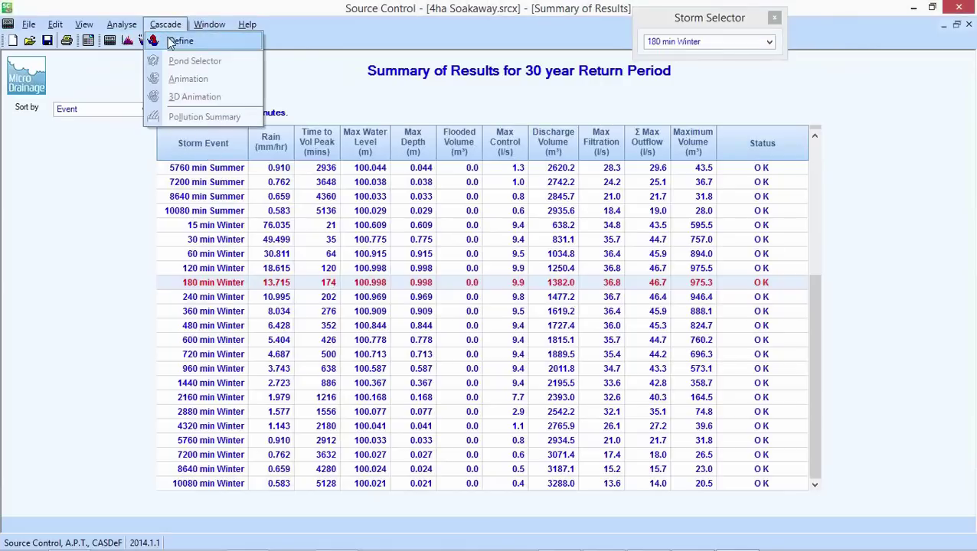
{"action": "left_click", "coordinate": [172, 44]}
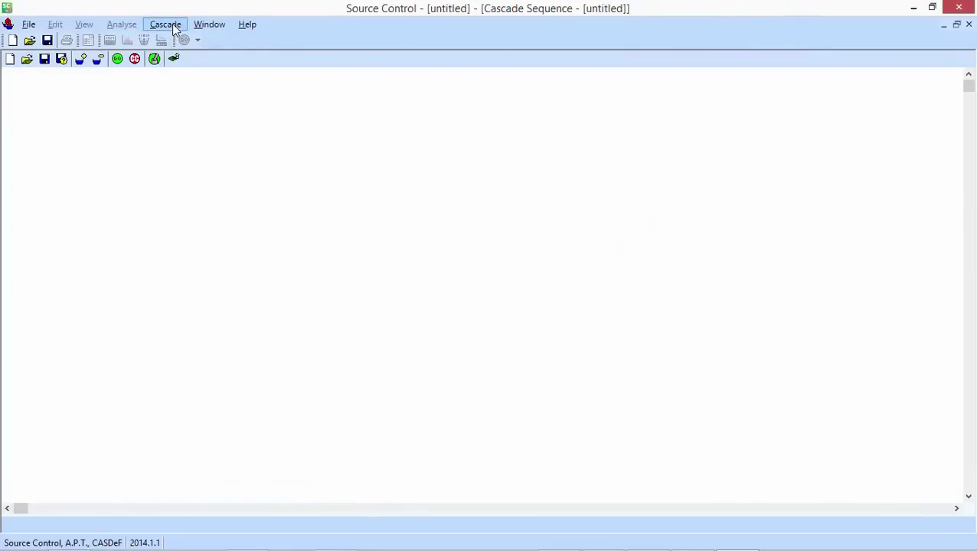
{"action": "left_click", "coordinate": [82, 60]}
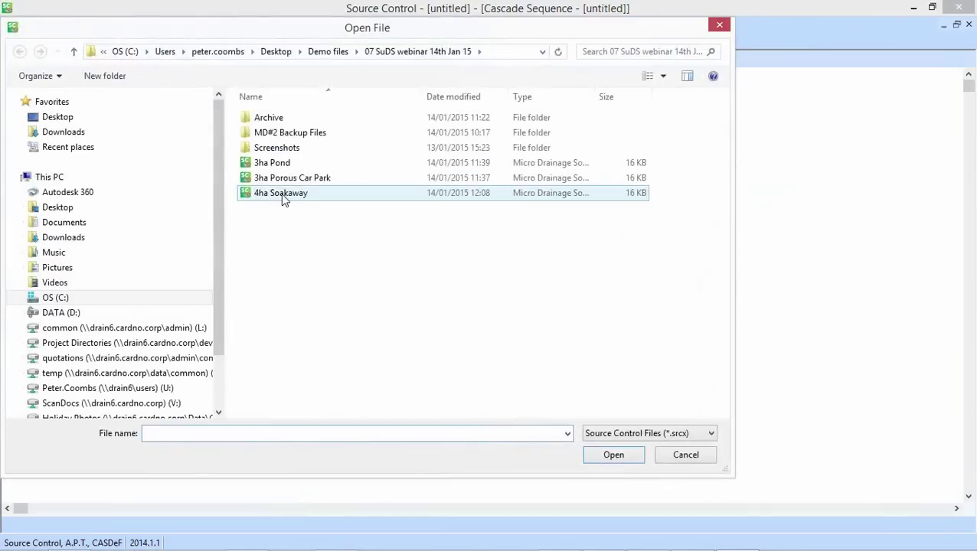
{"action": "left_click", "coordinate": [287, 197]}
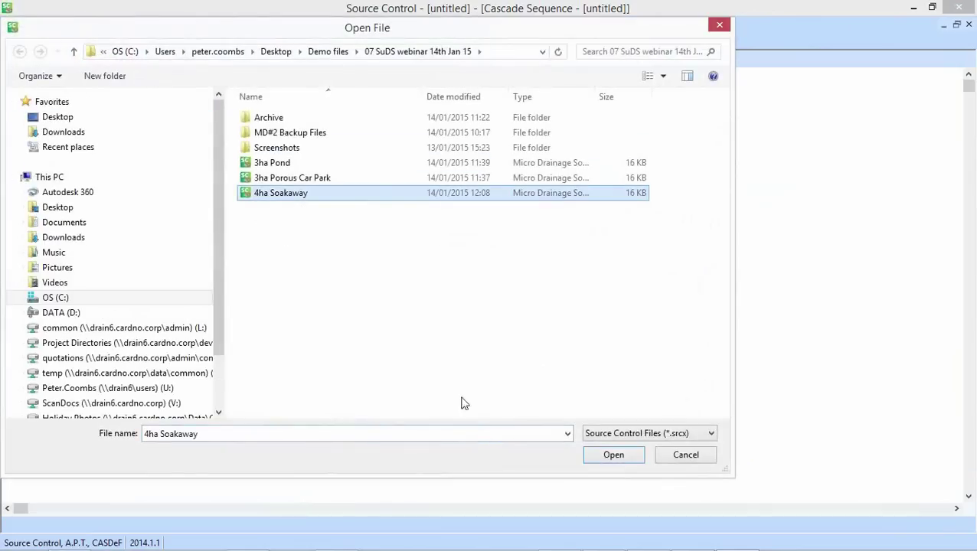
{"action": "left_click", "coordinate": [605, 458]}
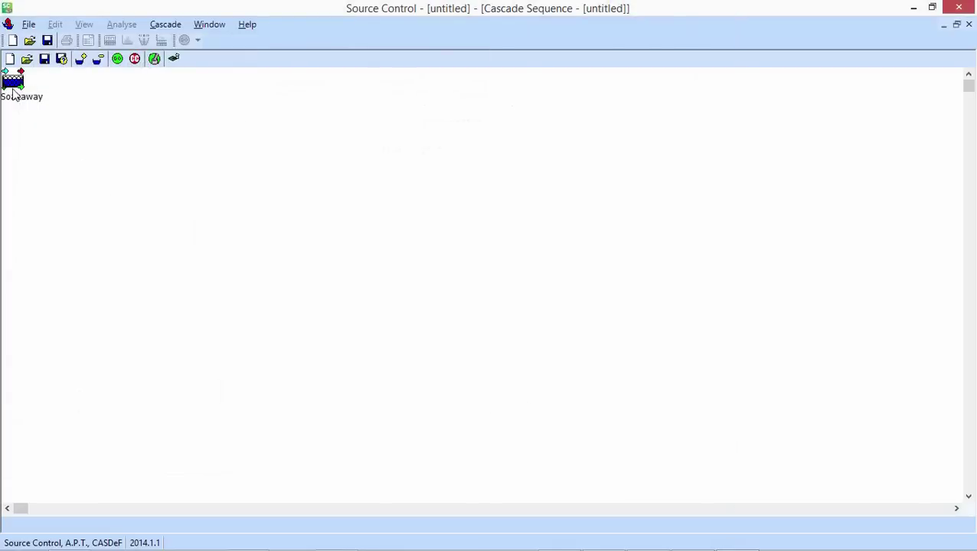
{"action": "left_click_drag", "start_coordinate": [11, 88], "coordinate": [217, 140]}
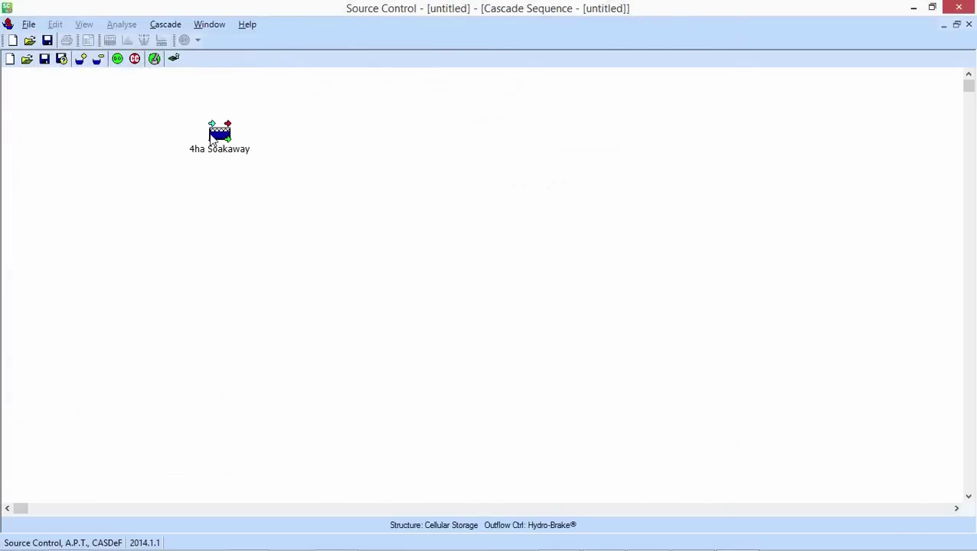
Add 3ha Porous Car Park below the soakaway and 3ha Pond to the right between the two structures
{"action": "left_click", "coordinate": [81, 59]}
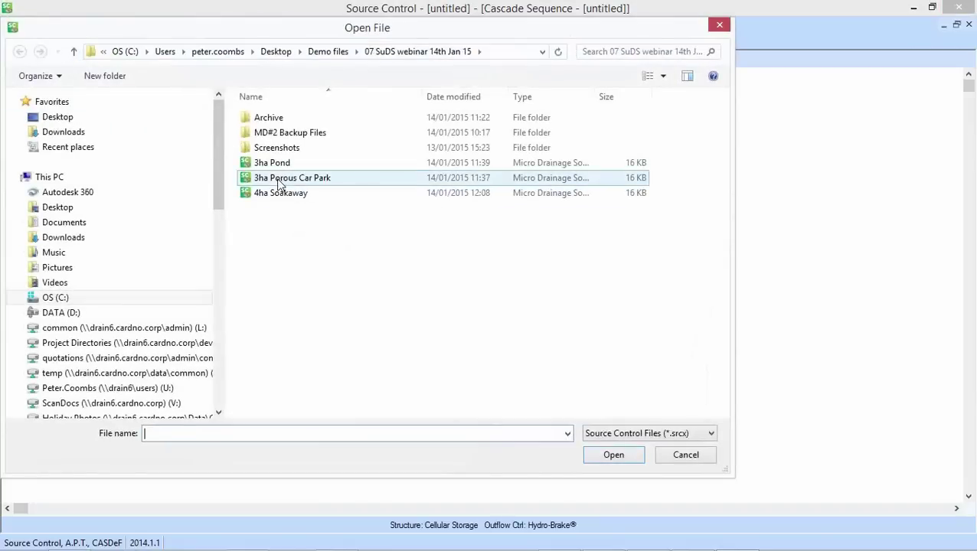
{"action": "double_click", "coordinate": [279, 178]}
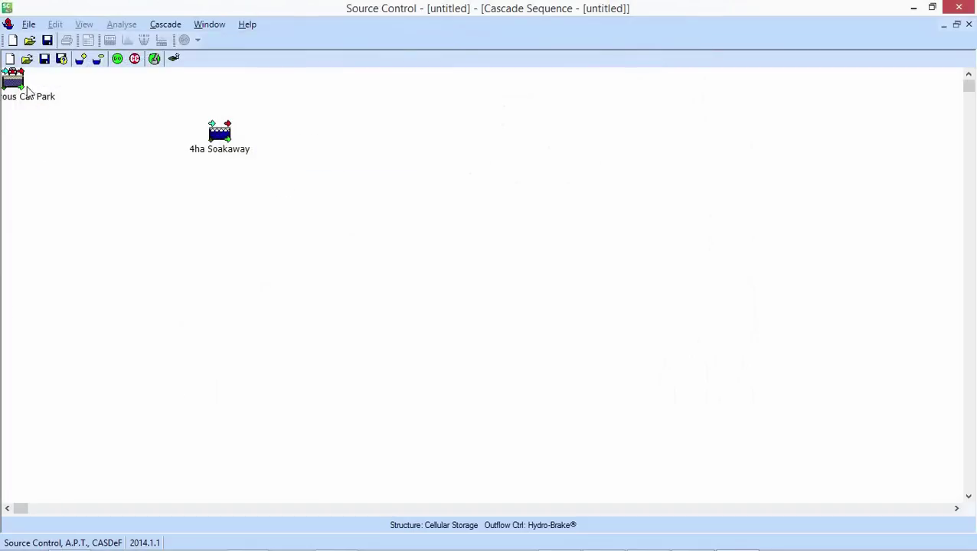
{"action": "left_click_drag", "start_coordinate": [15, 85], "coordinate": [230, 237]}
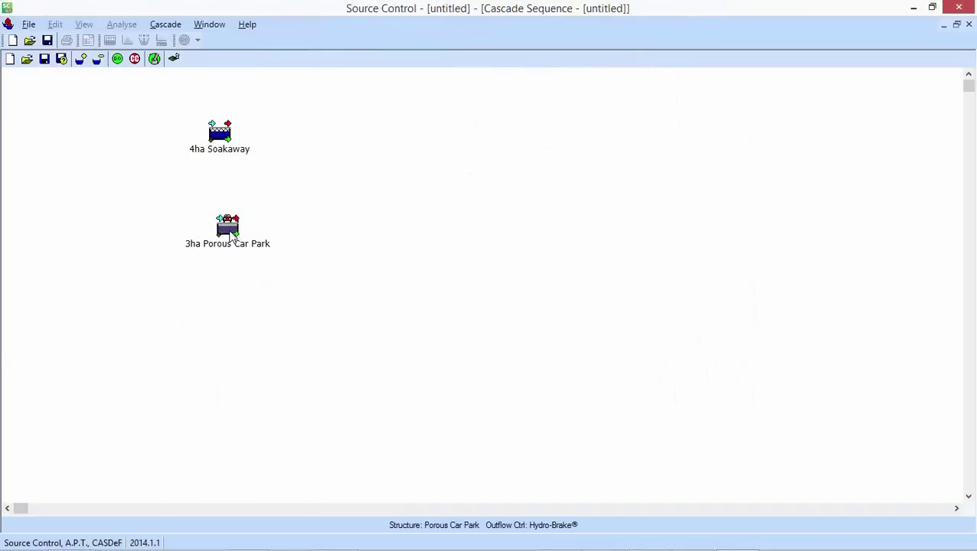
{"action": "left_click", "coordinate": [82, 62]}
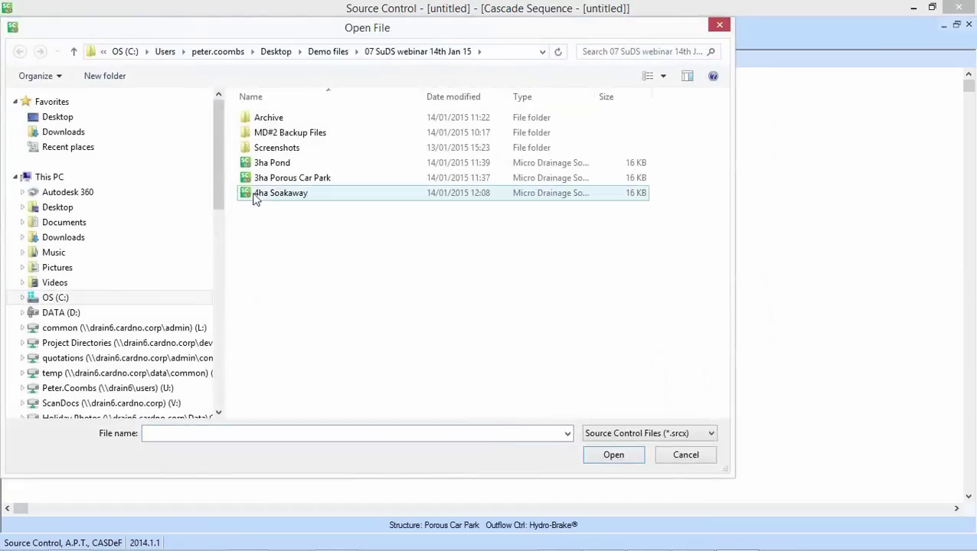
{"action": "double_click", "coordinate": [278, 163]}
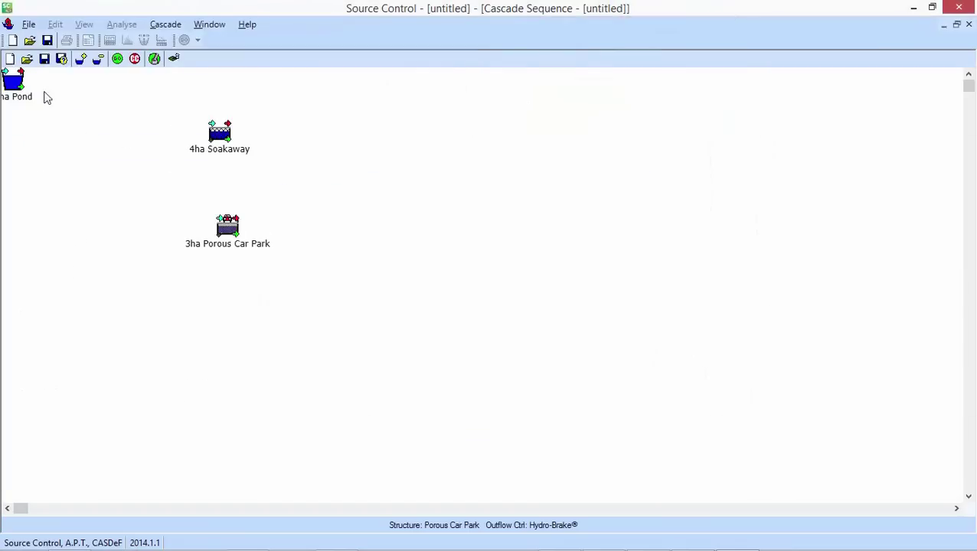
{"action": "left_click_drag", "start_coordinate": [13, 84], "coordinate": [392, 186]}
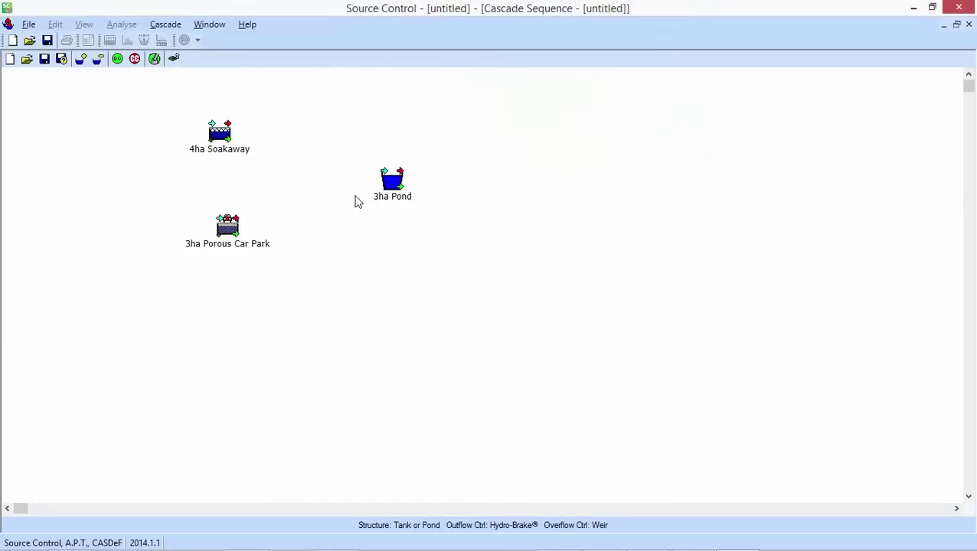
Analyse the cascade and save its full results in a cascade file named Suds train
{"action": "left_click", "coordinate": [117, 59]}
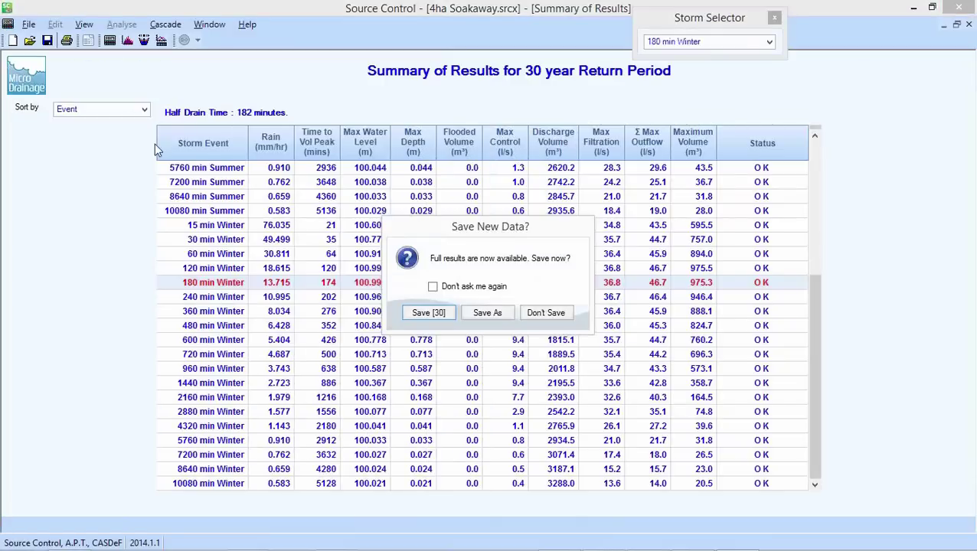
{"action": "left_click", "coordinate": [428, 313]}
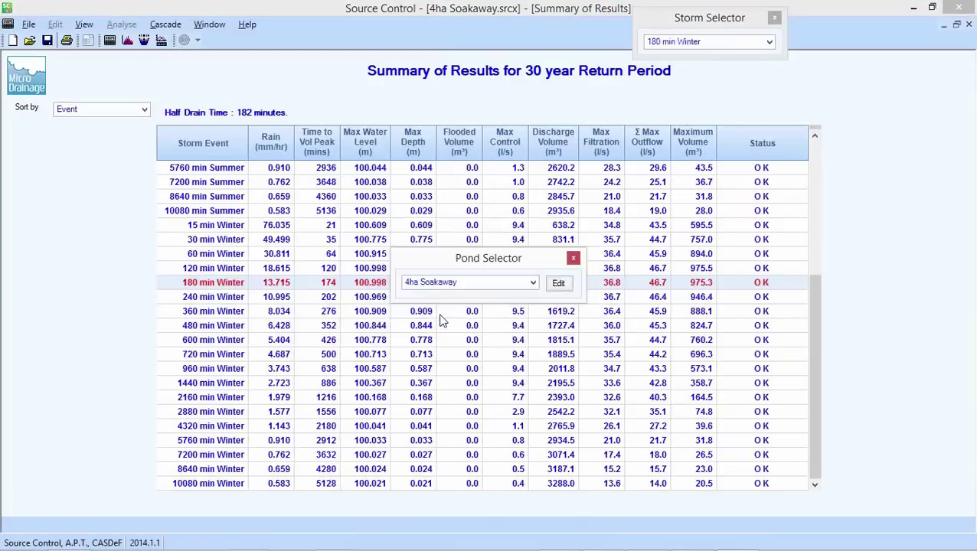
{"action": "key", "text": "Return"}
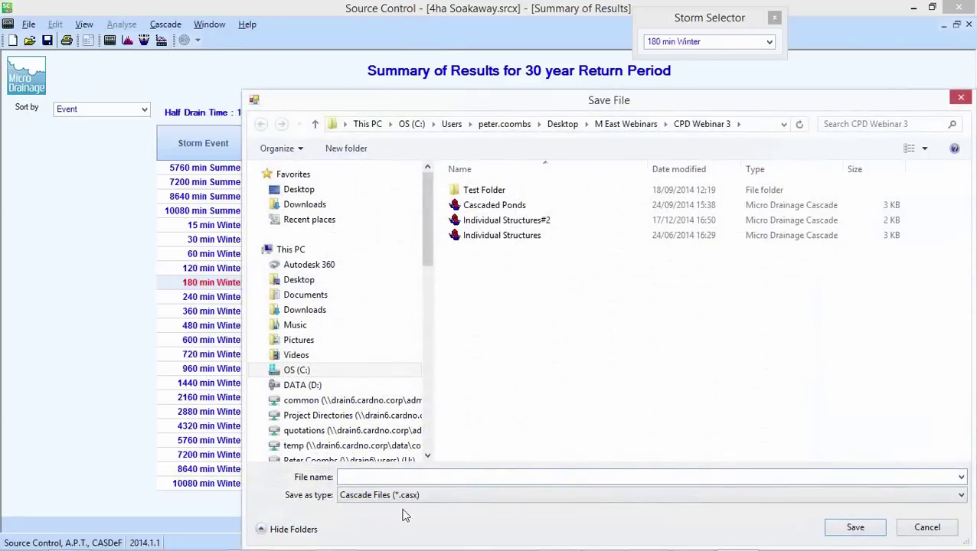
{"action": "left_click", "coordinate": [502, 205]}
{"action": "left_click", "coordinate": [419, 475]}
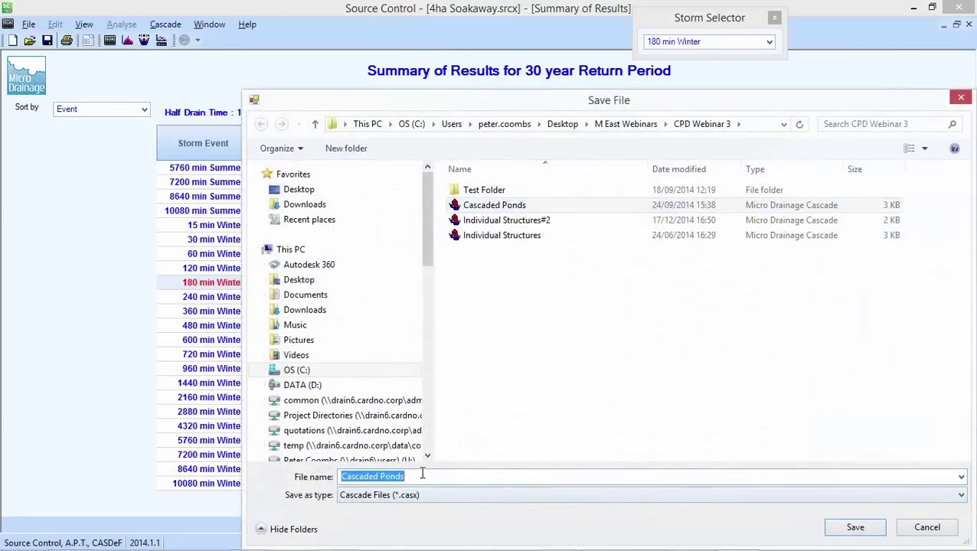
{"action": "type", "text": "Su"}
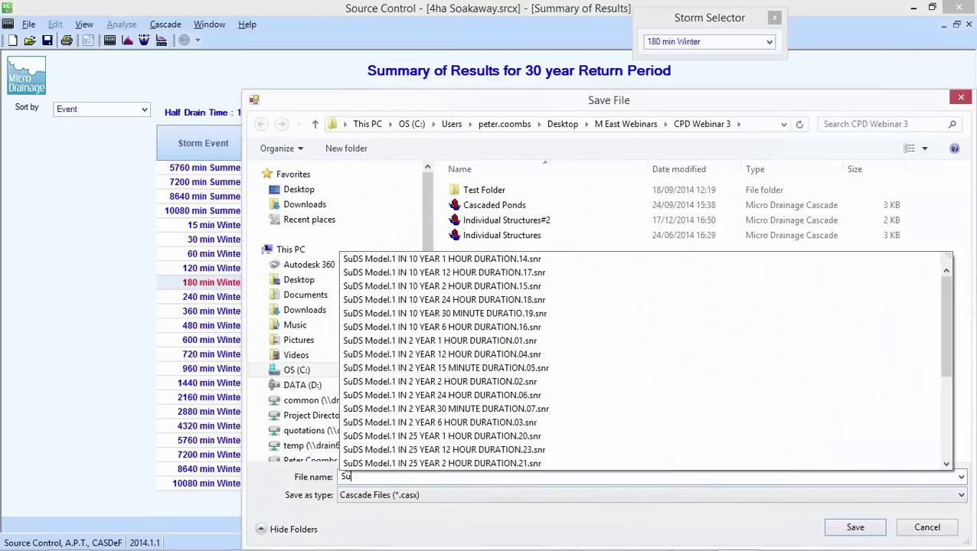
{"action": "type", "text": "ds train"}
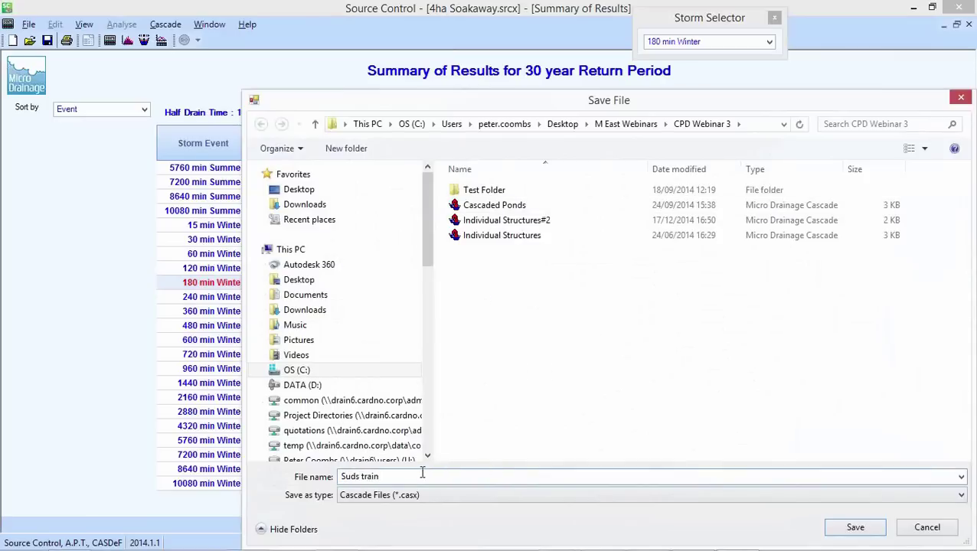
{"action": "left_click", "coordinate": [864, 528]}
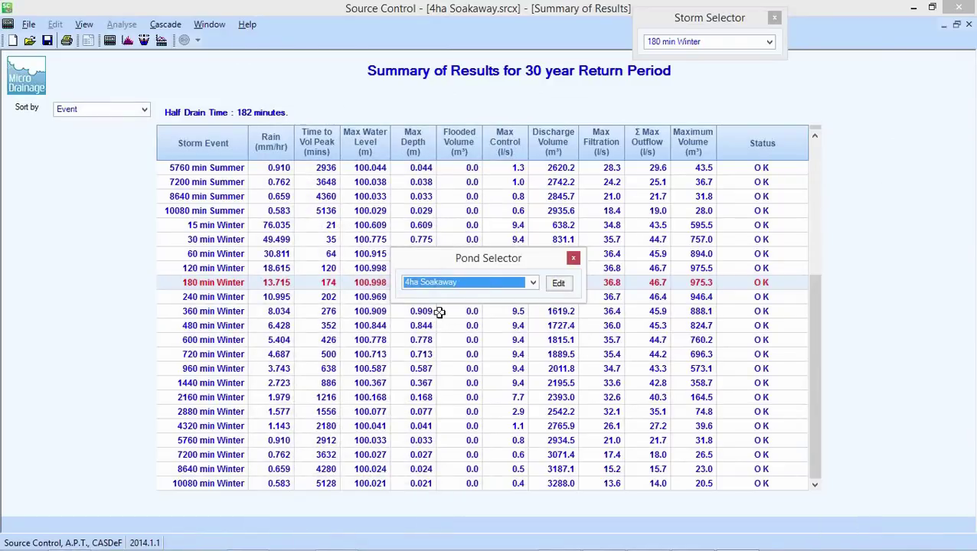
Display the 3ha Porous Car Park results summary and examine its critical winter storms, keeping the Pond Selector clear of those rows
{"action": "left_click_drag", "start_coordinate": [511, 263], "coordinate": [491, 311]}
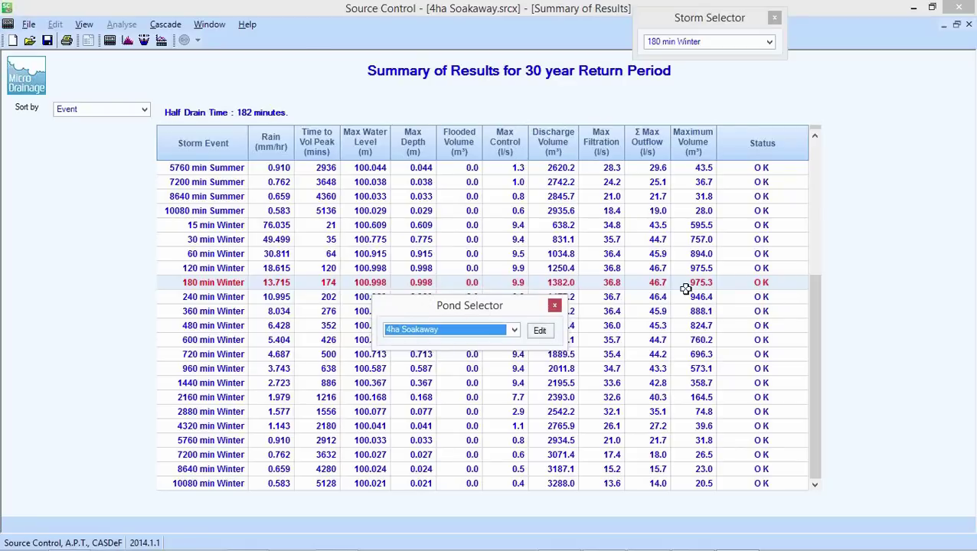
{"action": "left_click", "coordinate": [514, 332]}
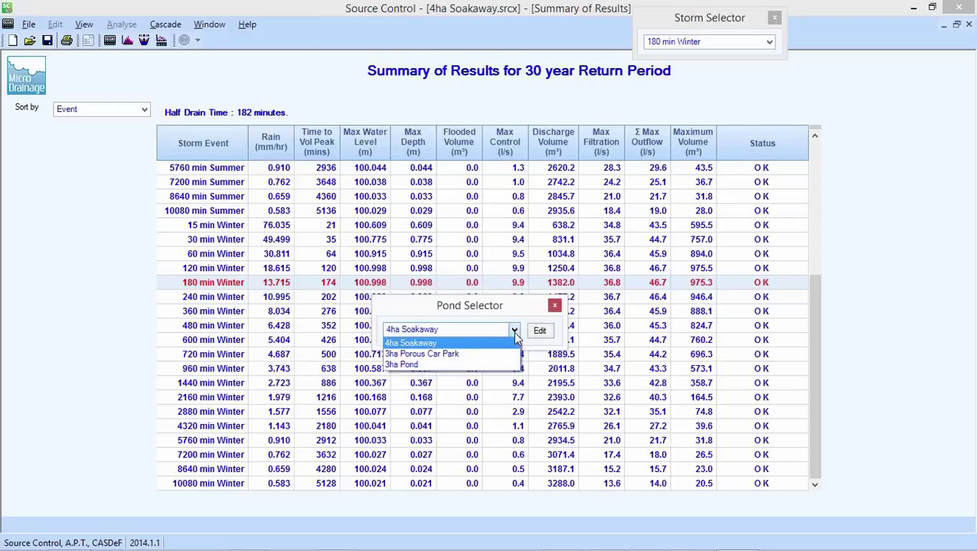
{"action": "left_click", "coordinate": [444, 354]}
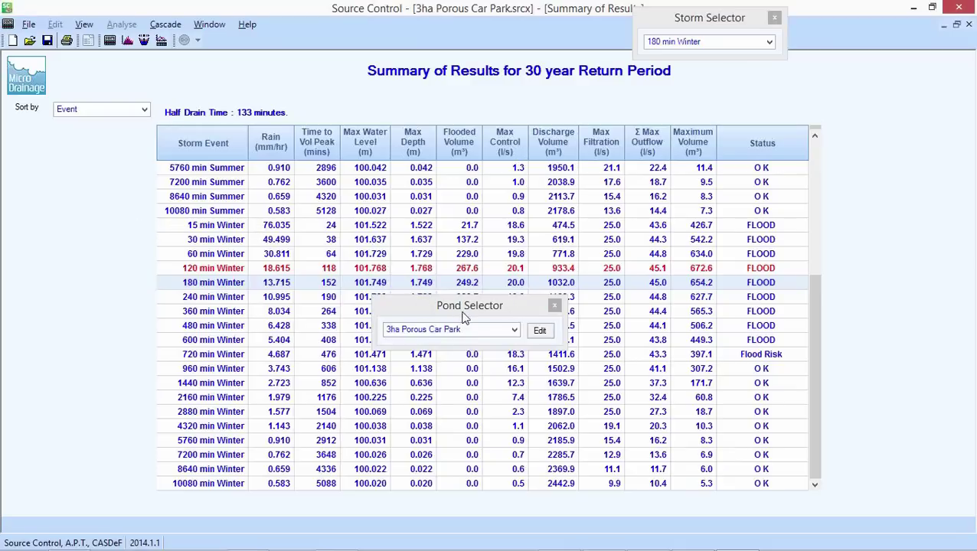
{"action": "left_click_drag", "start_coordinate": [467, 309], "coordinate": [468, 294]}
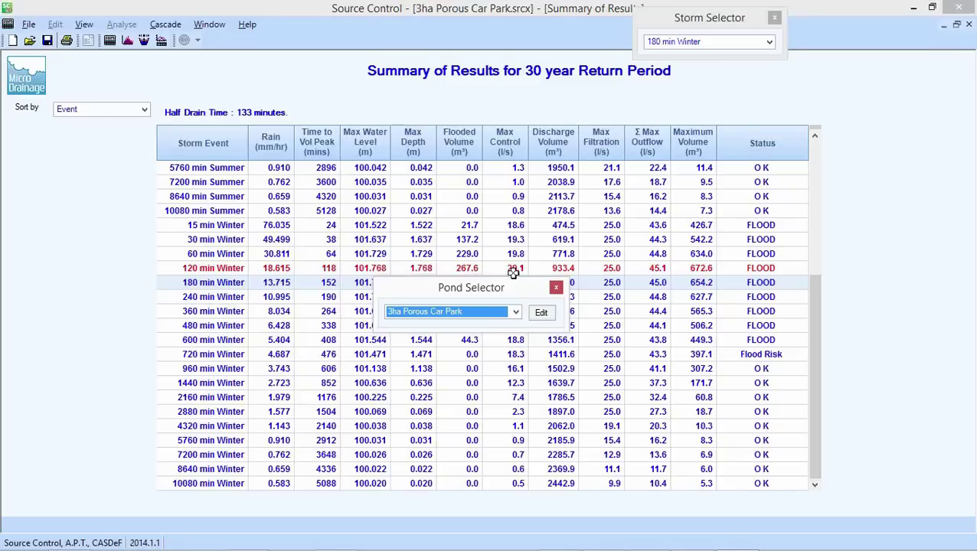
{"action": "left_click_drag", "start_coordinate": [492, 298], "coordinate": [495, 316]}
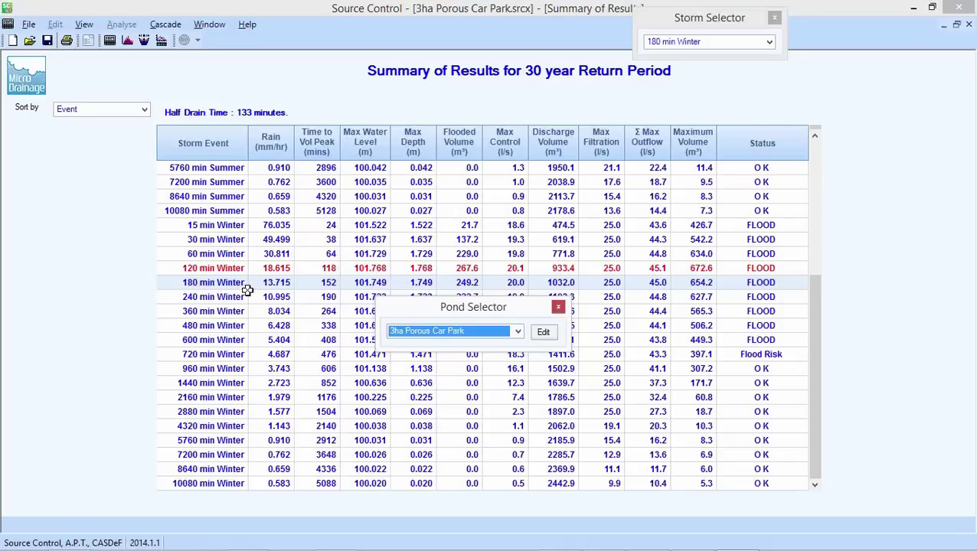
Display the 3ha Pond results summary and examine its critical winter storms, keeping the Pond Selector clear of the 360 min Winter row
{"action": "left_click", "coordinate": [518, 335]}
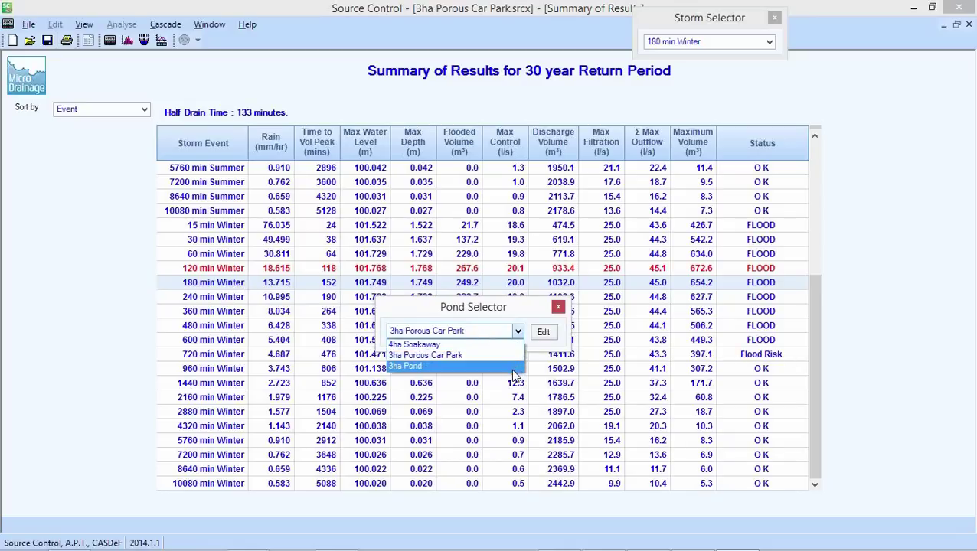
{"action": "left_click", "coordinate": [513, 367]}
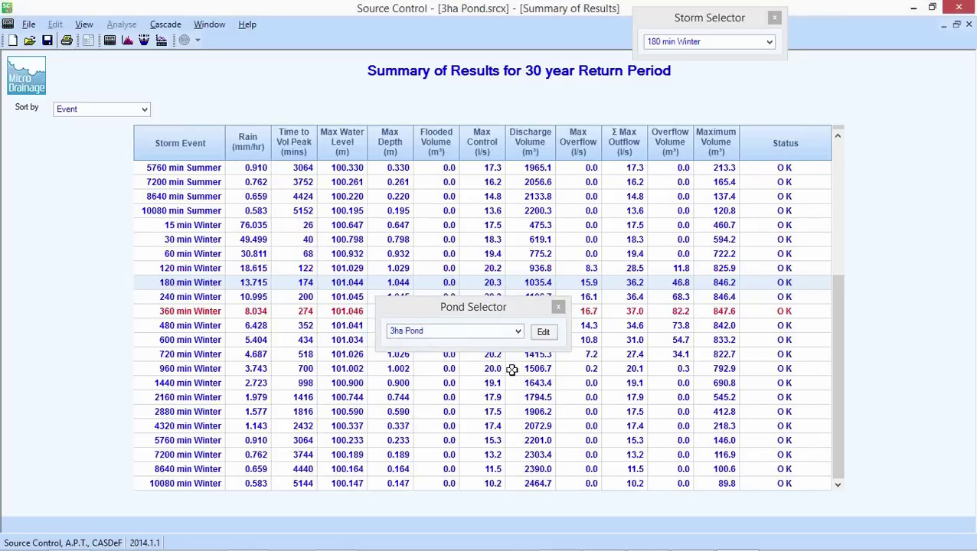
{"action": "left_click_drag", "start_coordinate": [489, 308], "coordinate": [490, 339]}
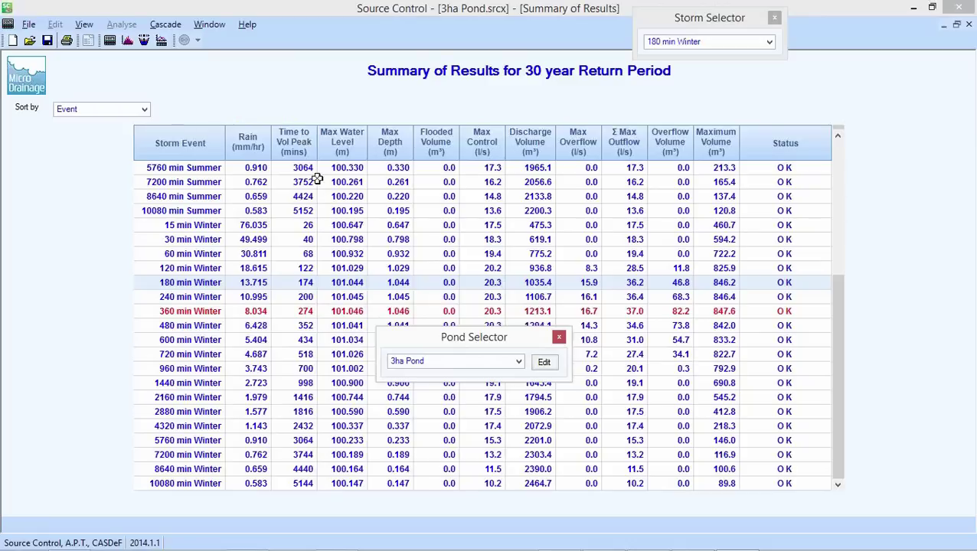
Run the Pollution Train on the unlinked cascade, save its results and examine each structure's pollution removal percentages
{"action": "left_click", "coordinate": [165, 24]}
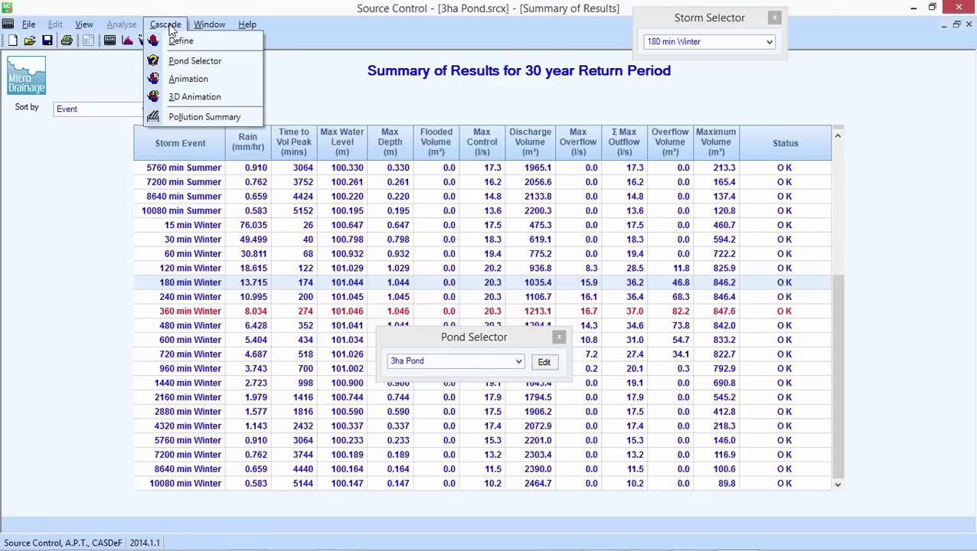
{"action": "left_click", "coordinate": [176, 43]}
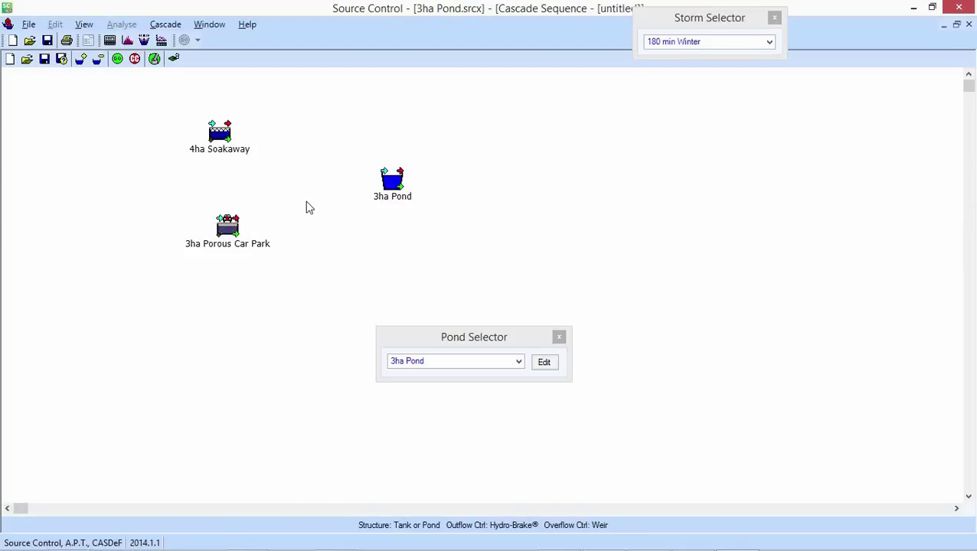
{"action": "left_click", "coordinate": [156, 64]}
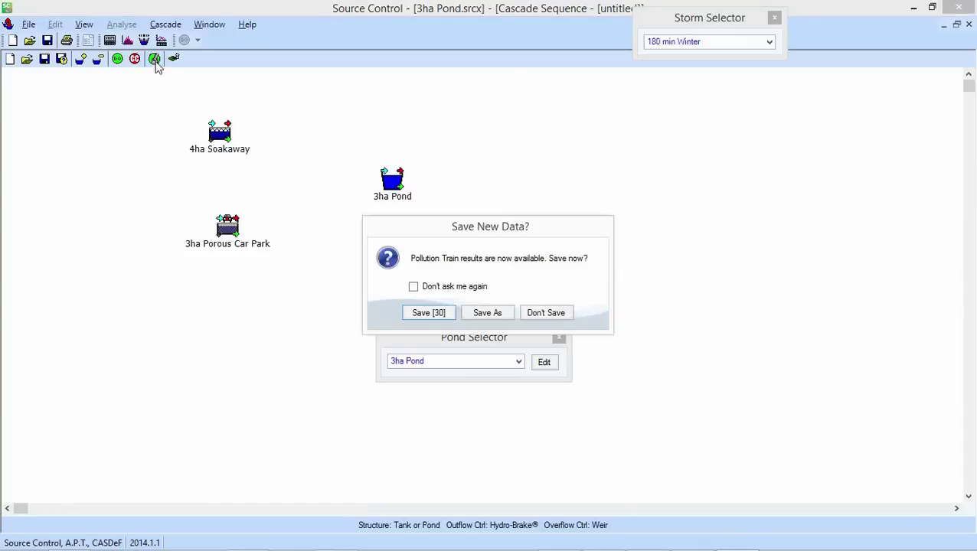
{"action": "left_click", "coordinate": [443, 313]}
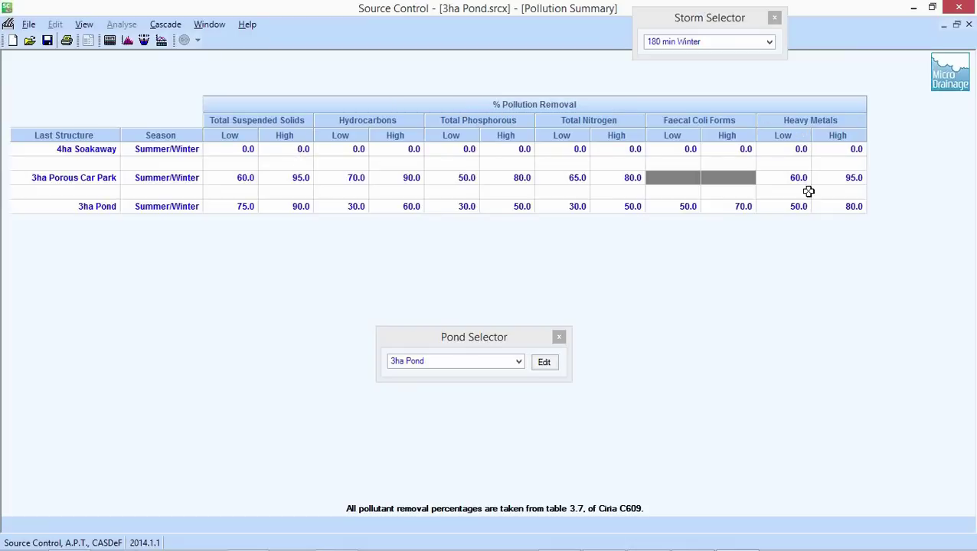
Link the outflows of 4ha Soakaway and 3ha Porous Car Park to the inflow of 3ha Pond in the cascade
{"action": "left_click", "coordinate": [165, 27]}
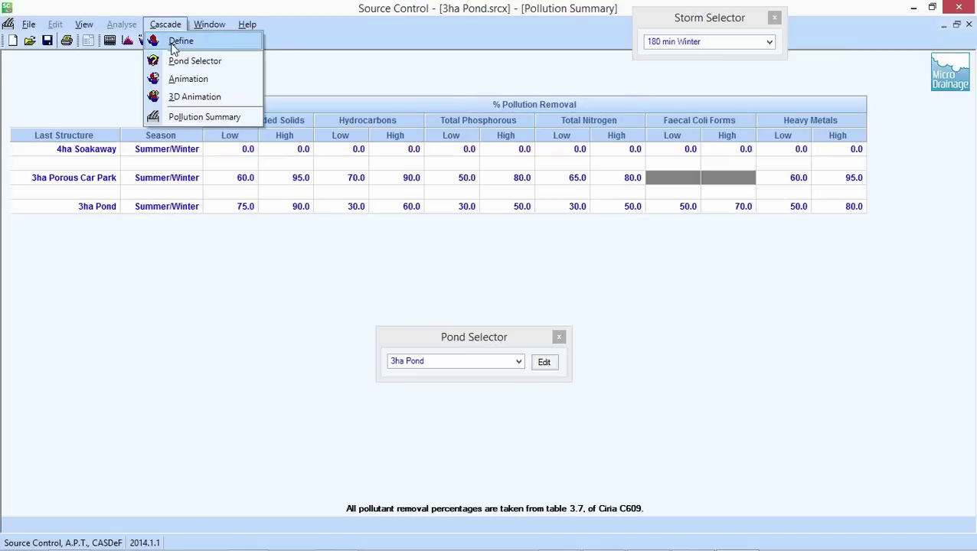
{"action": "left_click", "coordinate": [174, 48]}
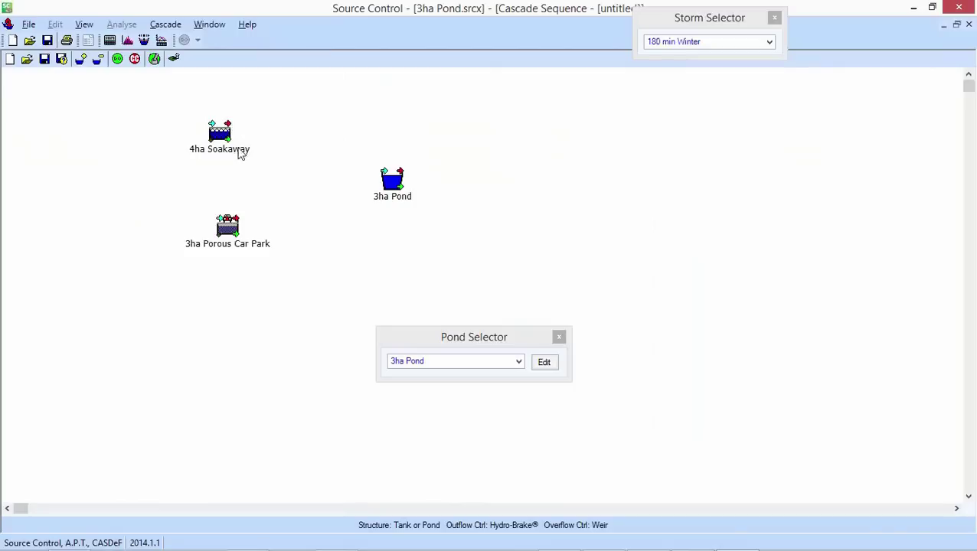
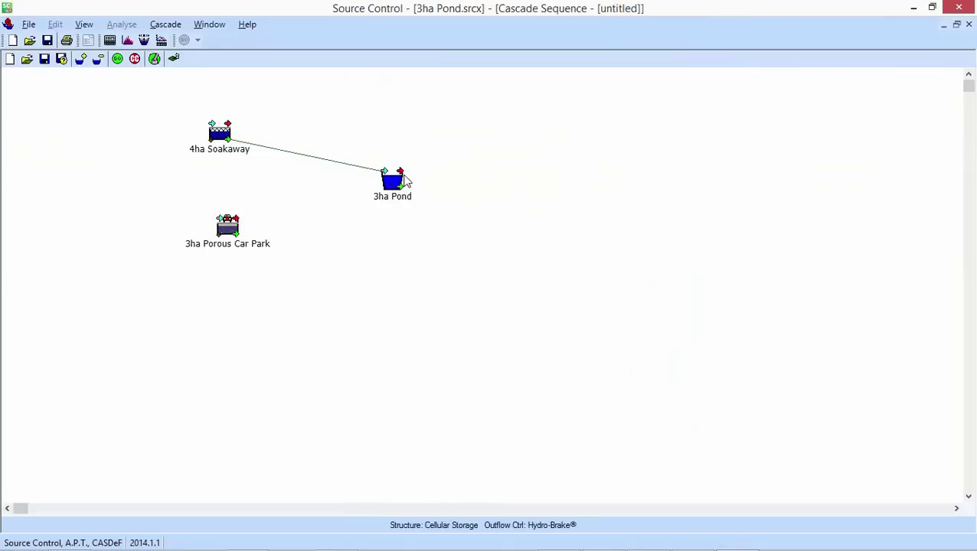
{"action": "left_click", "coordinate": [237, 239]}
{"action": "left_click_drag", "start_coordinate": [237, 239], "coordinate": [386, 175]}
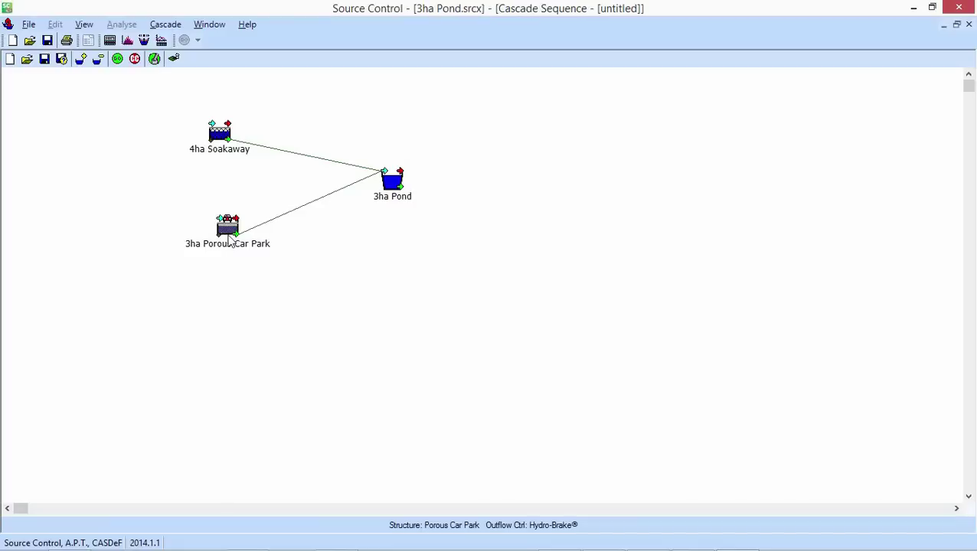
{"action": "double_click", "coordinate": [352, 196]}
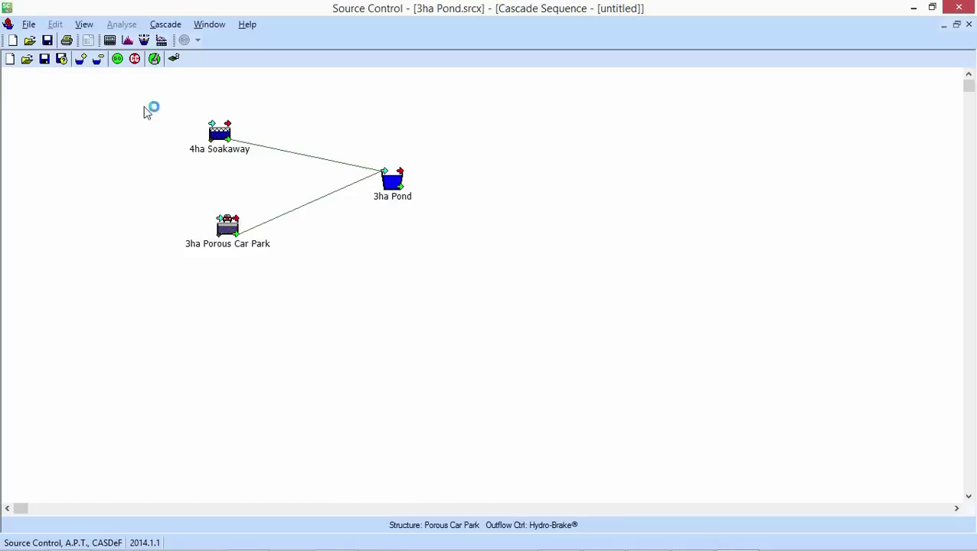
Run CASDeF on the linked cascade, save the full results and examine 4ha Soakaway's 180 min Winter row clear of the Pond Selector
{"action": "left_click", "coordinate": [135, 59]}
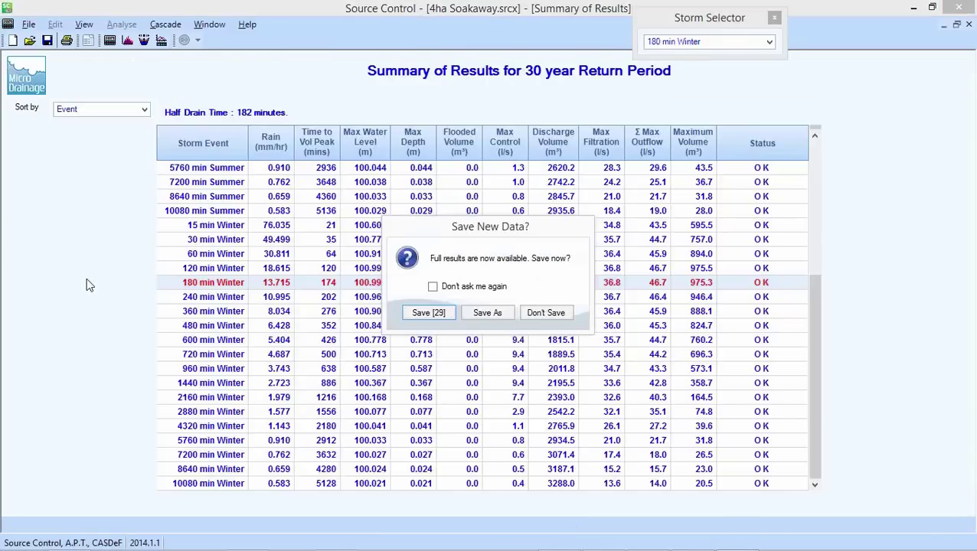
{"action": "left_click", "coordinate": [441, 312]}
{"action": "left_click", "coordinate": [442, 312]}
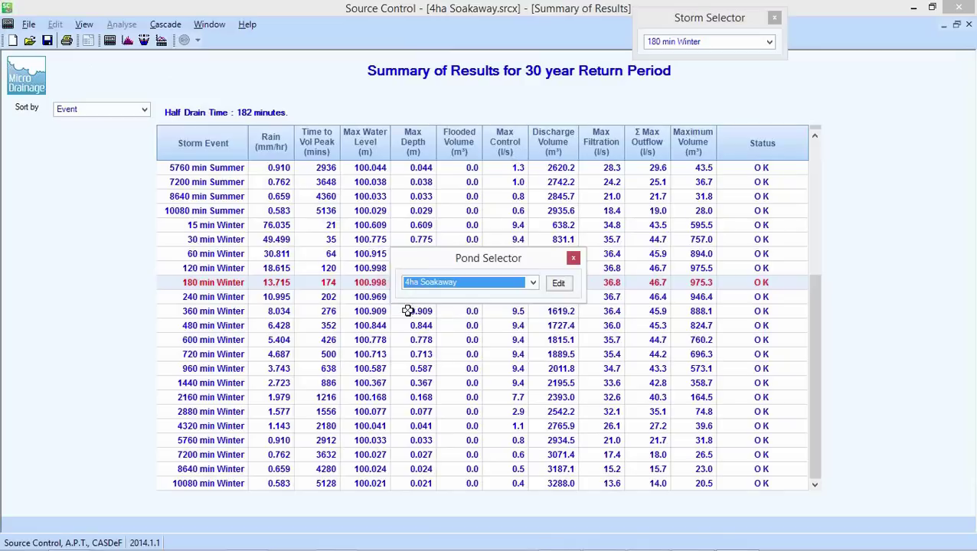
{"action": "left_click_drag", "start_coordinate": [470, 261], "coordinate": [469, 306]}
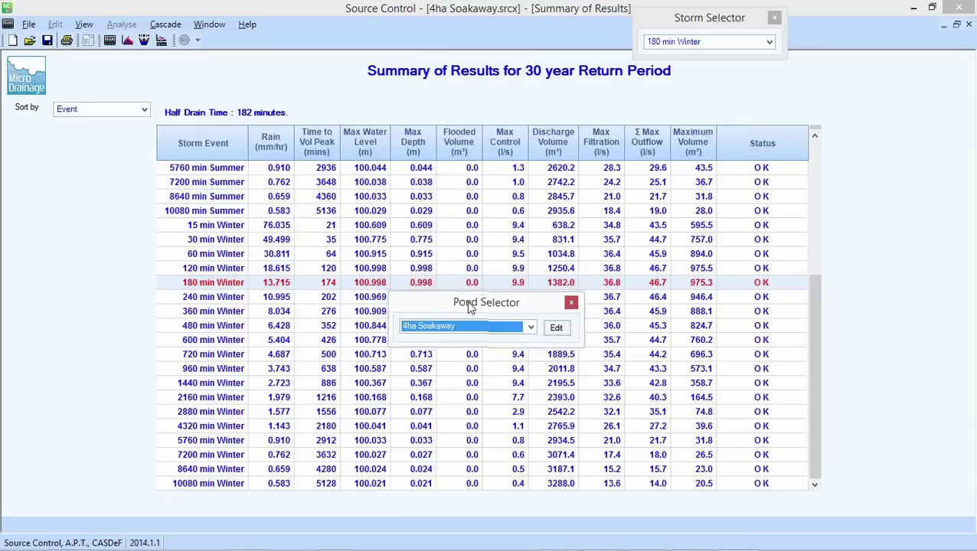
{"action": "left_click_drag", "start_coordinate": [470, 306], "coordinate": [469, 307]}
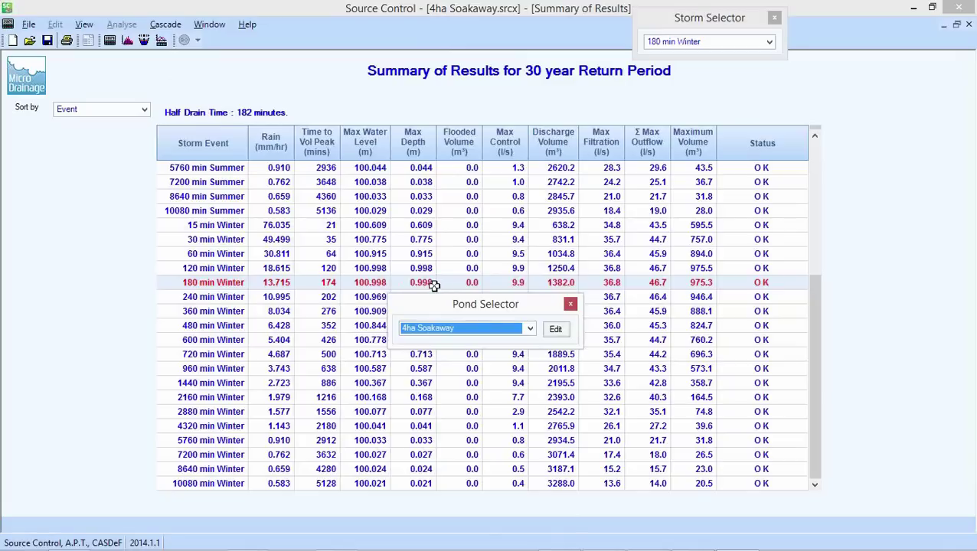
Review the linked-cascade storm results for 3ha Porous Car Park and 3ha Pond, keeping the Pond Selector clear of the pond's critical row
{"action": "left_click", "coordinate": [528, 330]}
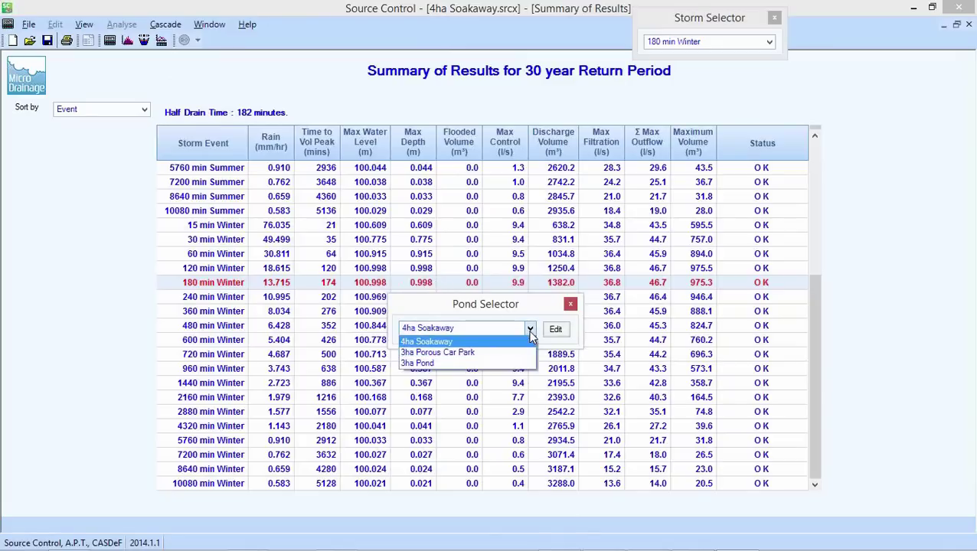
{"action": "left_click", "coordinate": [524, 352]}
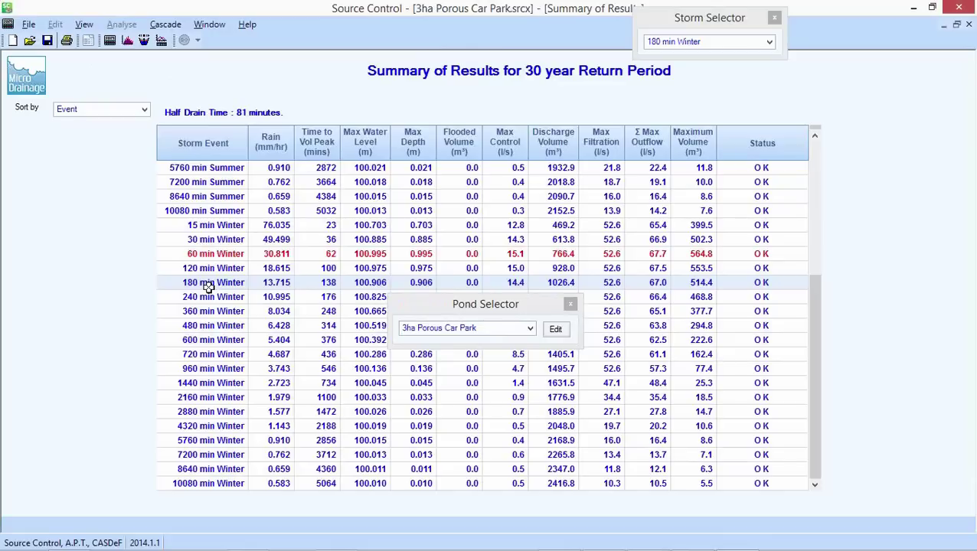
{"action": "left_click", "coordinate": [530, 328]}
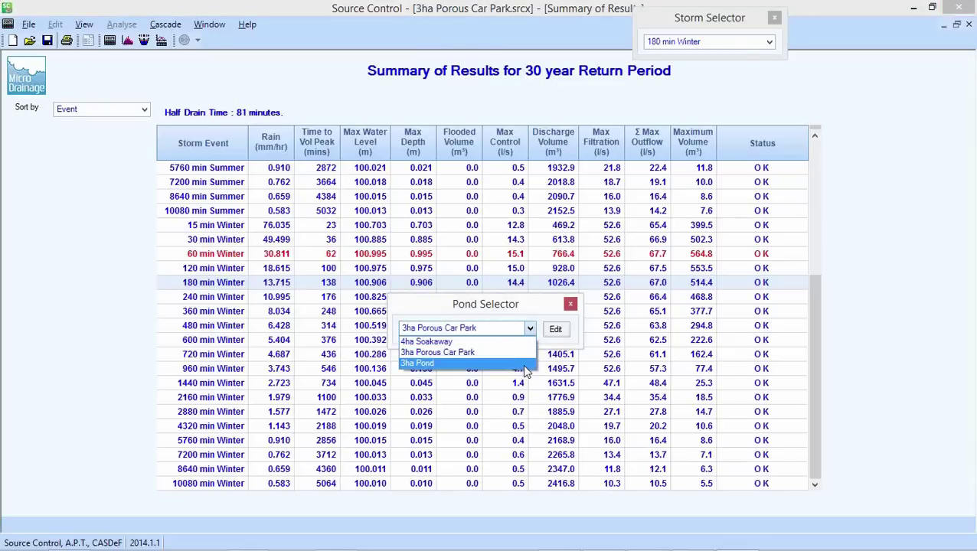
{"action": "left_click", "coordinate": [526, 363]}
{"action": "left_click_drag", "start_coordinate": [503, 304], "coordinate": [503, 348]}
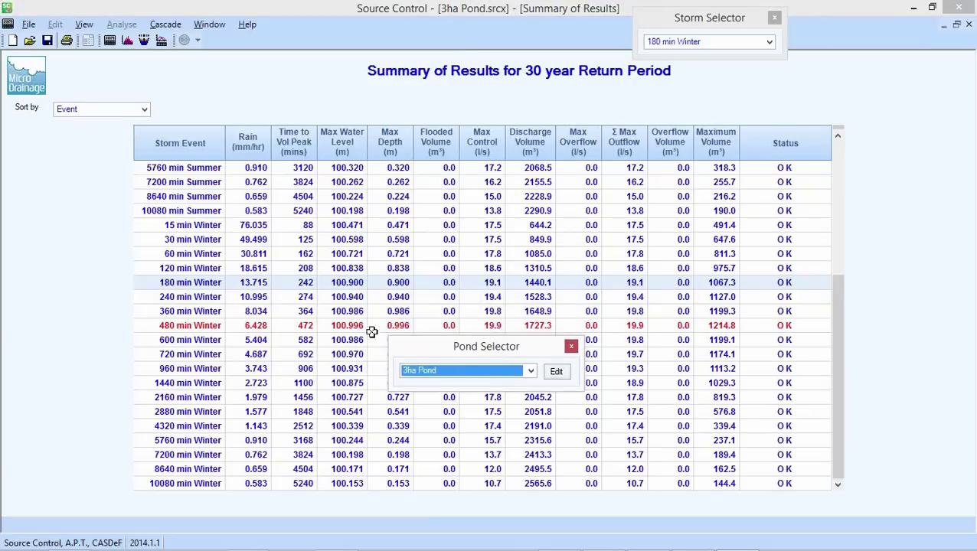
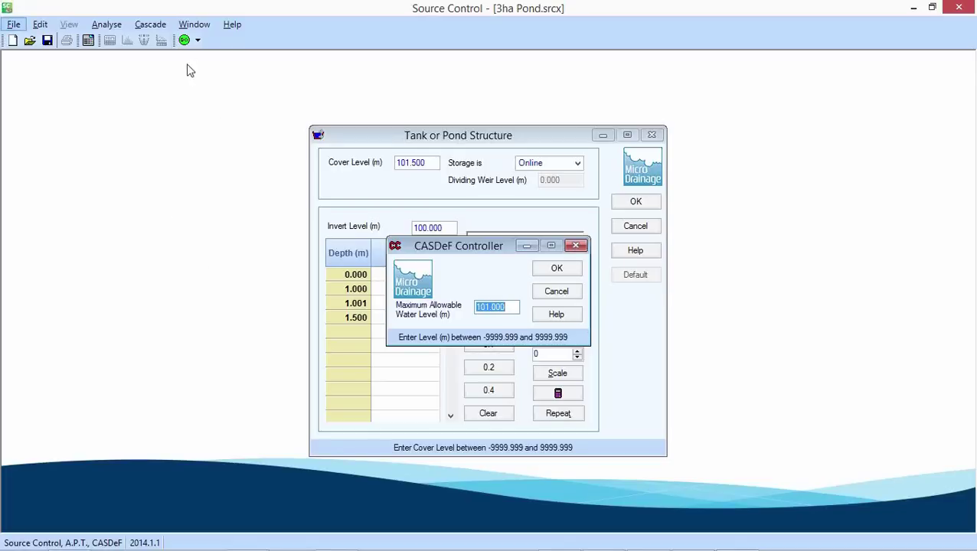
Run the Pollution Train on the linked Suds train cascade, save its results and examine the pond's combined pollution removal
{"action": "left_click", "coordinate": [150, 26]}
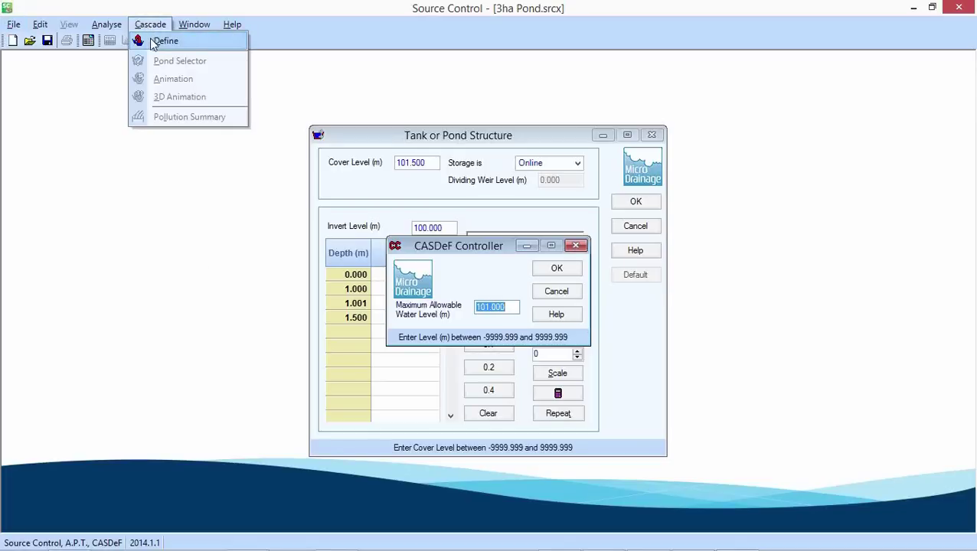
{"action": "left_click", "coordinate": [164, 42]}
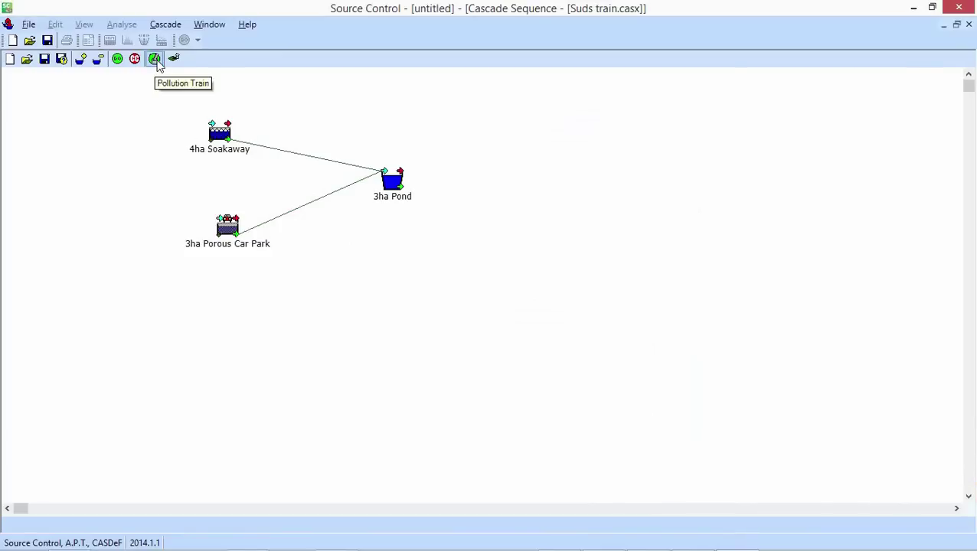
{"action": "left_click", "coordinate": [155, 60]}
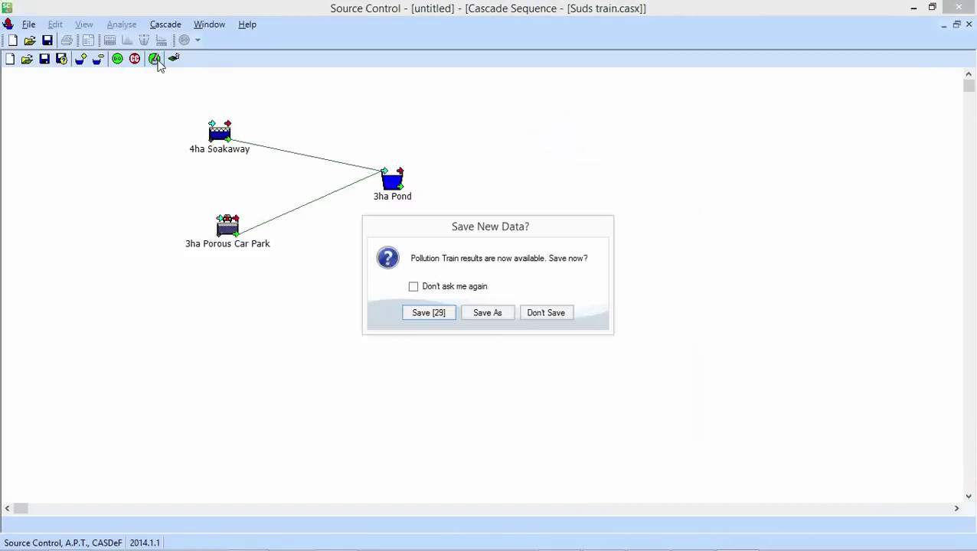
{"action": "left_click", "coordinate": [448, 314]}
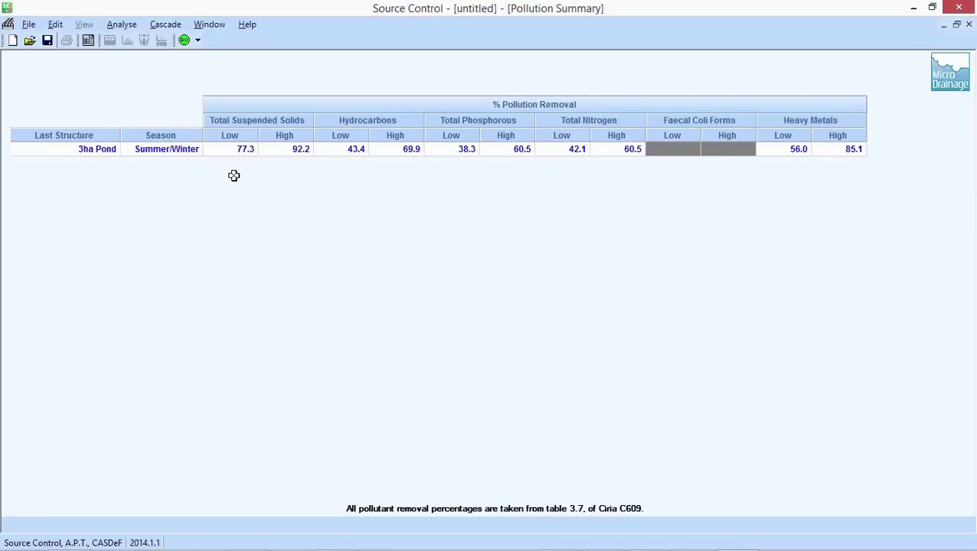
Switch to the Network program showing the Optimise attenuation_1 live plan and select manhole E6 downstream of the 1200 mm tank sewer
{"action": "key", "text": "alt+Tab"}
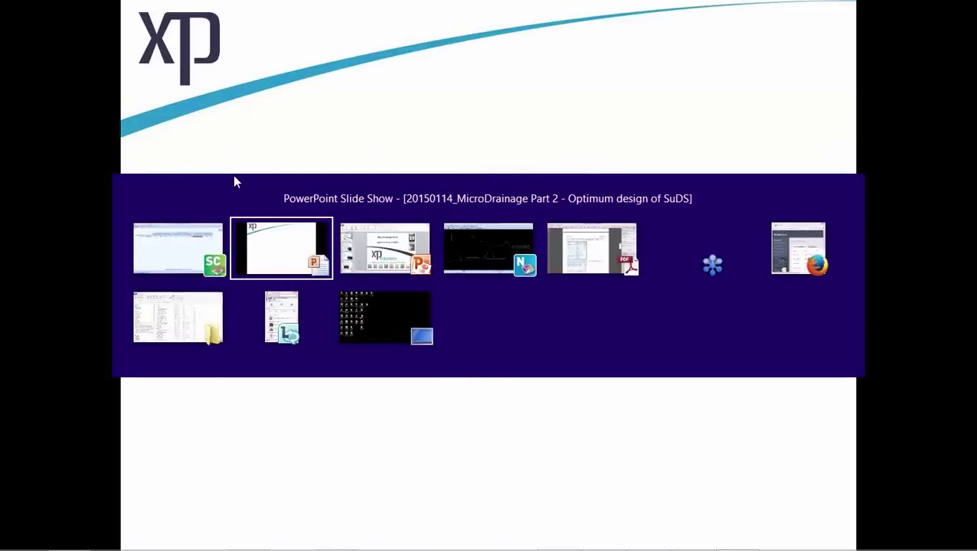
{"action": "key", "text": "alt+Tab"}
{"action": "key", "text": "alt+Tab"}
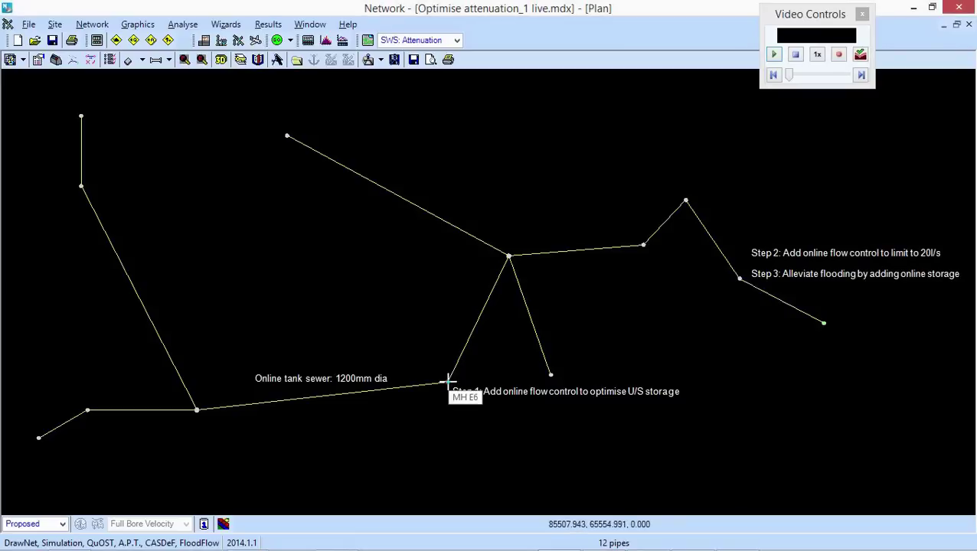
{"action": "left_click", "coordinate": [447, 381]}
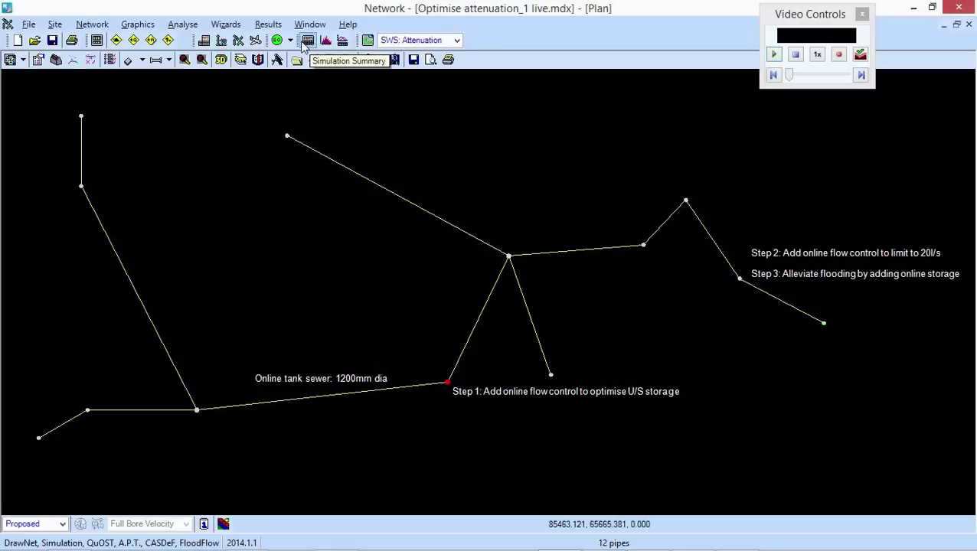
Display the network's longsection and play the storm simulation, pausing it at 29 minutes to examine the tank sewer's water levels
{"action": "left_click", "coordinate": [203, 41]}
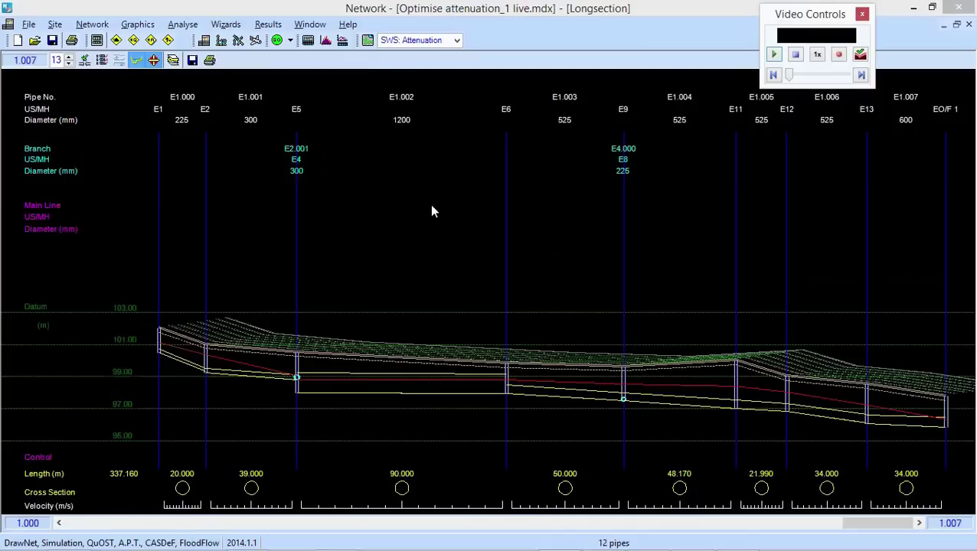
{"action": "left_click", "coordinate": [773, 54]}
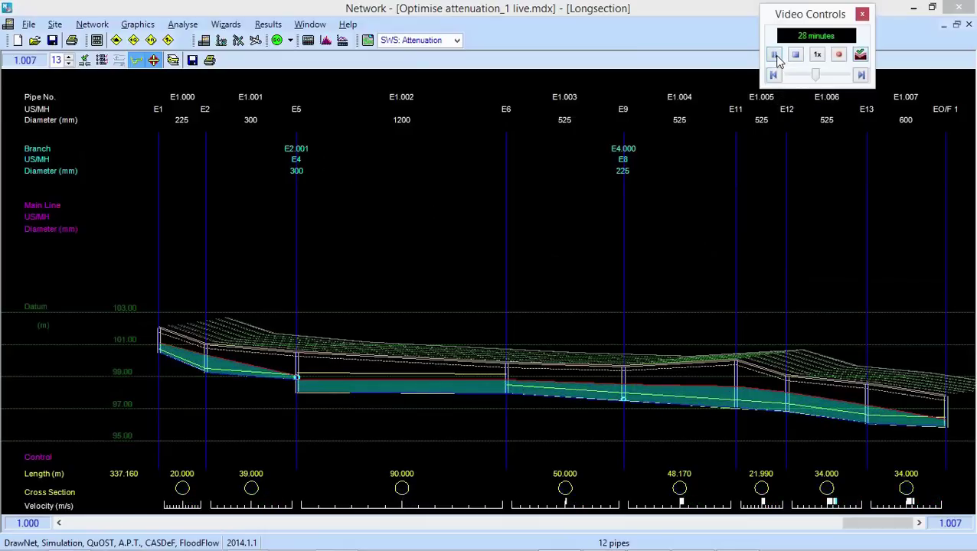
{"action": "left_click", "coordinate": [776, 55]}
Inspect the Online Controls and Pond (Tank/Storage Structure) forms without making entries, and return to the maximised plan view
{"action": "left_click", "coordinate": [95, 24]}
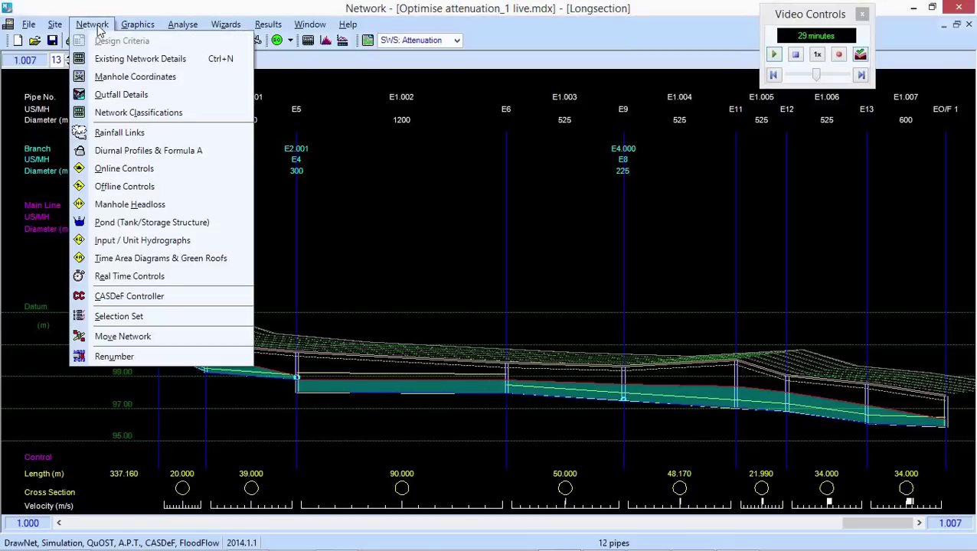
{"action": "left_click", "coordinate": [140, 169]}
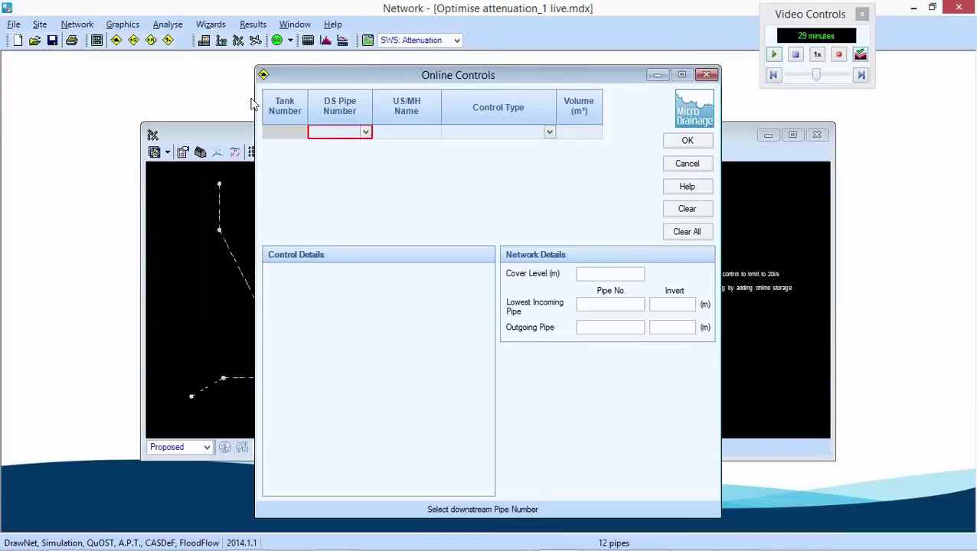
{"action": "left_click", "coordinate": [79, 25]}
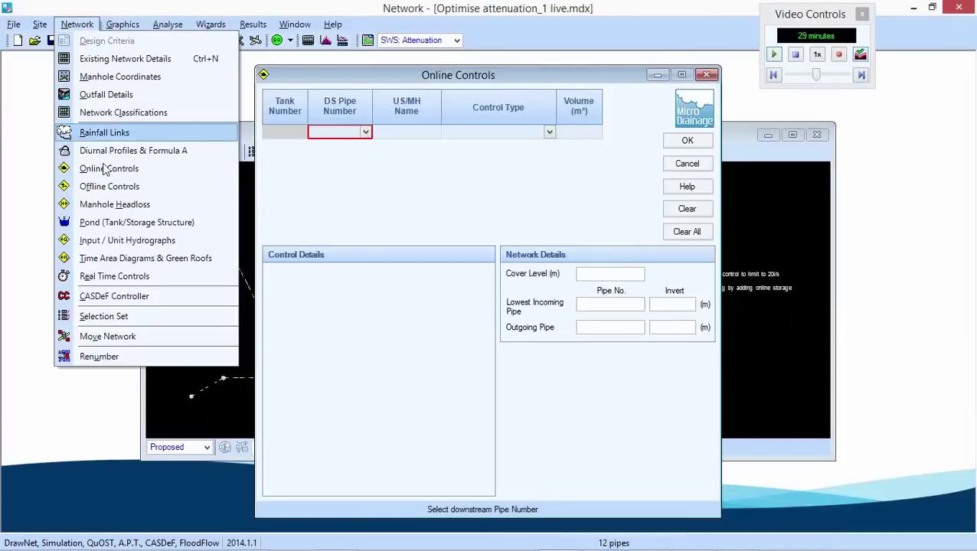
{"action": "left_click", "coordinate": [146, 223]}
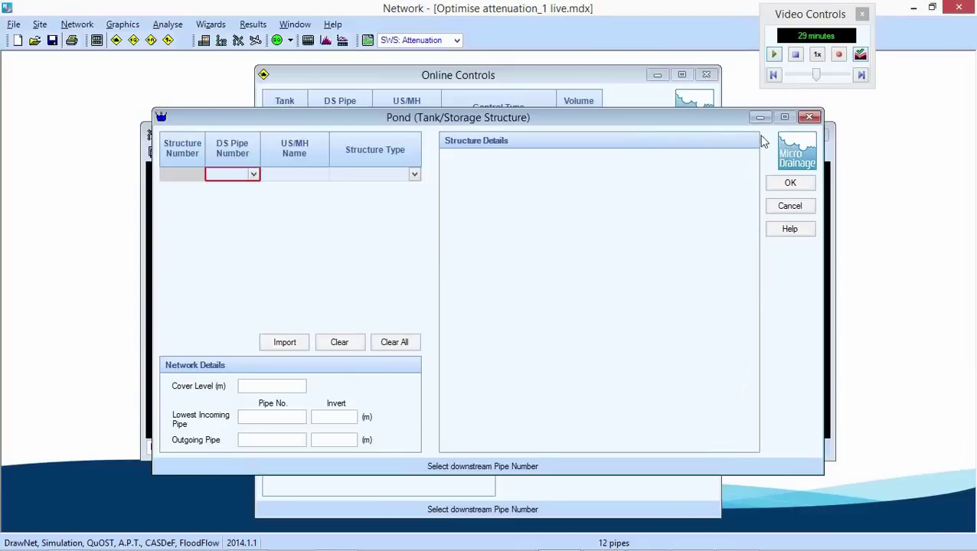
{"action": "left_click", "coordinate": [812, 118]}
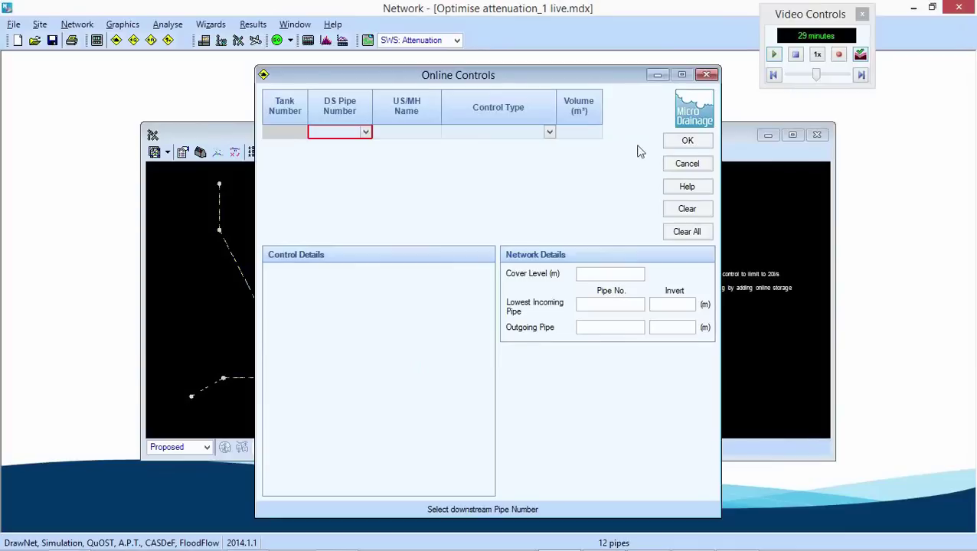
{"action": "left_click", "coordinate": [704, 75]}
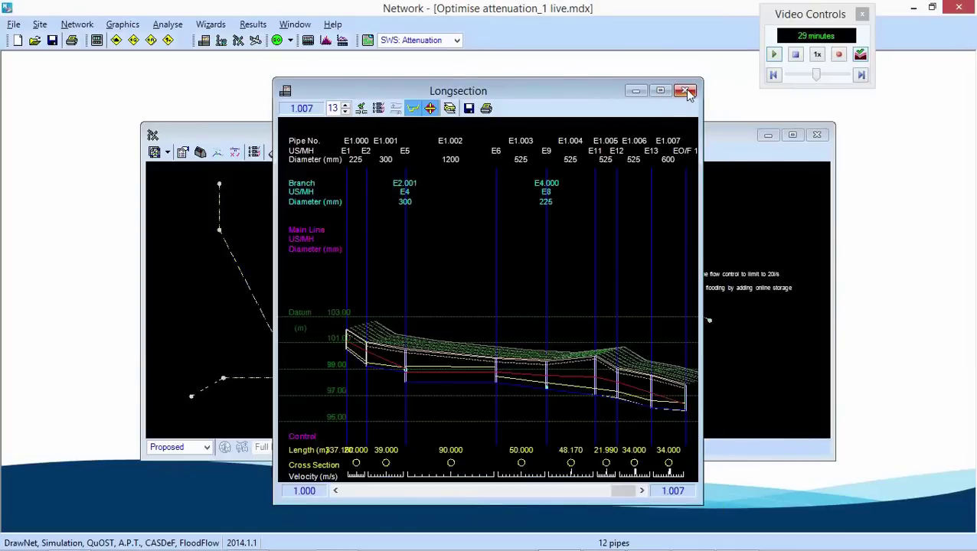
{"action": "left_click", "coordinate": [686, 91]}
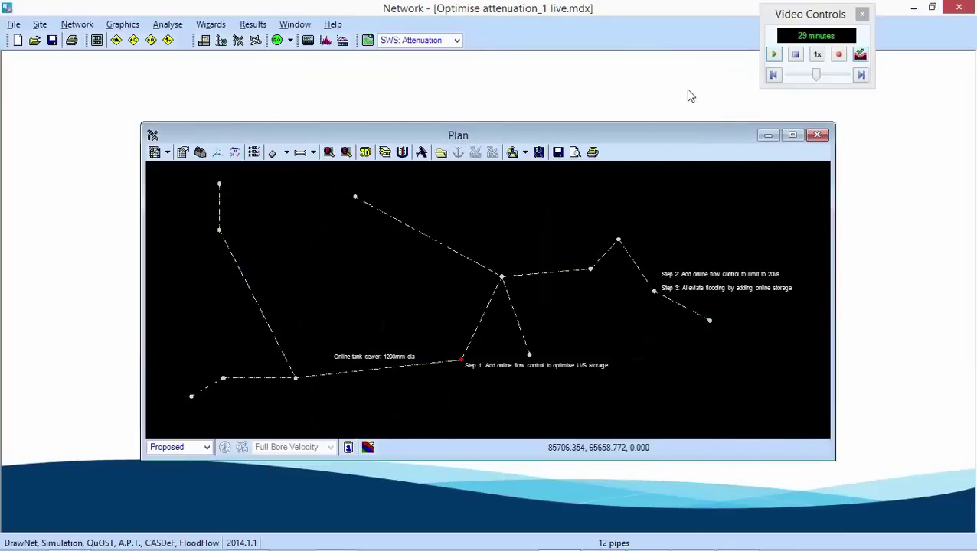
{"action": "left_click", "coordinate": [792, 136]}
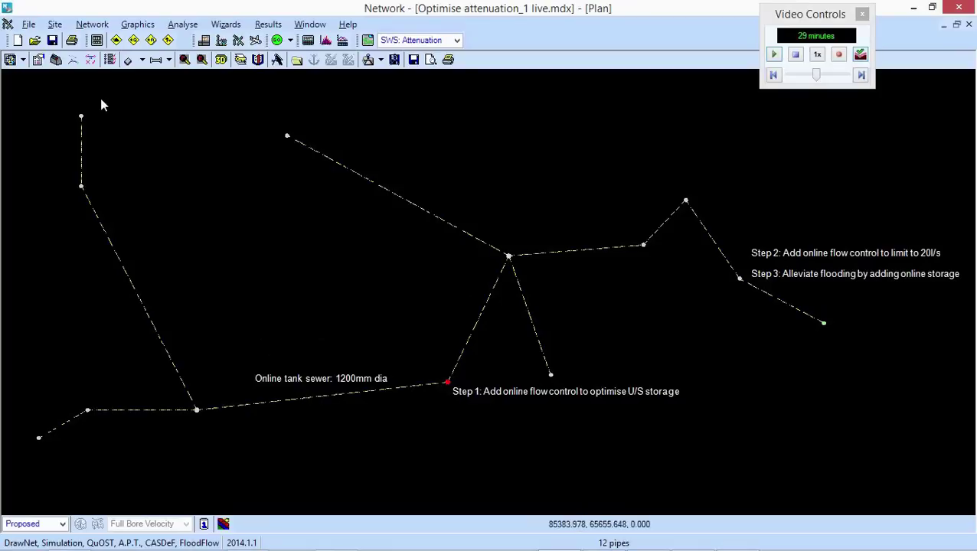
Set the CASDeF parameters to a maximum storm duration of 10080 minutes, minimum orifice diameter of 100 mm and freeboard factor of 0.5 m
{"action": "left_click", "coordinate": [56, 24]}
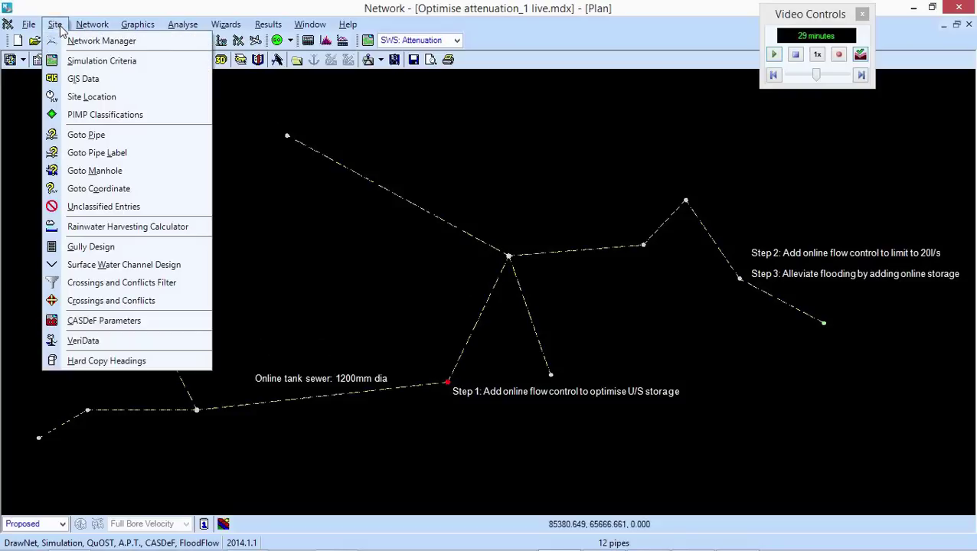
{"action": "left_click", "coordinate": [132, 324]}
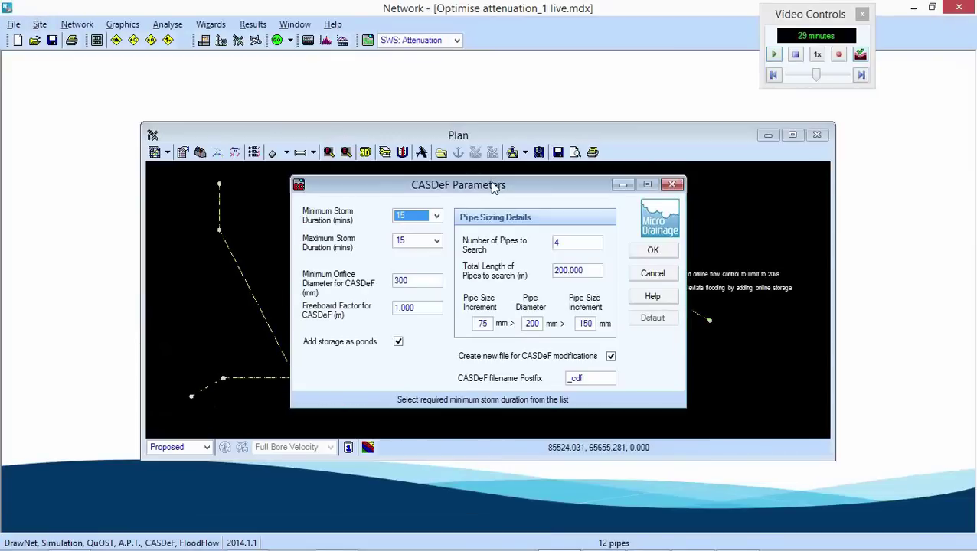
{"action": "left_click_drag", "start_coordinate": [494, 184], "coordinate": [465, 83]}
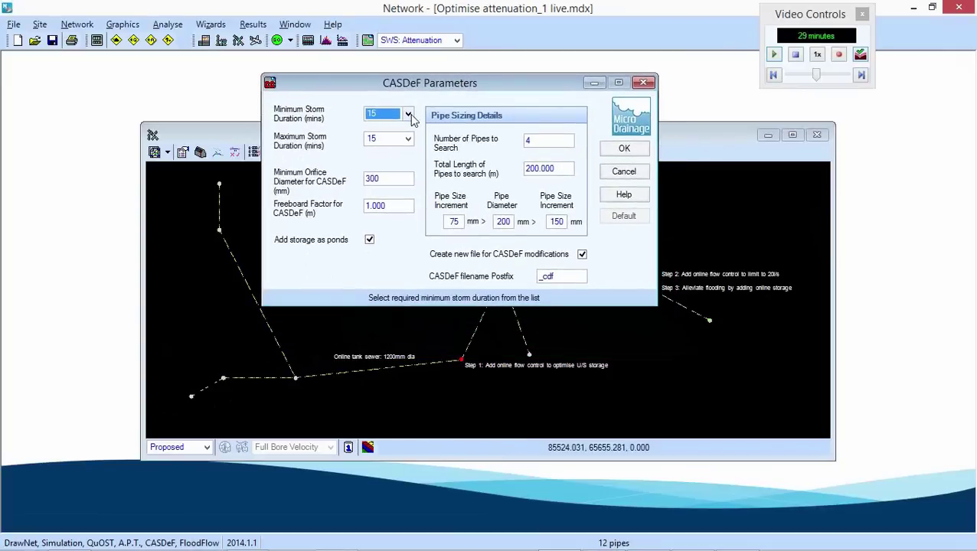
{"action": "left_click", "coordinate": [409, 143]}
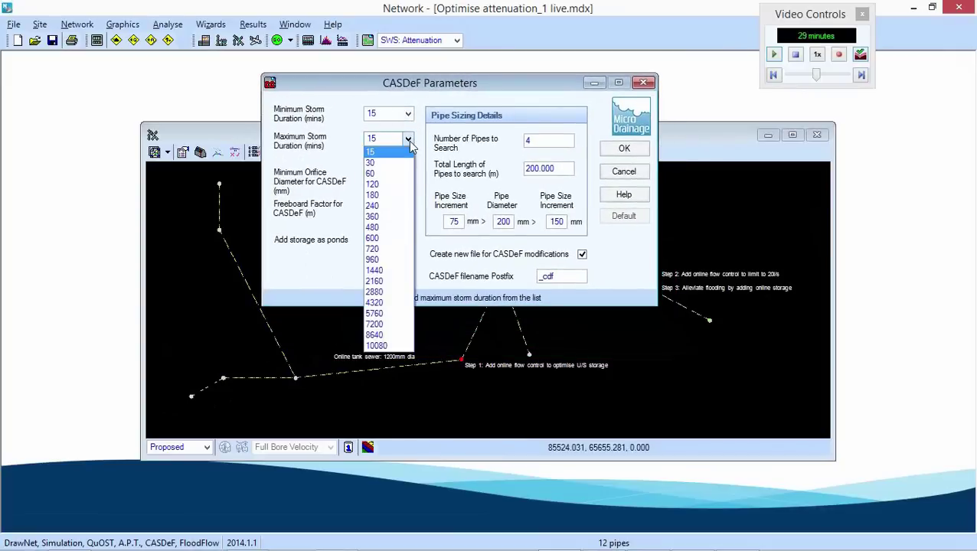
{"action": "left_click", "coordinate": [398, 347]}
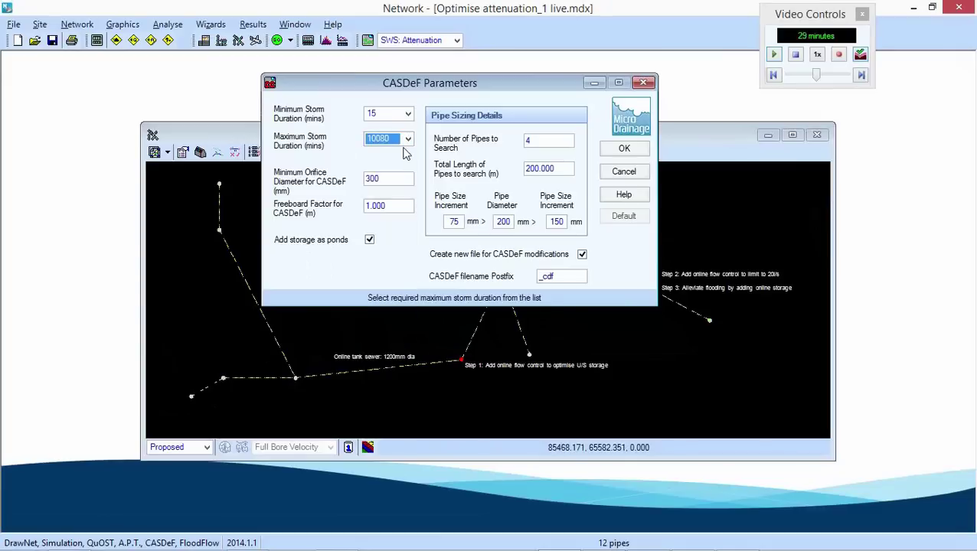
{"action": "left_click", "coordinate": [399, 178]}
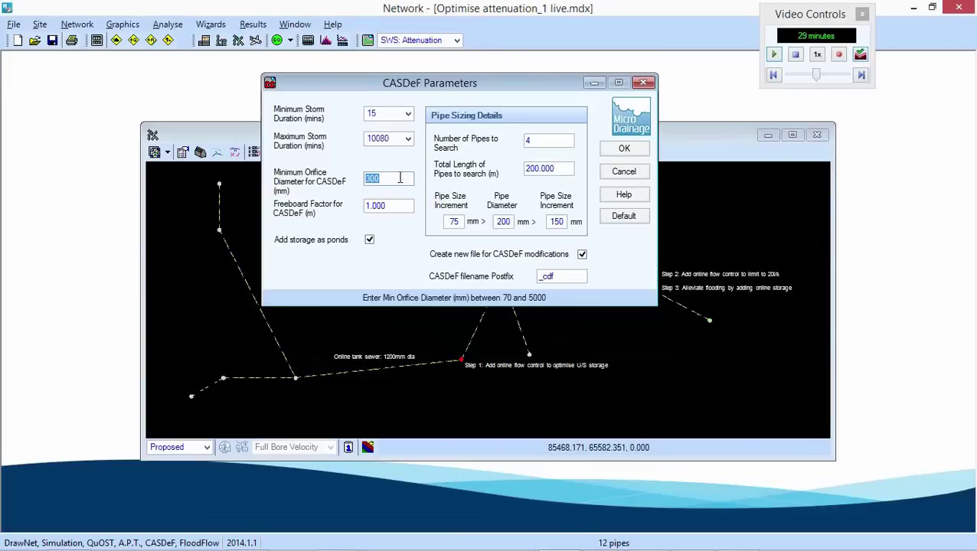
{"action": "type", "text": "100"}
{"action": "double_click", "coordinate": [396, 208]}
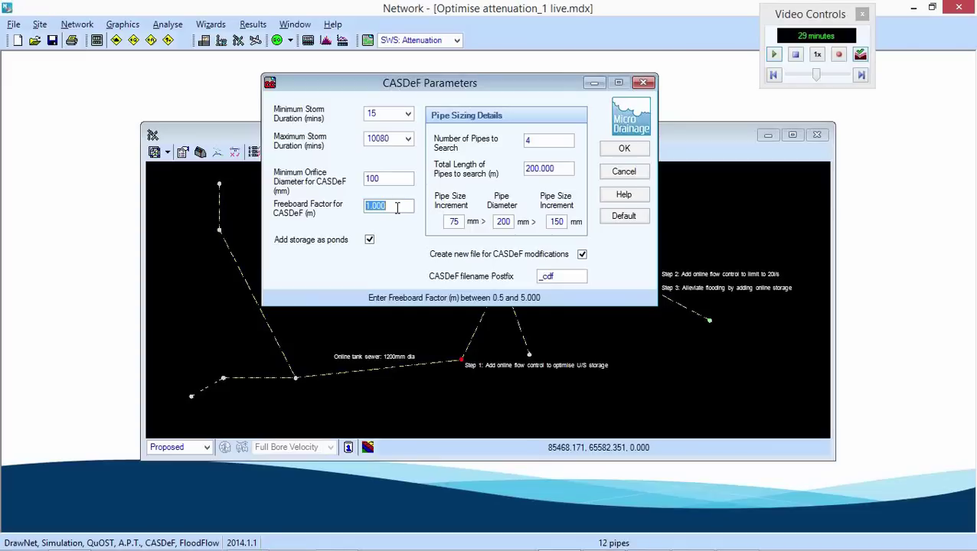
{"action": "type", "text": "0.5"}
{"action": "left_click", "coordinate": [625, 151]}
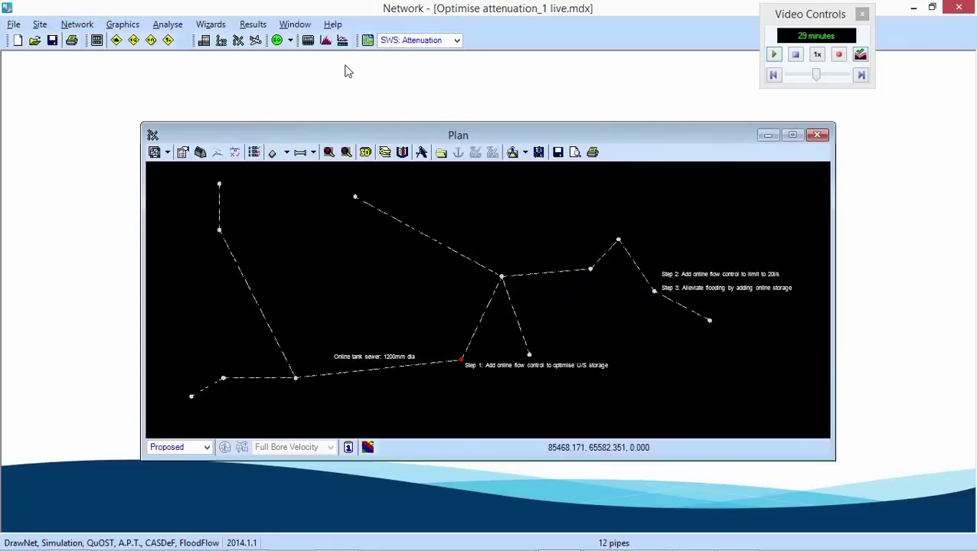
Allow CASDeF to modify the control on pipe 1.003 at manhole 6 in the CASDeF Controller
{"action": "left_click", "coordinate": [793, 137]}
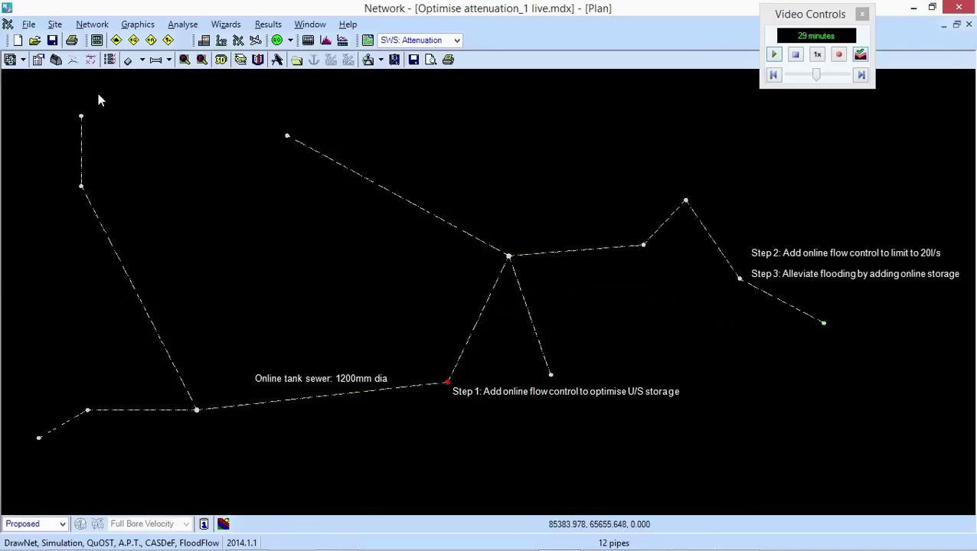
{"action": "left_click", "coordinate": [94, 25]}
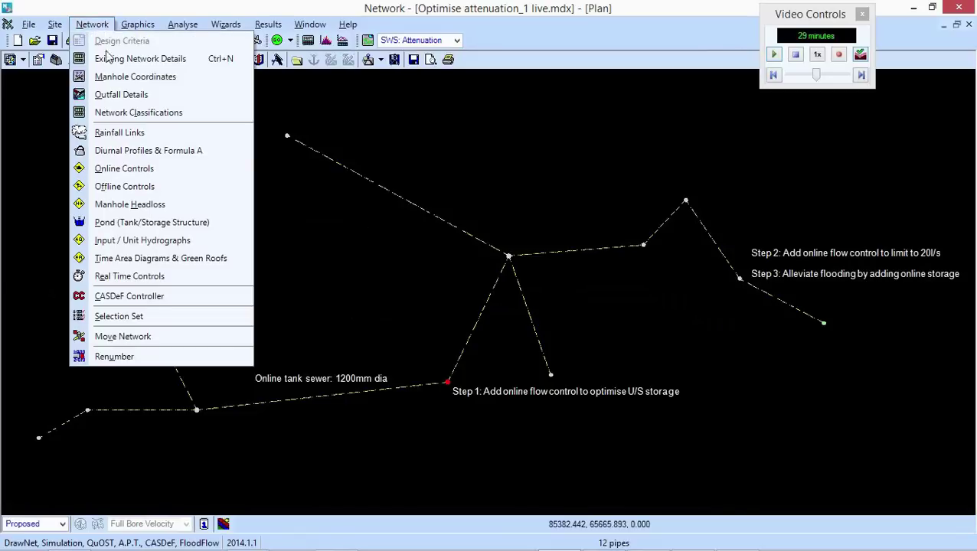
{"action": "left_click", "coordinate": [142, 297]}
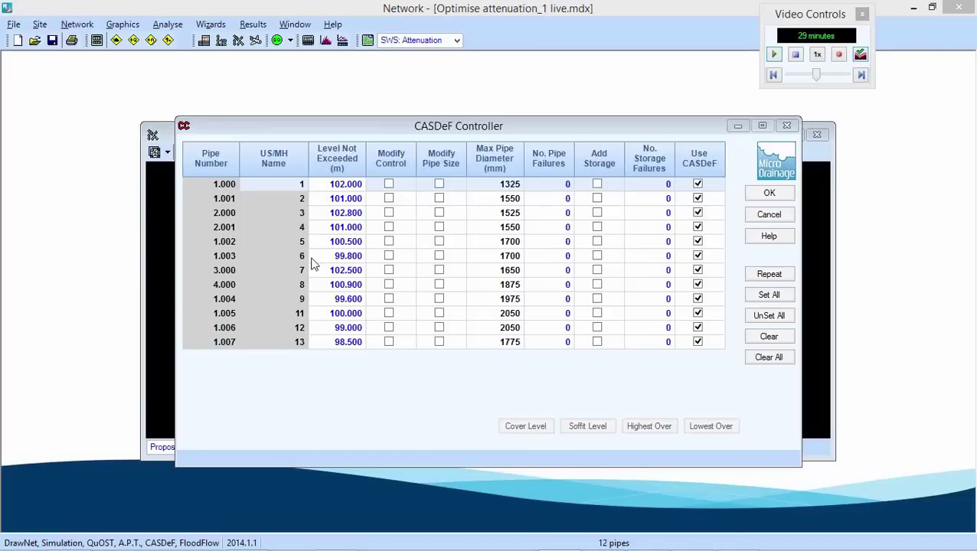
{"action": "left_click", "coordinate": [388, 257]}
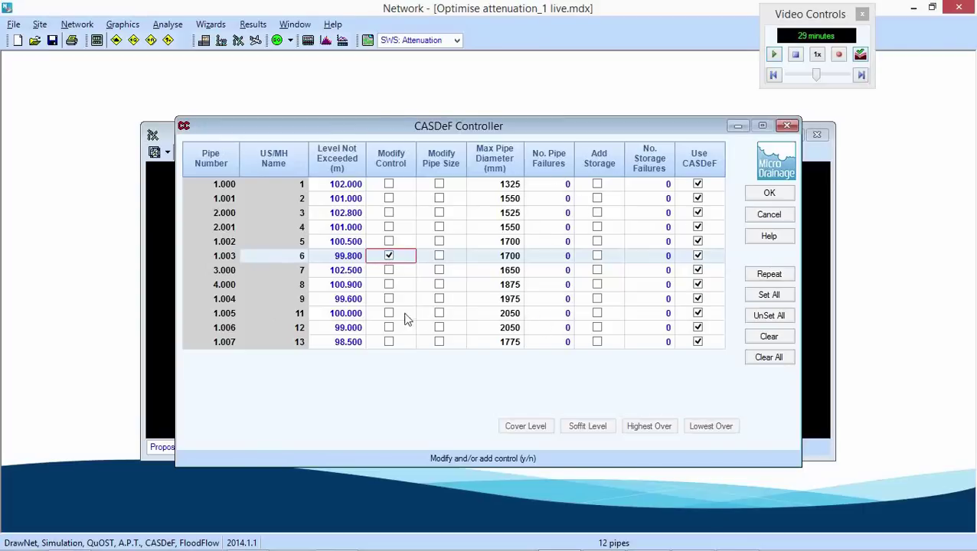
{"action": "left_click", "coordinate": [770, 193]}
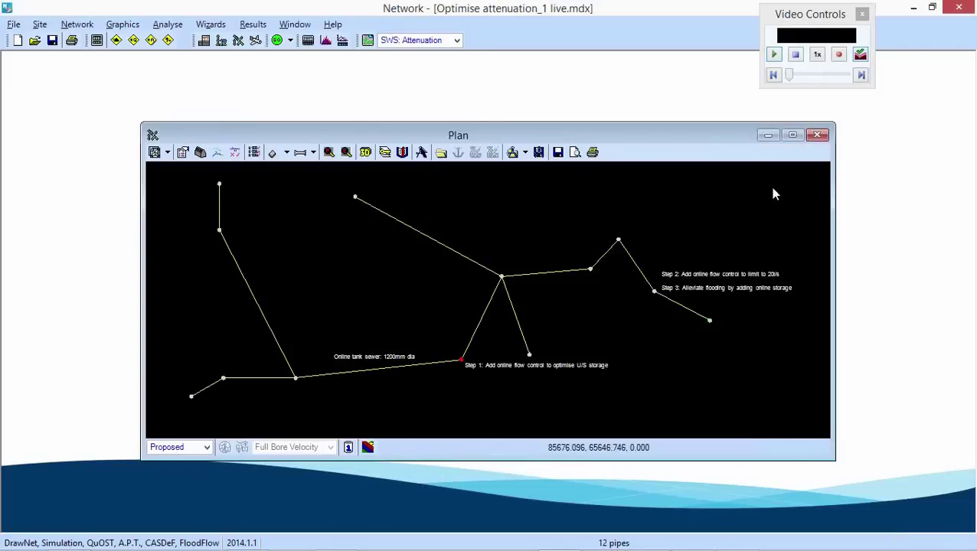
Run the CASDeF + Summary Wizard for all storm durations, keeping the existing rainfall and time increment settings, and save the analysis data
{"action": "left_click", "coordinate": [218, 25]}
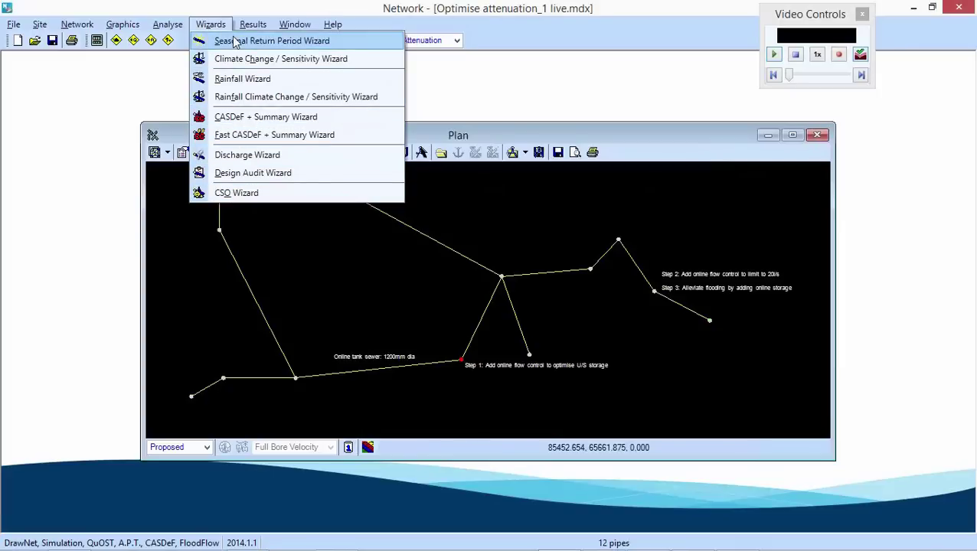
{"action": "left_click", "coordinate": [245, 121]}
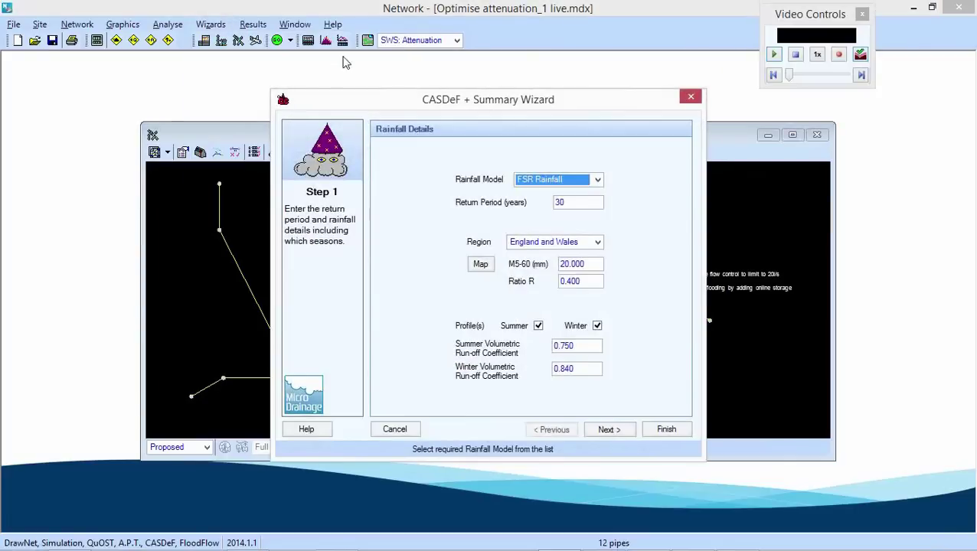
{"action": "left_click_drag", "start_coordinate": [431, 103], "coordinate": [424, 67]}
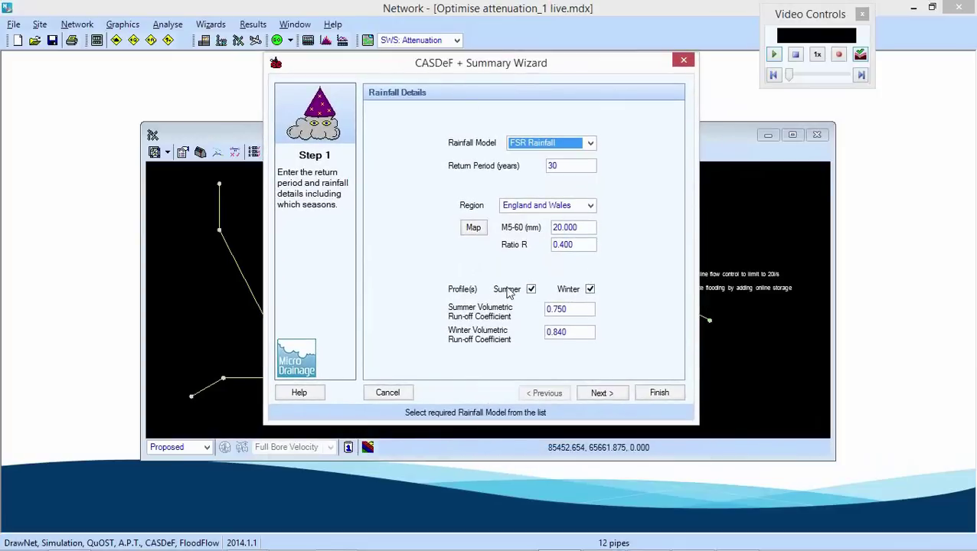
{"action": "left_click", "coordinate": [602, 394]}
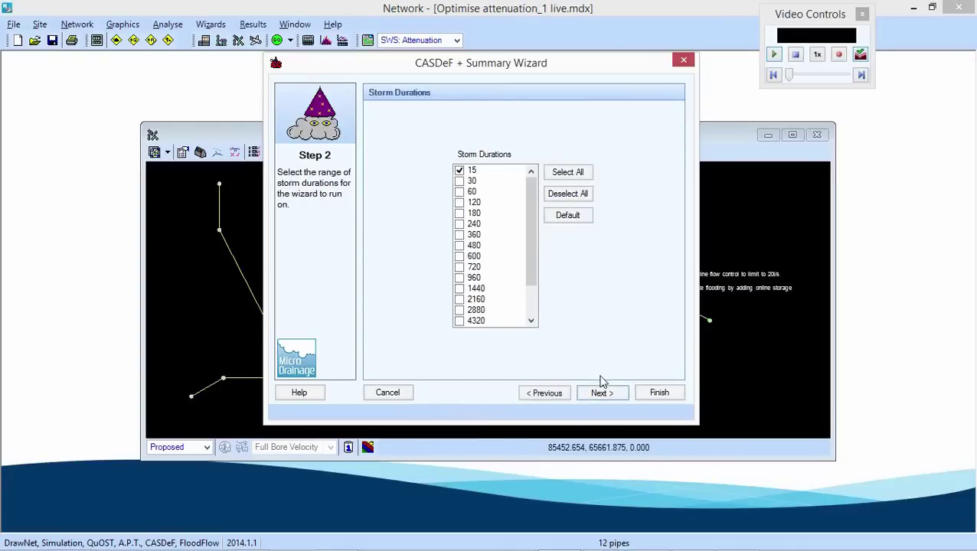
{"action": "left_click", "coordinate": [576, 174]}
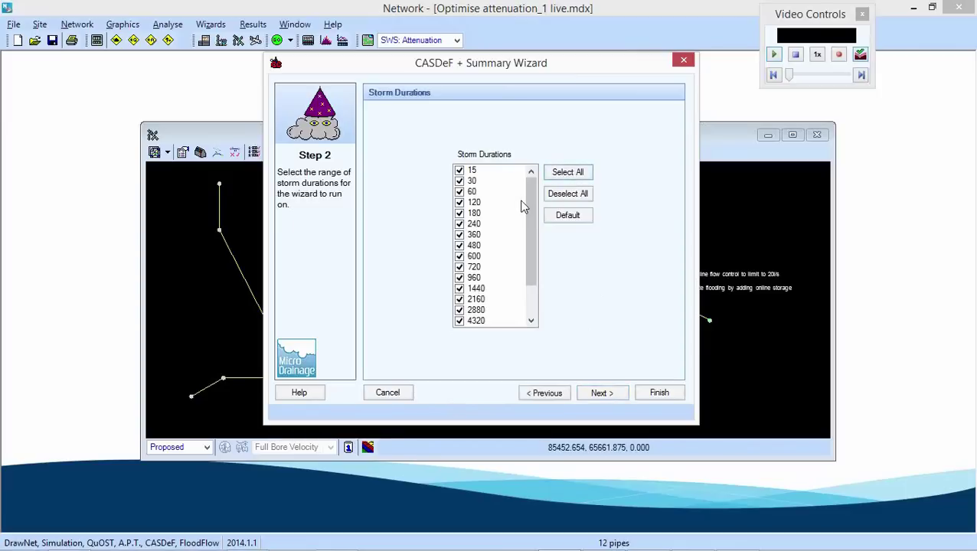
{"action": "left_click_drag", "start_coordinate": [532, 193], "coordinate": [535, 270]}
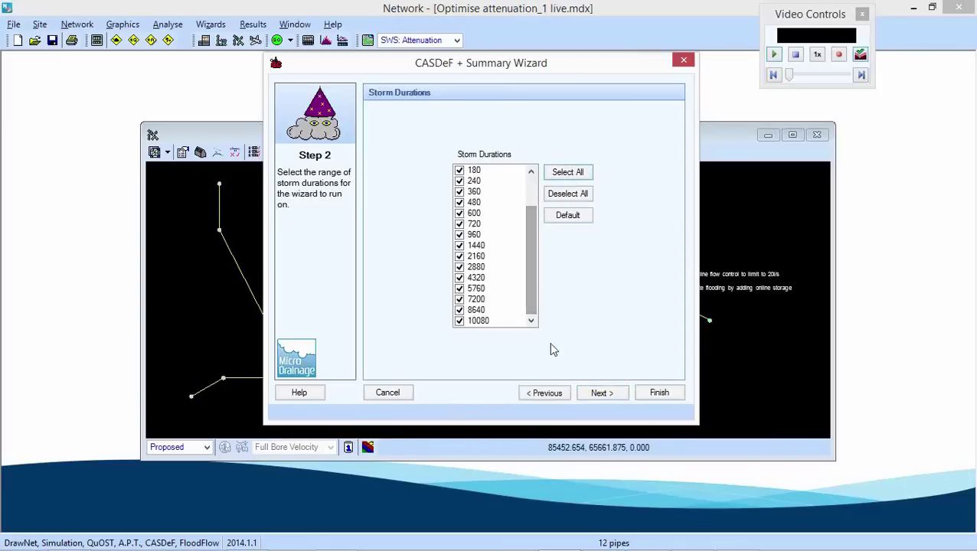
{"action": "left_click", "coordinate": [617, 397]}
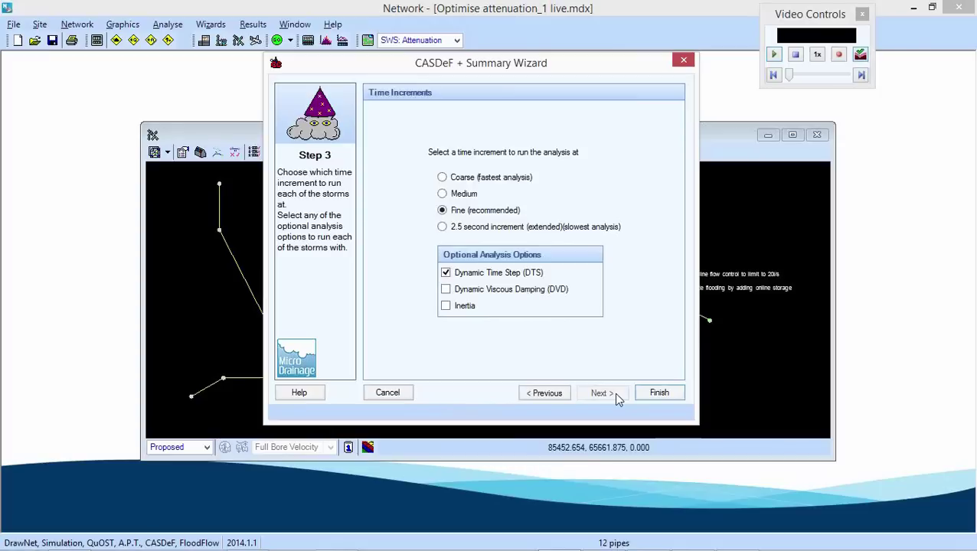
{"action": "left_click", "coordinate": [660, 393]}
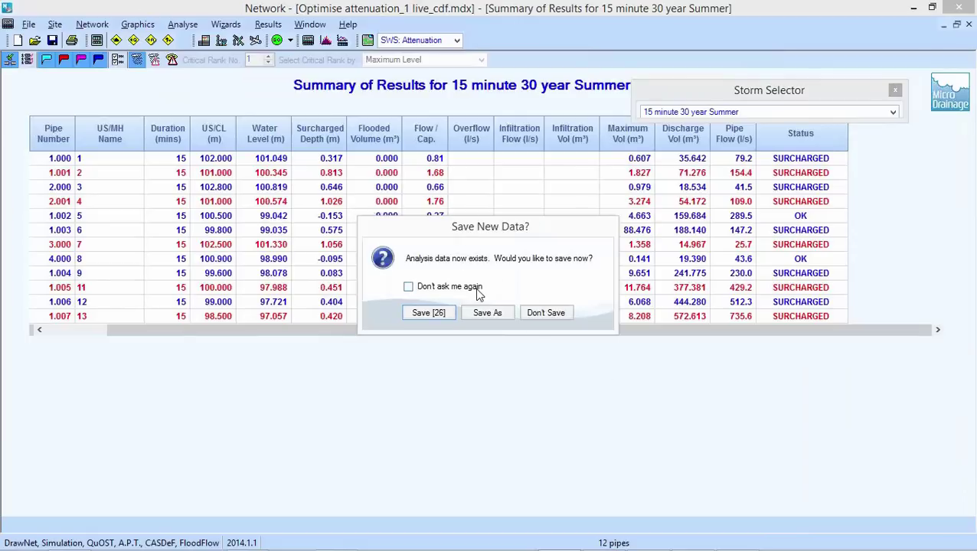
{"action": "left_click", "coordinate": [434, 316]}
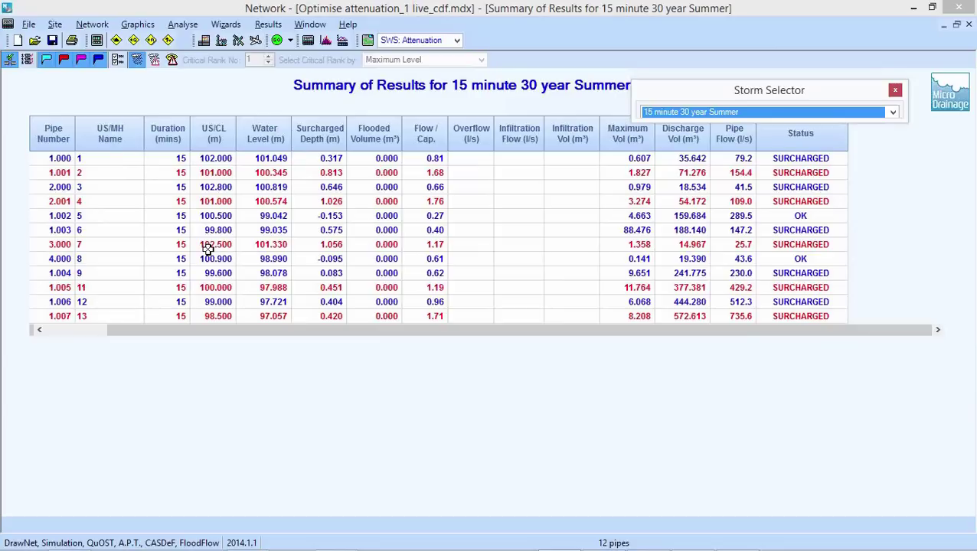
Display the critical summary of results by maximum level and review each pipe's critical event, water level, flooded volume and status
{"action": "left_click", "coordinate": [173, 61]}
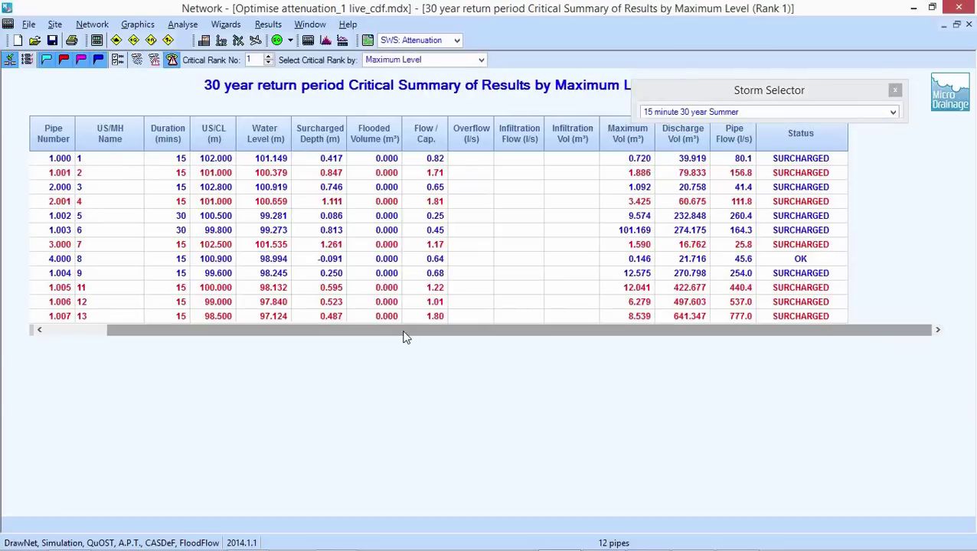
{"action": "left_click_drag", "start_coordinate": [402, 334], "coordinate": [299, 339]}
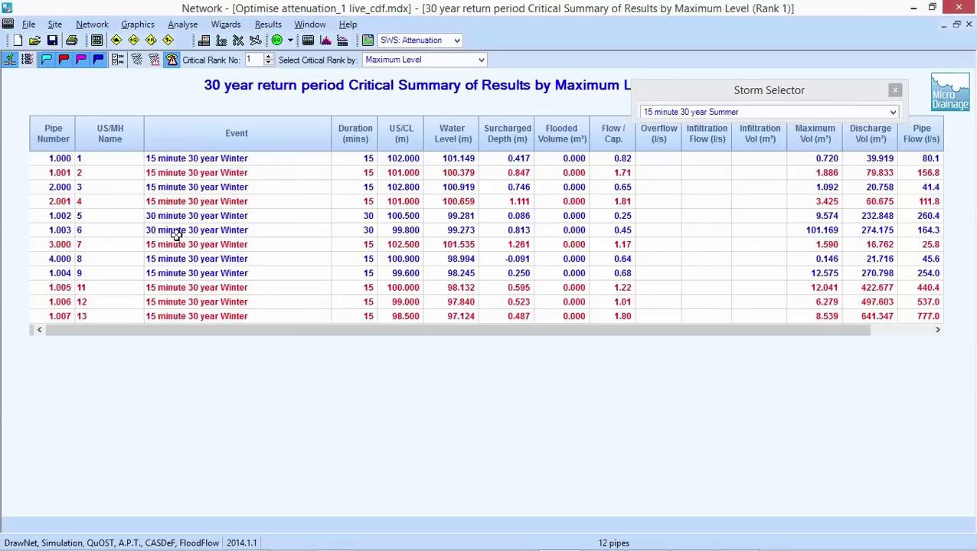
{"action": "left_click_drag", "start_coordinate": [366, 330], "coordinate": [511, 345]}
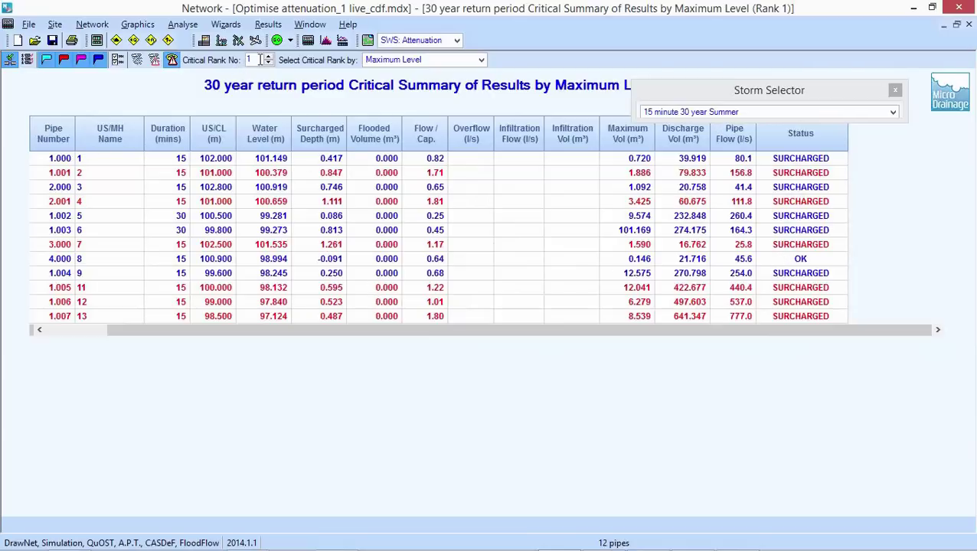
Examine the CASDeF Audit Trail, including the orifice reductions in each pass and the closing summaries of orifices, pipes and storage
{"action": "left_click", "coordinate": [269, 25]}
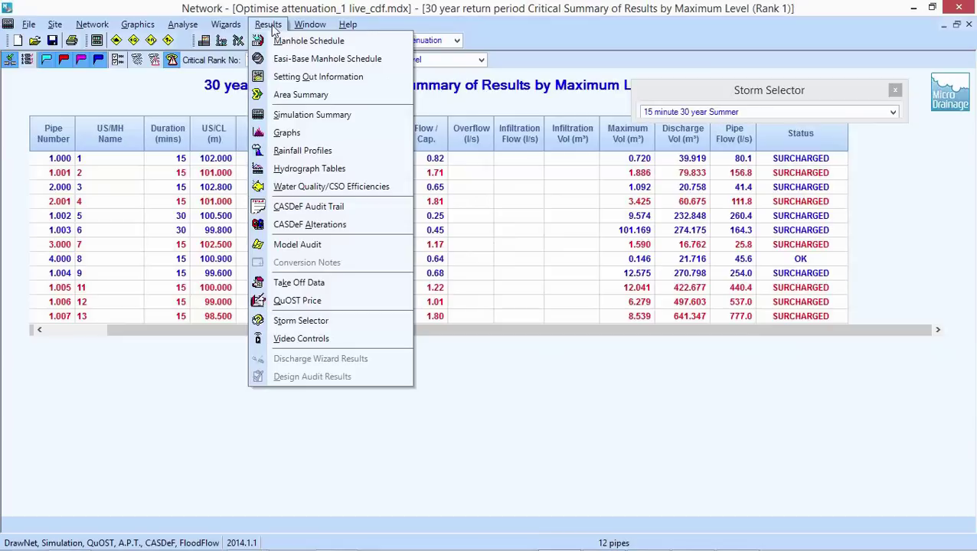
{"action": "left_click", "coordinate": [342, 209]}
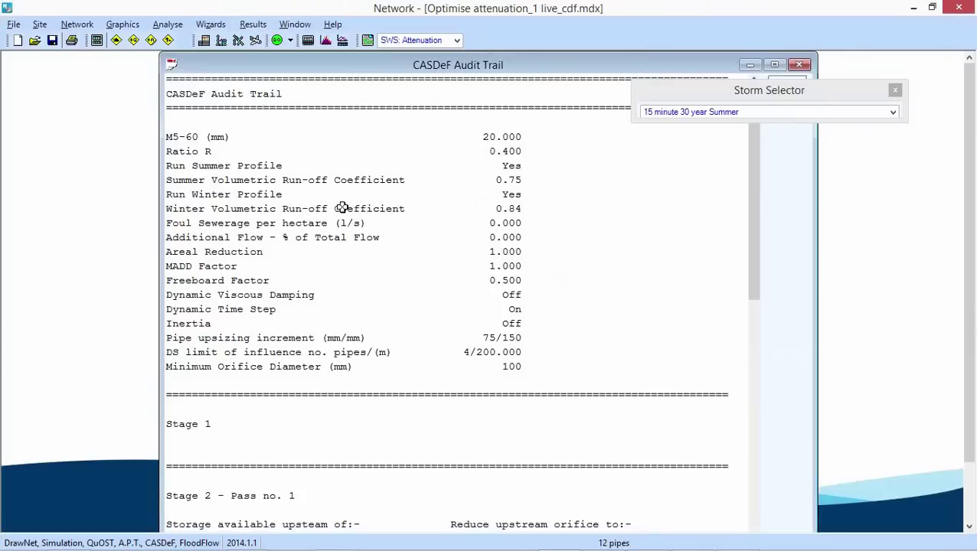
{"action": "left_click", "coordinate": [774, 66]}
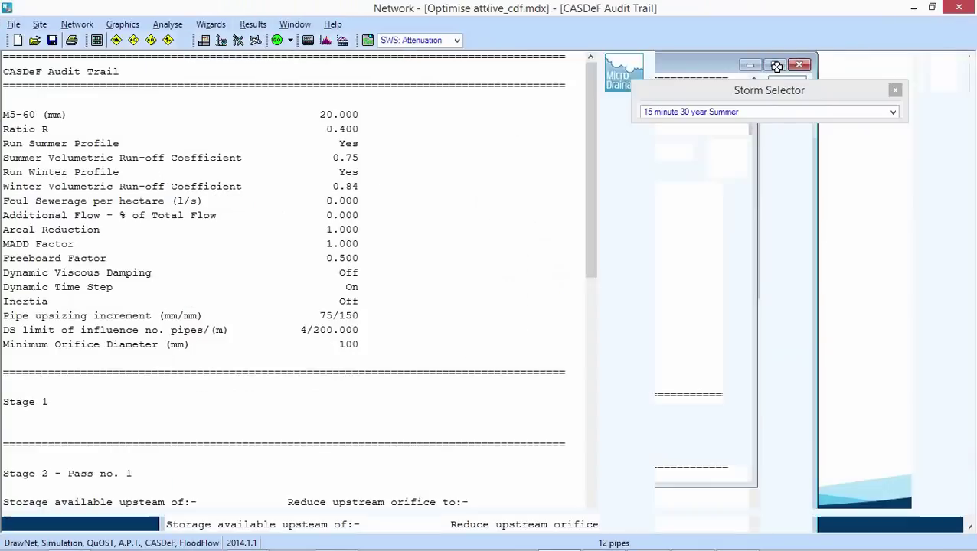
{"action": "scroll", "coordinate": [405, 238], "scroll_direction": "up", "scroll_amount": 1}
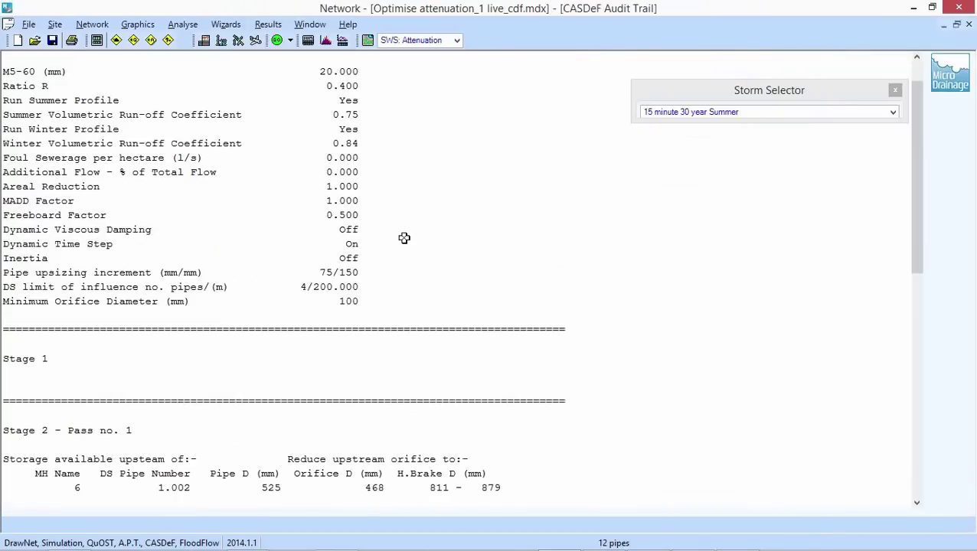
{"action": "scroll", "coordinate": [404, 238], "scroll_direction": "down", "scroll_amount": 7}
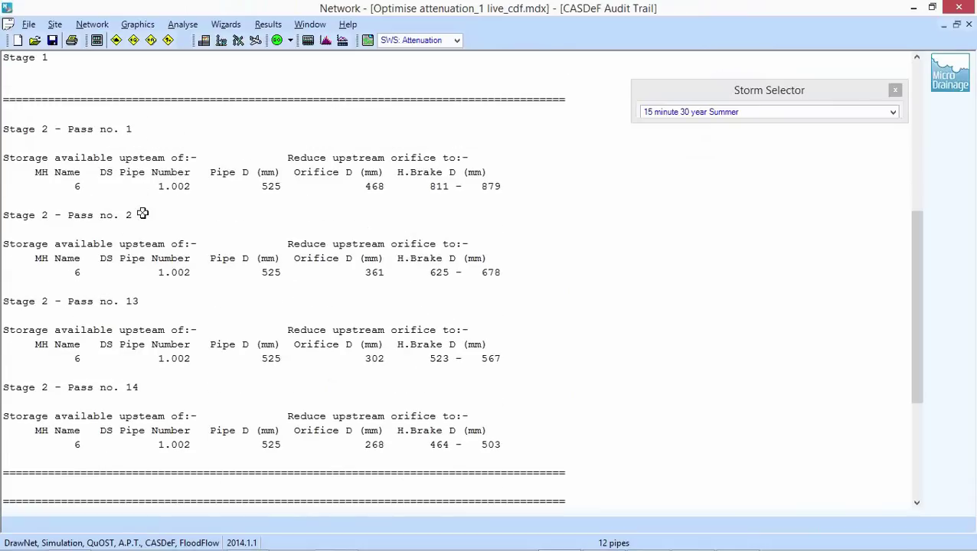
{"action": "scroll", "coordinate": [179, 354], "scroll_direction": "down", "scroll_amount": 3}
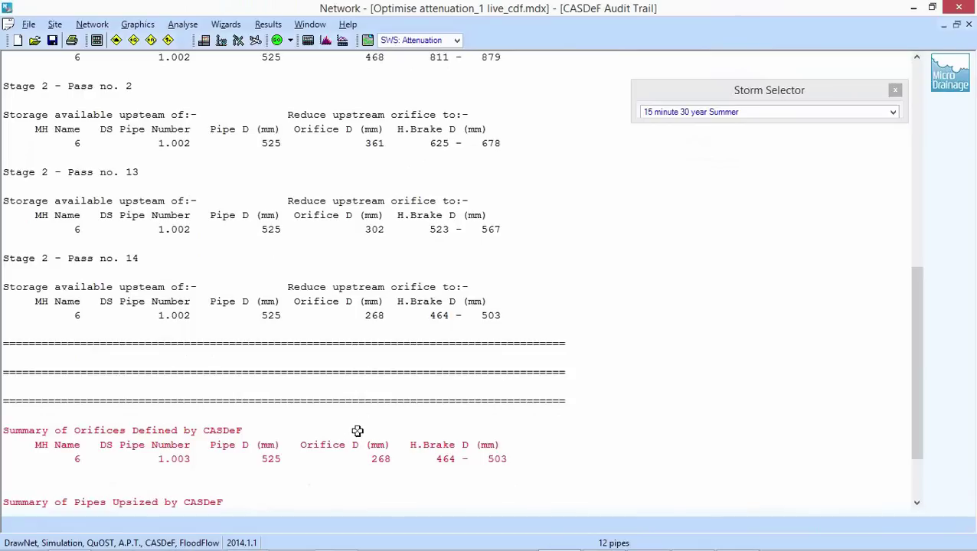
{"action": "scroll", "coordinate": [418, 477], "scroll_direction": "down", "scroll_amount": 2}
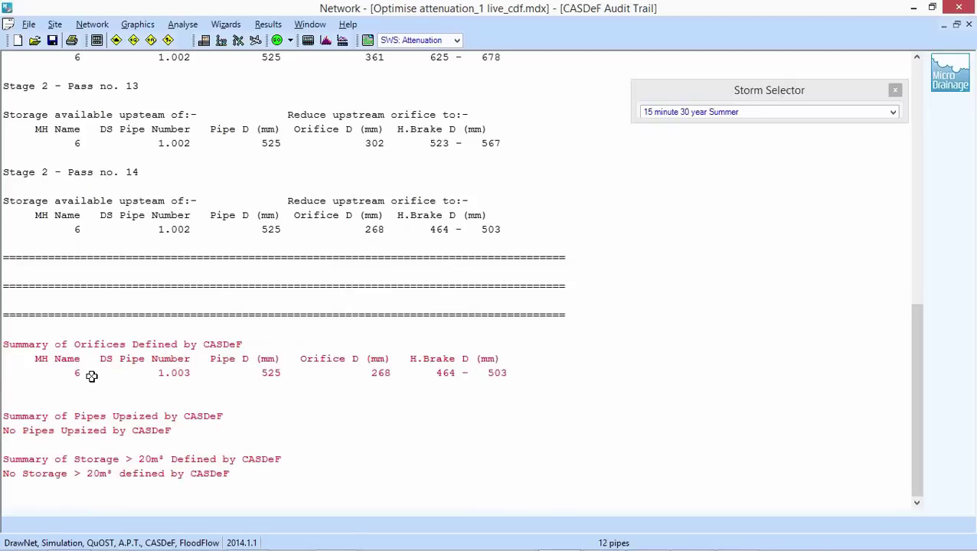
Display the CASDeF Alterations for all pipes and check which pipe has an added and sized control
{"action": "left_click", "coordinate": [270, 25]}
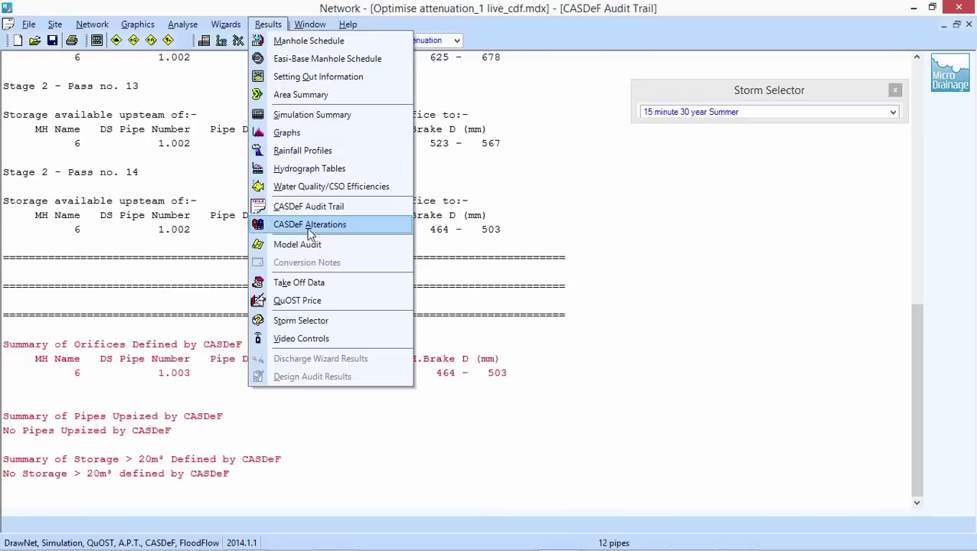
{"action": "left_click", "coordinate": [312, 227]}
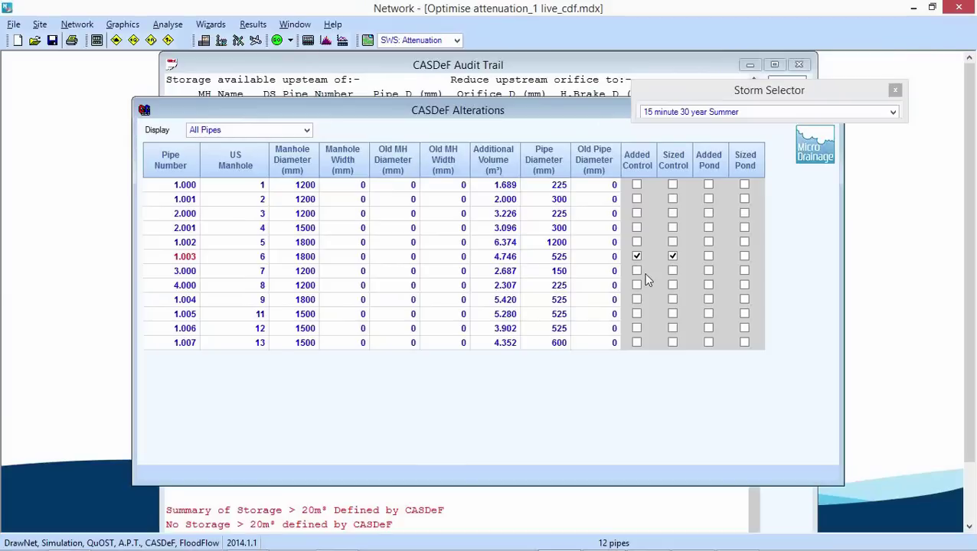
{"action": "left_click_drag", "start_coordinate": [520, 109], "coordinate": [405, 157]}
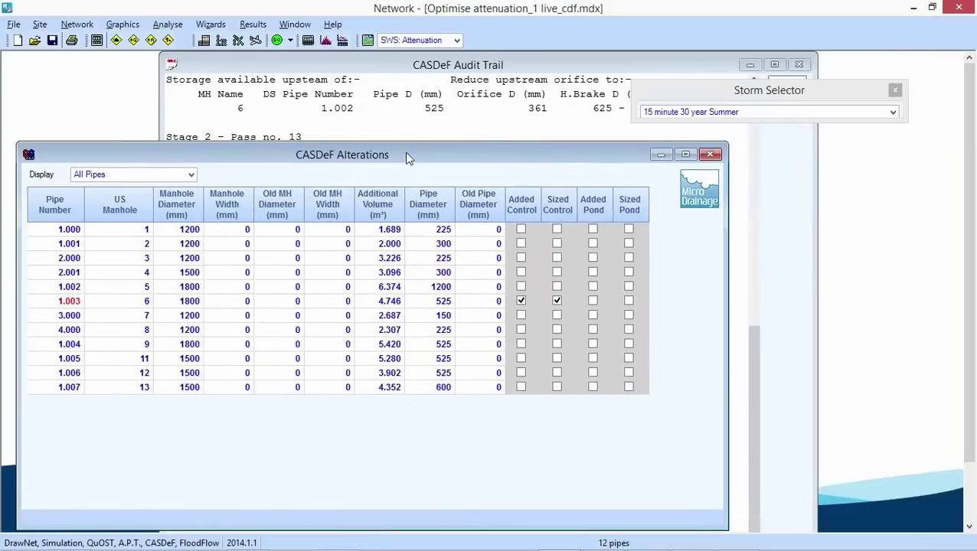
Close the CASDeF Alterations and Audit Trail, enlarge the critical summary of results, and review each pipe's critical event, levels and status
{"action": "left_click", "coordinate": [711, 151]}
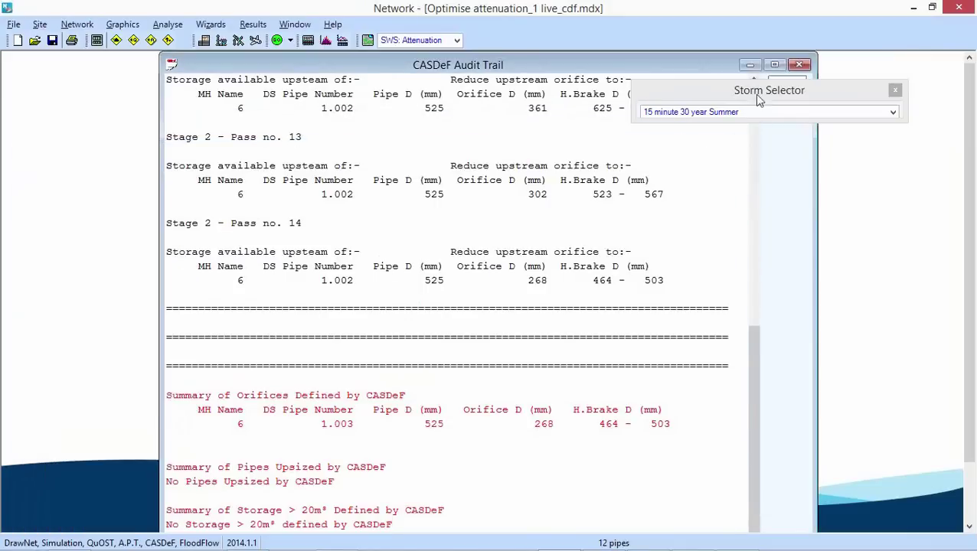
{"action": "left_click", "coordinate": [797, 65]}
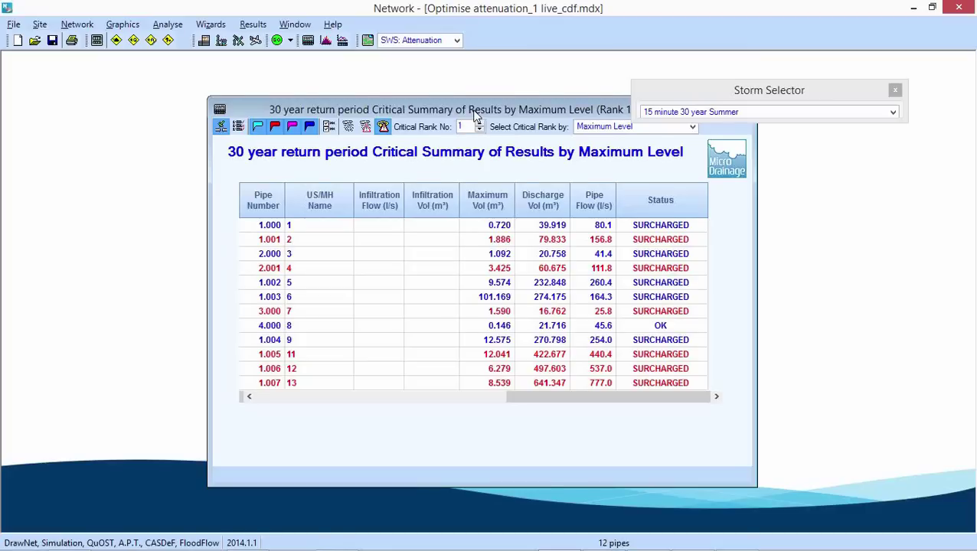
{"action": "left_click_drag", "start_coordinate": [475, 115], "coordinate": [366, 94]}
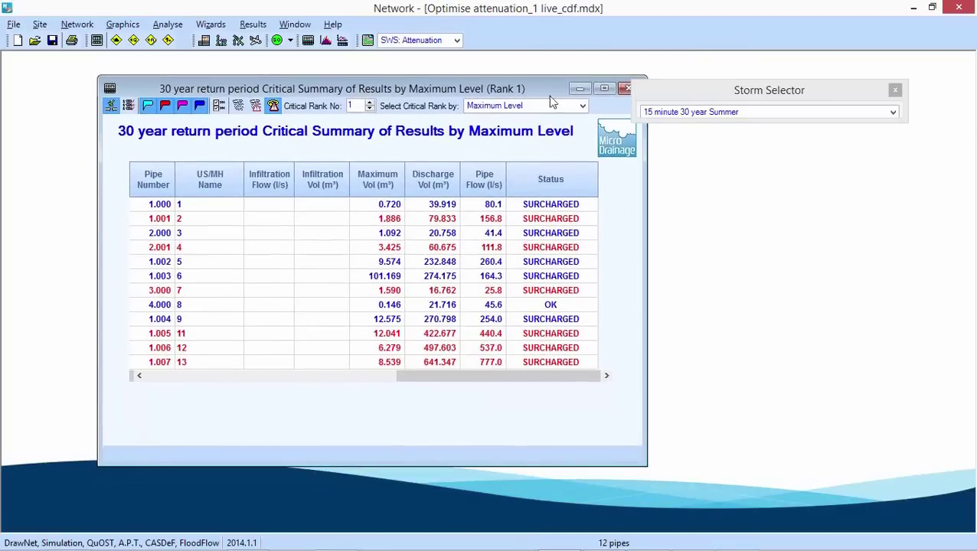
{"action": "left_click", "coordinate": [605, 90]}
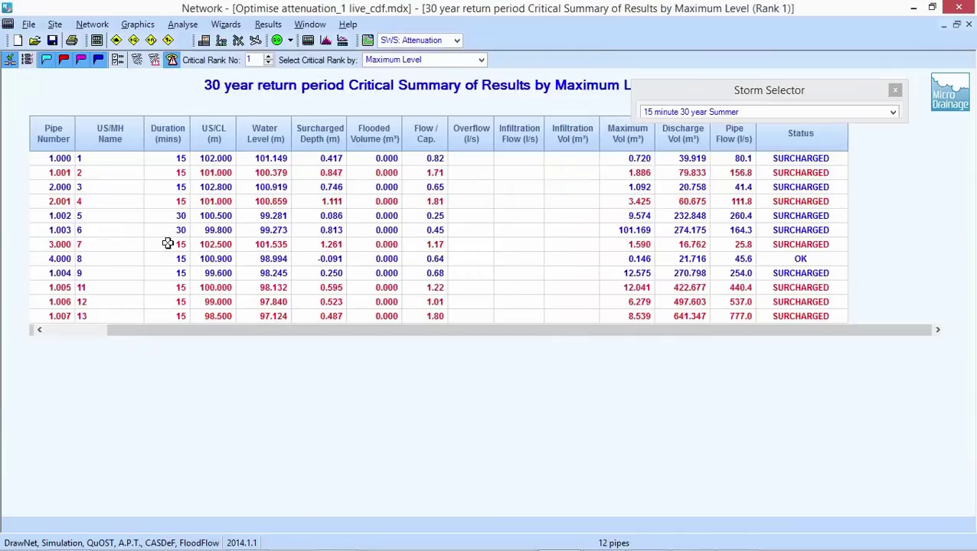
{"action": "scroll", "coordinate": [206, 331], "scroll_direction": "left", "scroll_amount": 3}
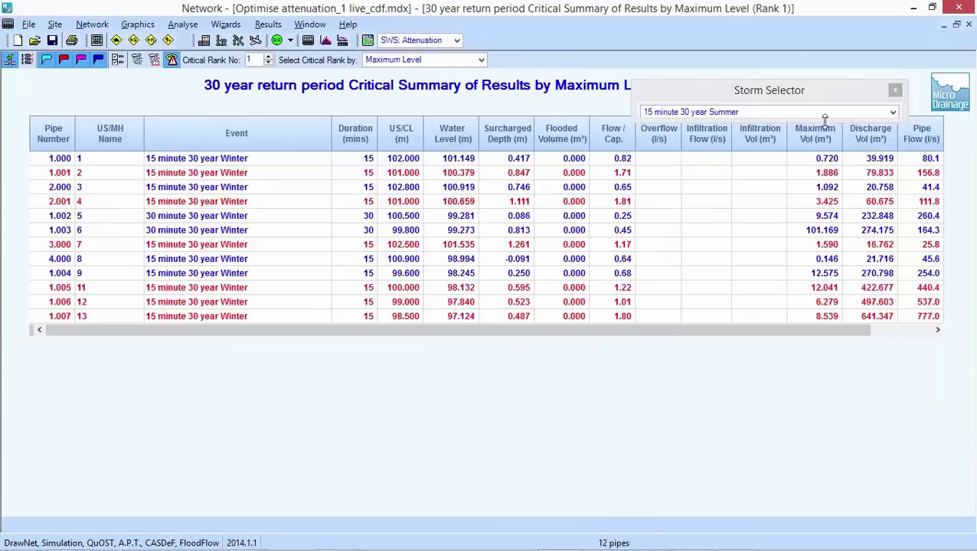
Show the longsection for the 30 minute 30 year Winter storm and replay the water levels, stopping at 25 minutes to examine the tank sewer
{"action": "left_click", "coordinate": [892, 112]}
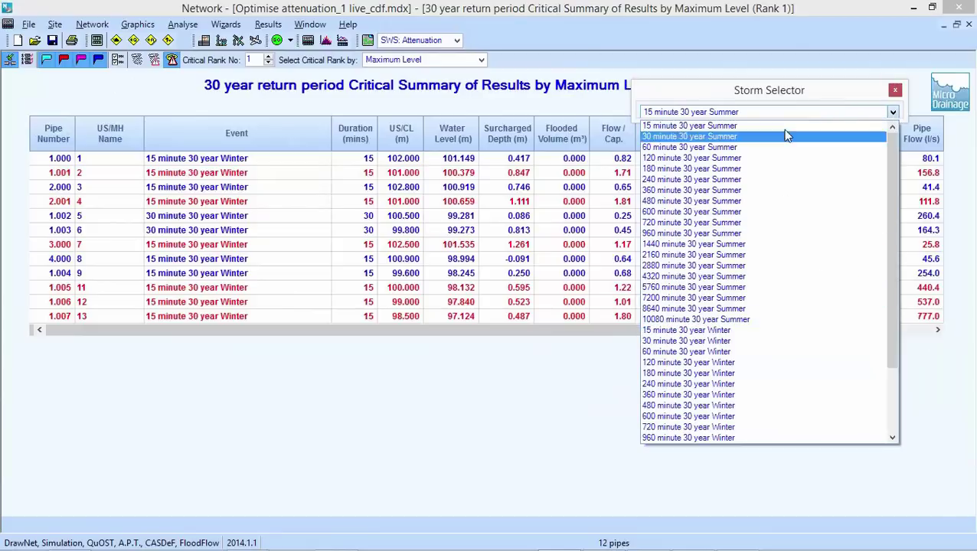
{"action": "left_click", "coordinate": [787, 344]}
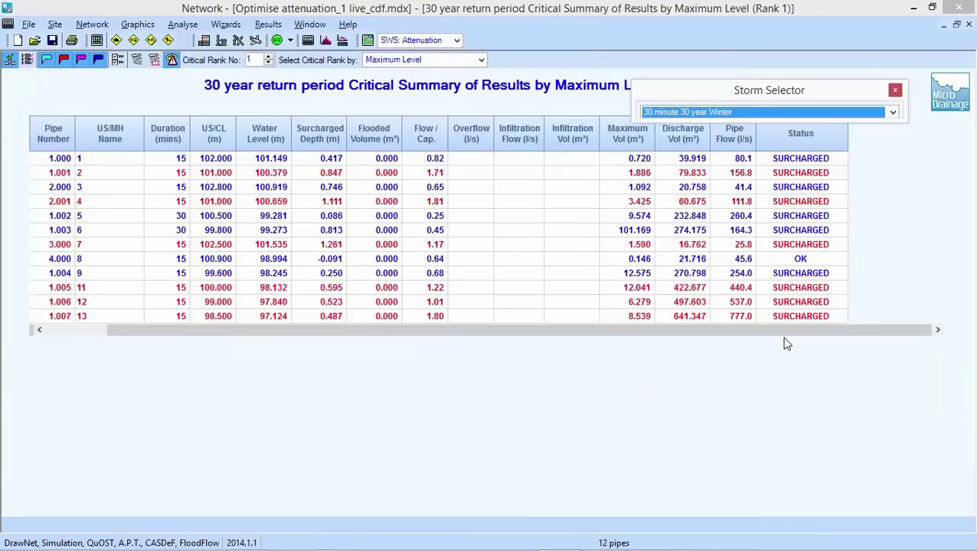
{"action": "left_click", "coordinate": [203, 40]}
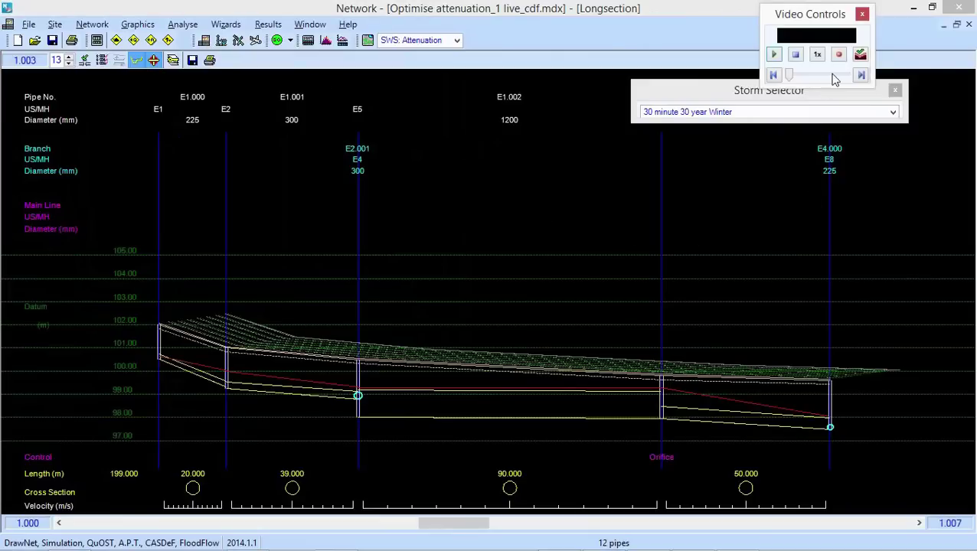
{"action": "left_click", "coordinate": [773, 54]}
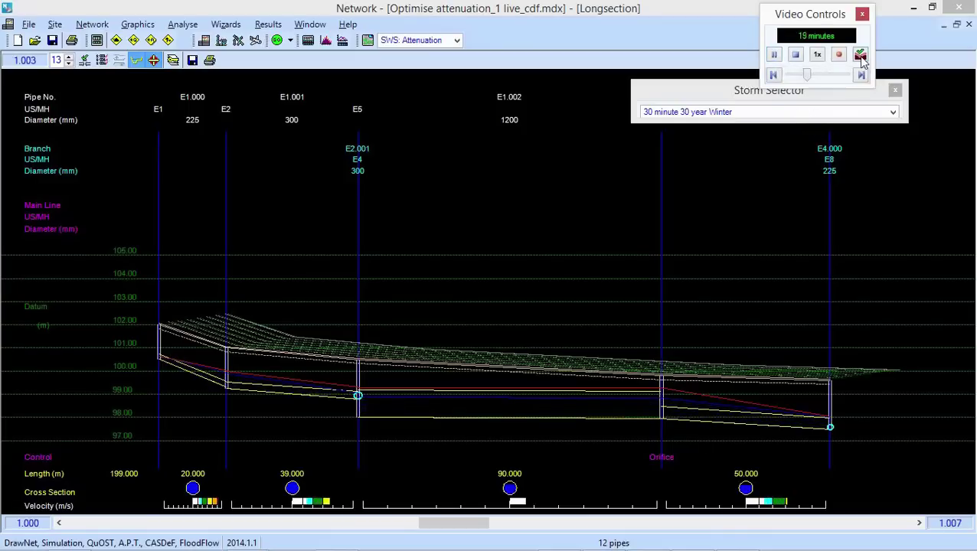
{"action": "left_click", "coordinate": [773, 54]}
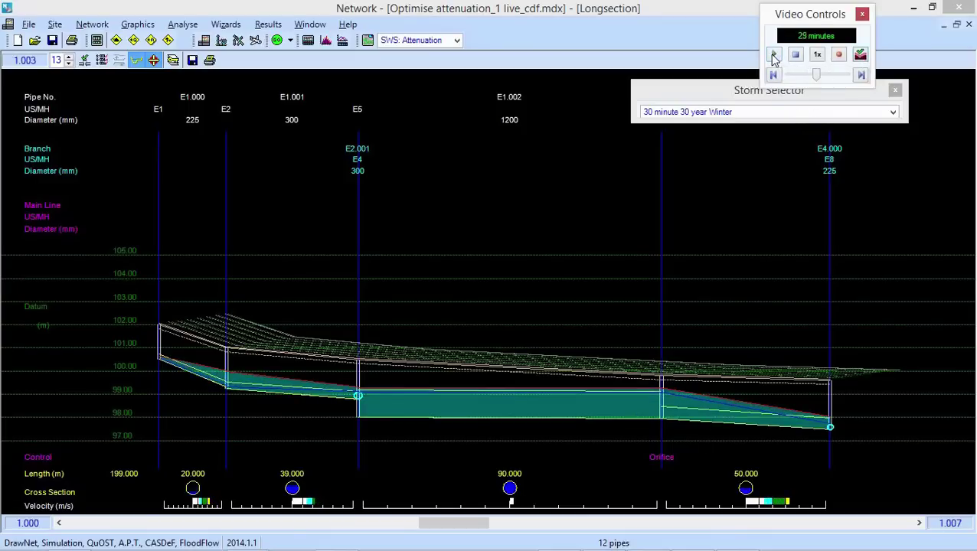
{"action": "left_click_drag", "start_coordinate": [817, 74], "coordinate": [813, 77]}
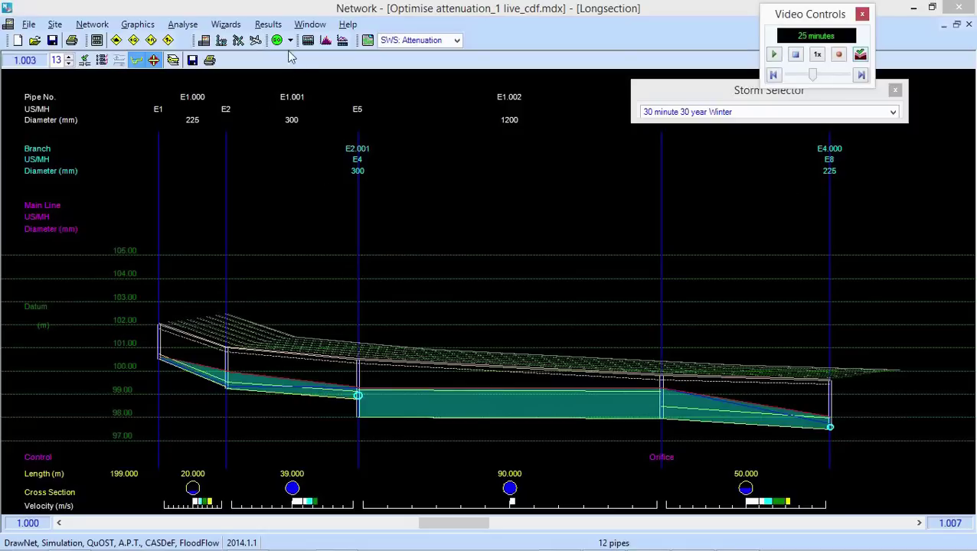
Display the network plan and check the details of the orifice on pipe 1.003 in the Online Controls
{"action": "left_click", "coordinate": [238, 42]}
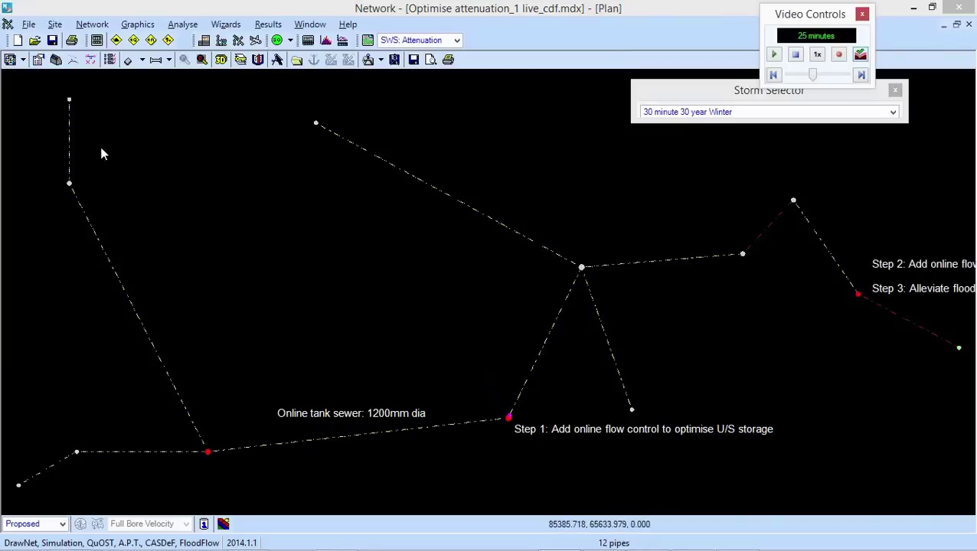
{"action": "left_click", "coordinate": [99, 26]}
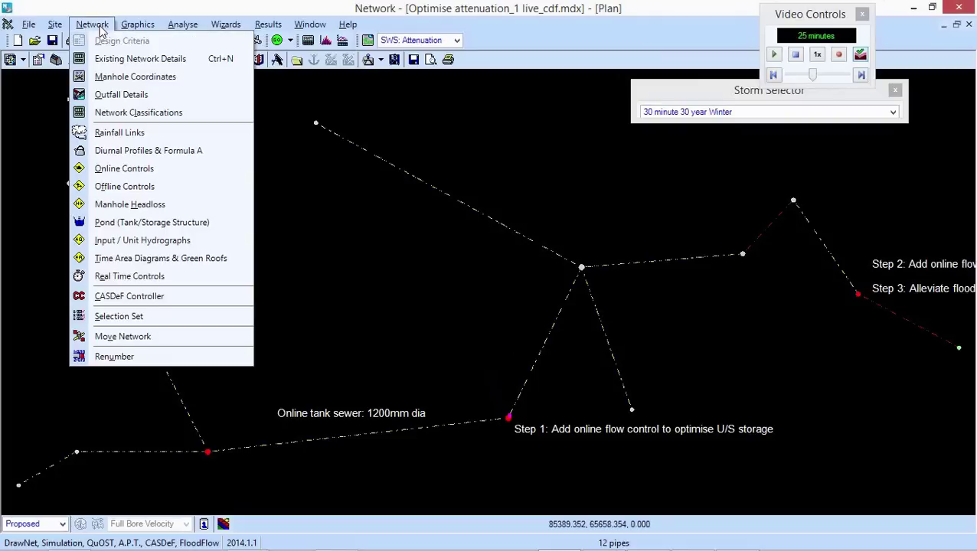
{"action": "left_click", "coordinate": [127, 172]}
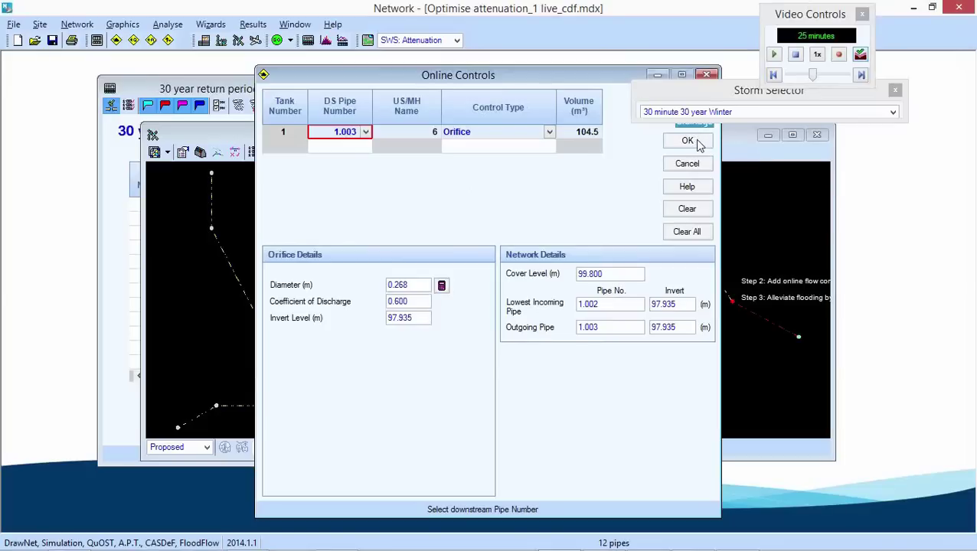
{"action": "left_click", "coordinate": [707, 76]}
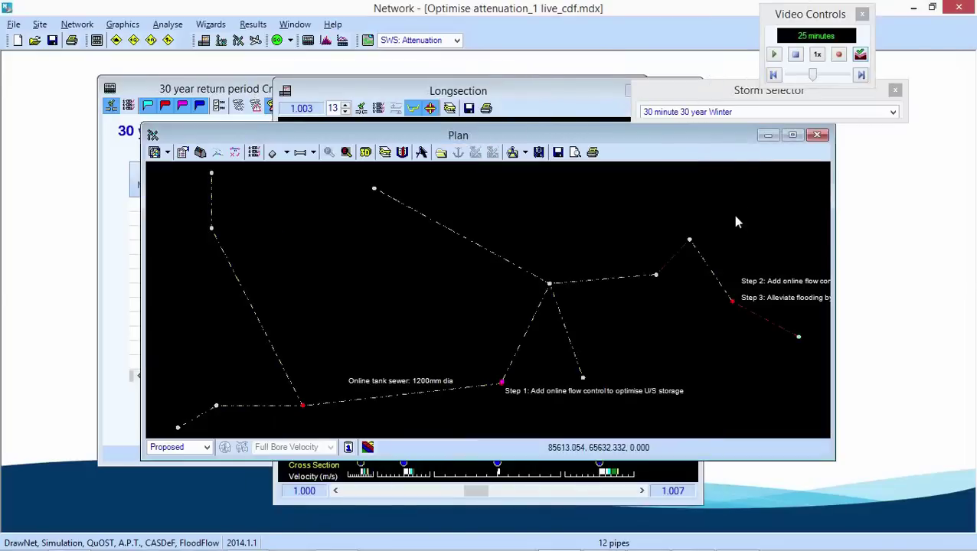
Add a Hydro-Brake online control at manhole 13, upstream of outfall pipe 1.007, on the plan
{"action": "left_click", "coordinate": [792, 134]}
{"action": "middle_click_drag", "start_coordinate": [768, 347], "coordinate": [442, 345]}
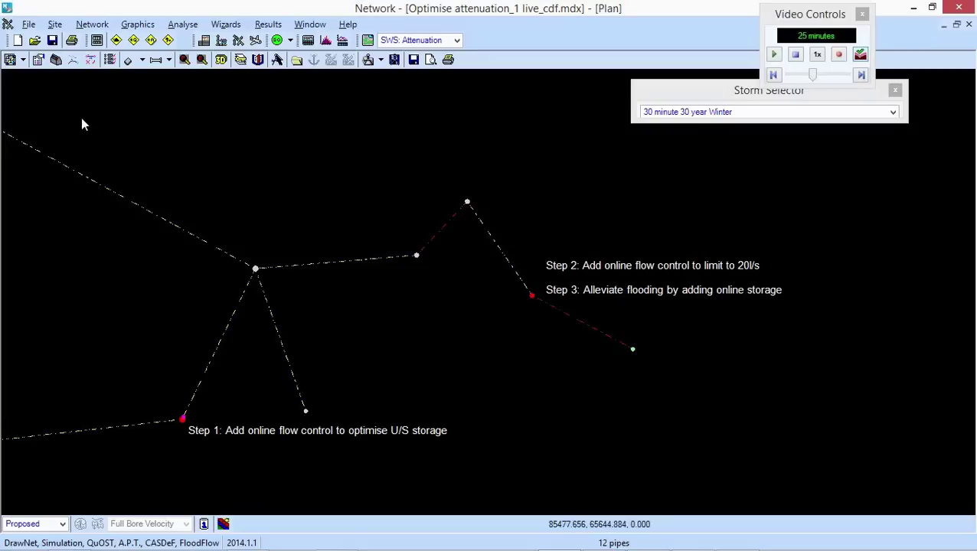
{"action": "left_click", "coordinate": [58, 65]}
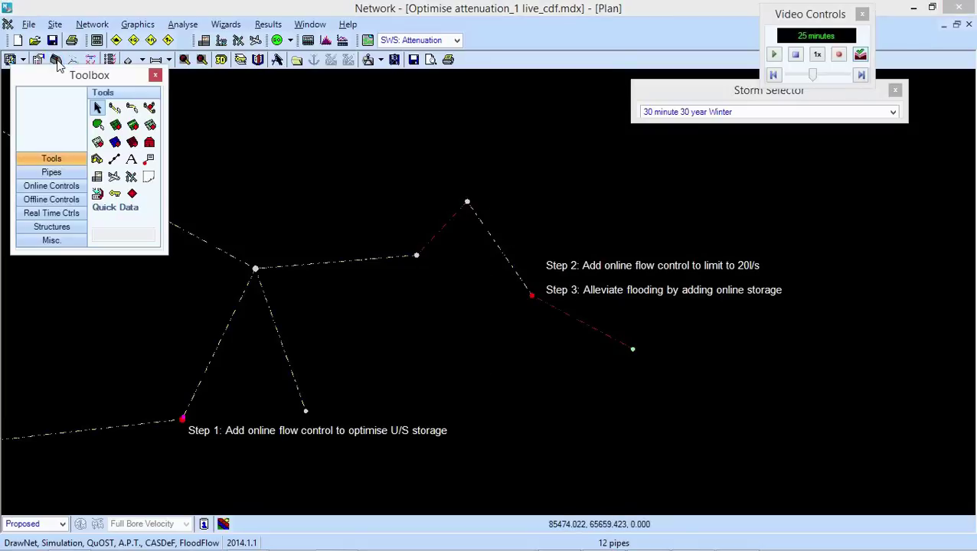
{"action": "left_click_drag", "start_coordinate": [107, 78], "coordinate": [406, 138]}
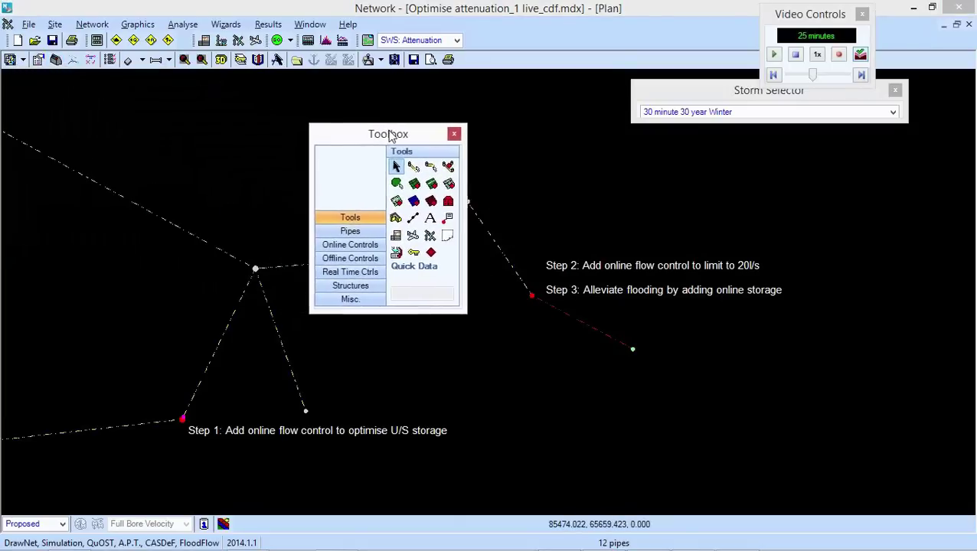
{"action": "left_click", "coordinate": [363, 249]}
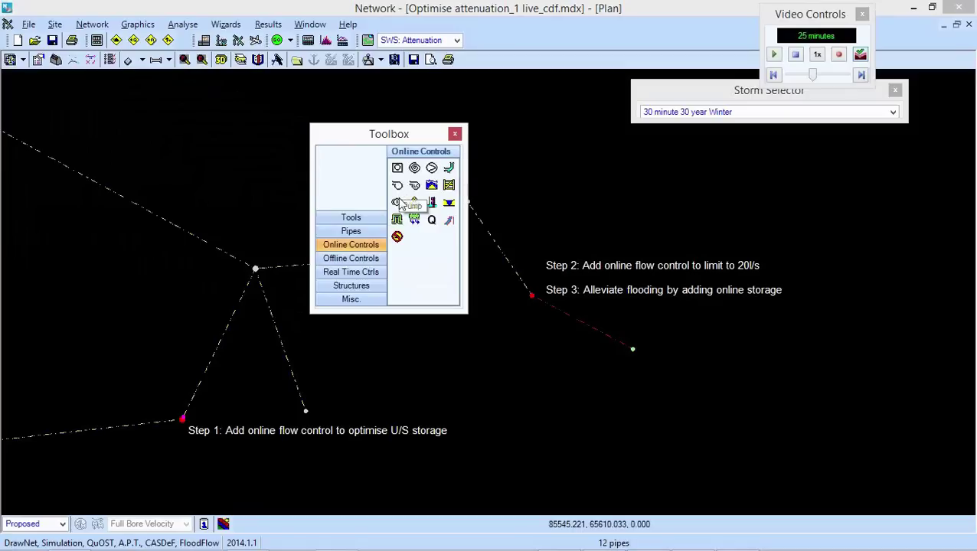
{"action": "left_click_drag", "start_coordinate": [400, 204], "coordinate": [532, 297]}
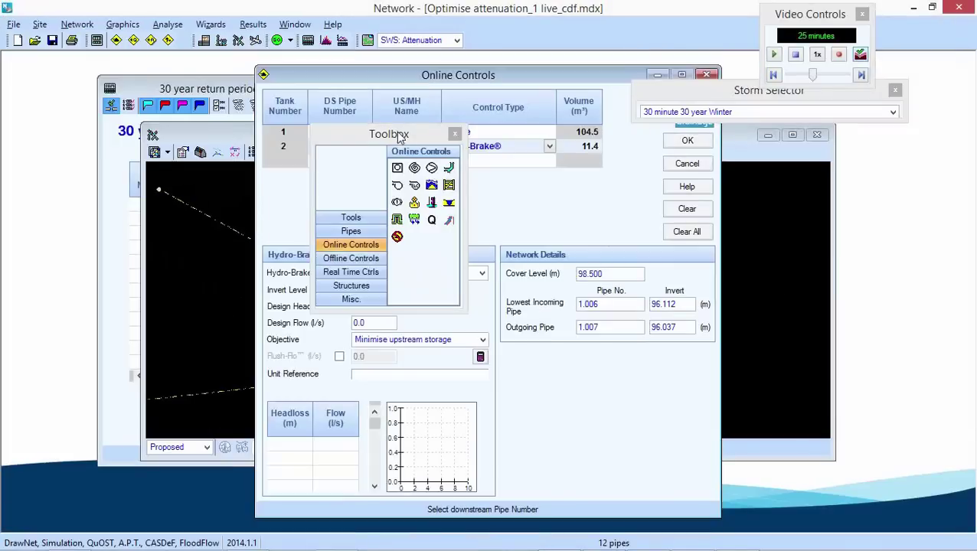
{"action": "left_click_drag", "start_coordinate": [398, 136], "coordinate": [184, 81]}
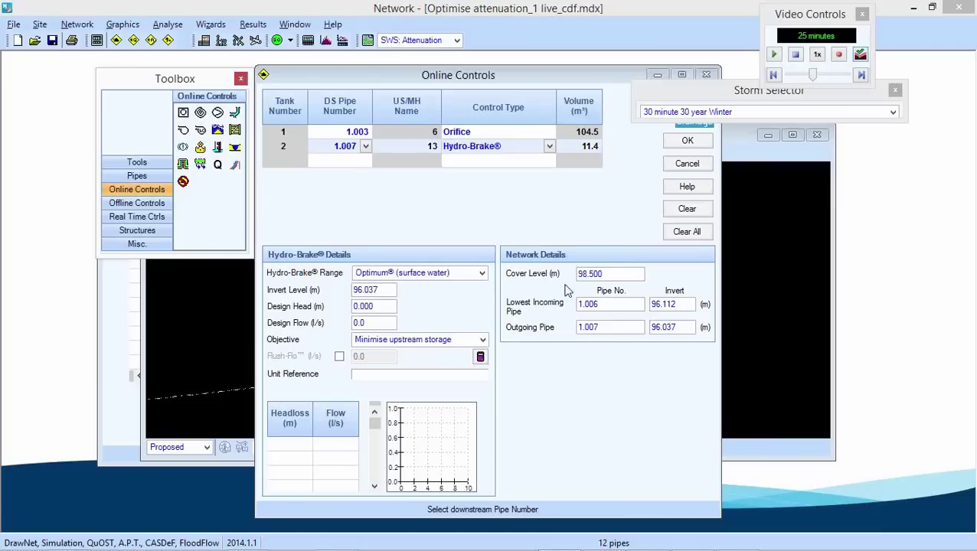
Set the Hydro-Brake's design head to 2 m, its range to Hydro-Brake (foul, combined, SW), and its design flow to 20 l/s
{"action": "left_click", "coordinate": [385, 306]}
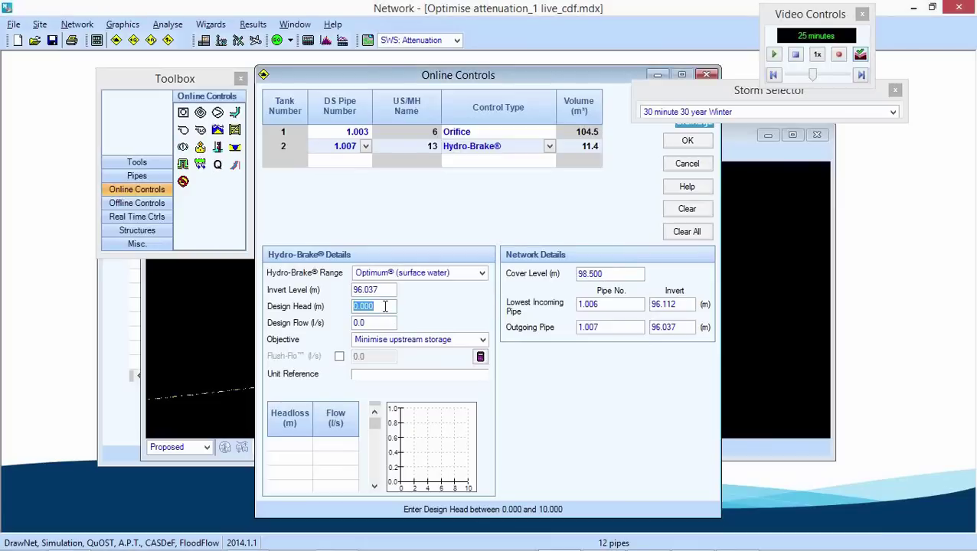
{"action": "type", "text": "2"}
{"action": "left_click", "coordinate": [378, 322]}
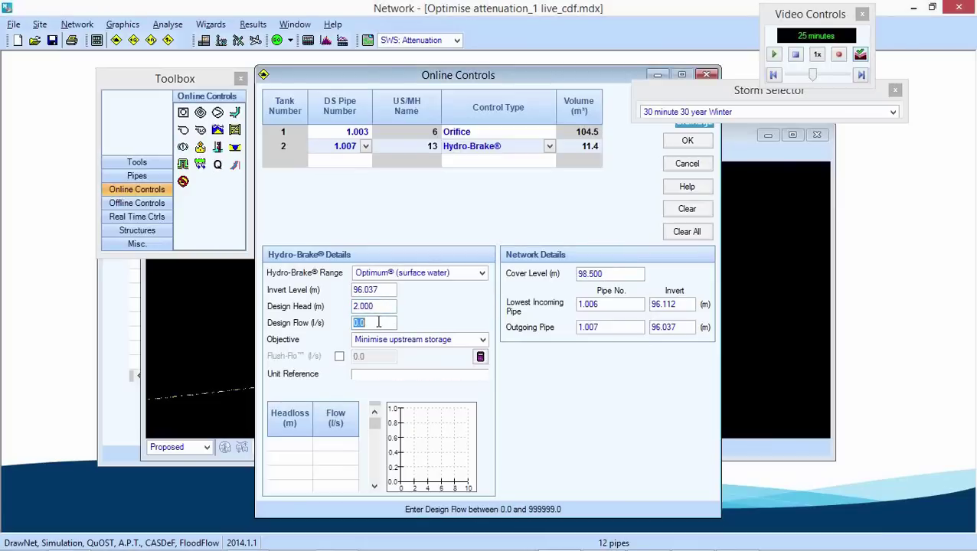
{"action": "left_click", "coordinate": [484, 273]}
{"action": "left_click", "coordinate": [465, 308]}
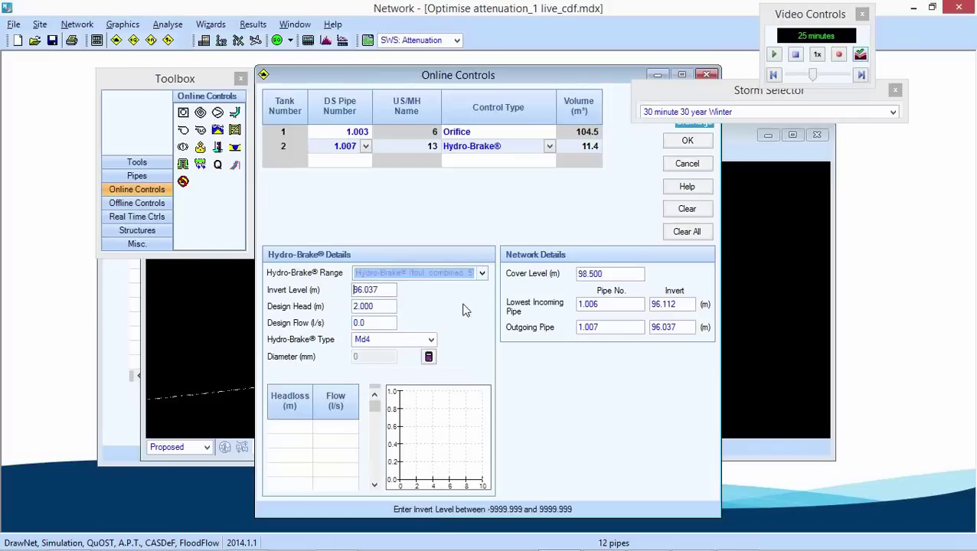
{"action": "left_click", "coordinate": [386, 322]}
{"action": "type", "text": "20"}
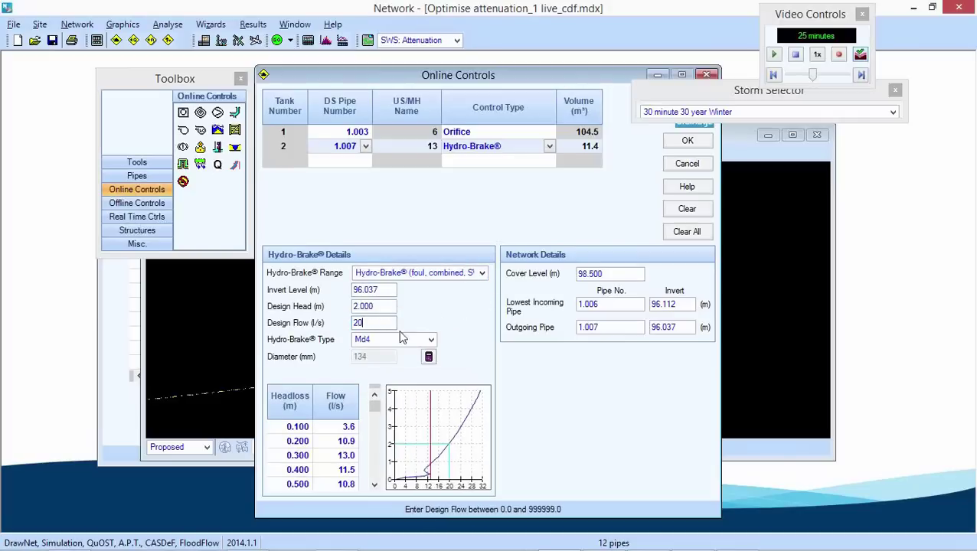
Choose the Md6 SW Only type in the Hydro-Brake Calculator and accept the online controls
{"action": "left_click", "coordinate": [428, 357]}
{"action": "left_click", "coordinate": [429, 357]}
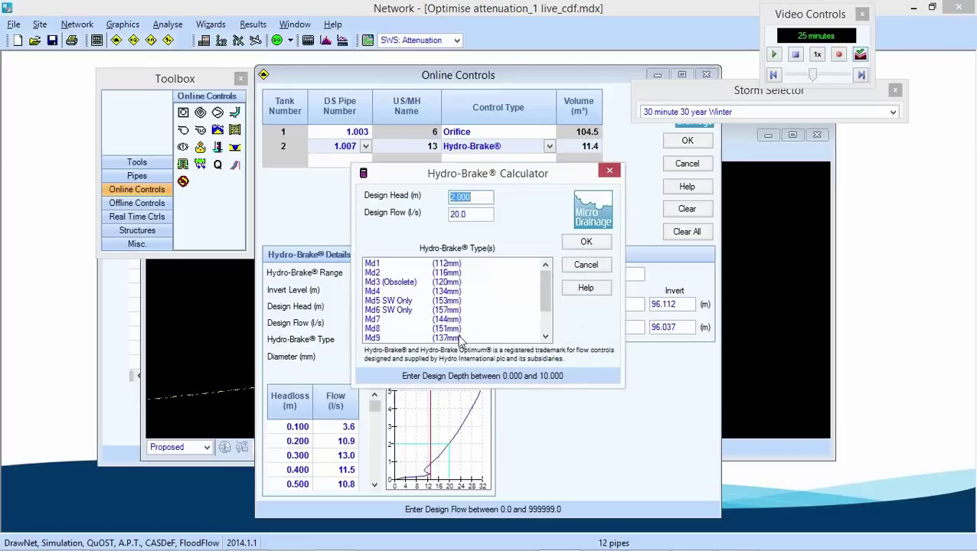
{"action": "left_click", "coordinate": [446, 311]}
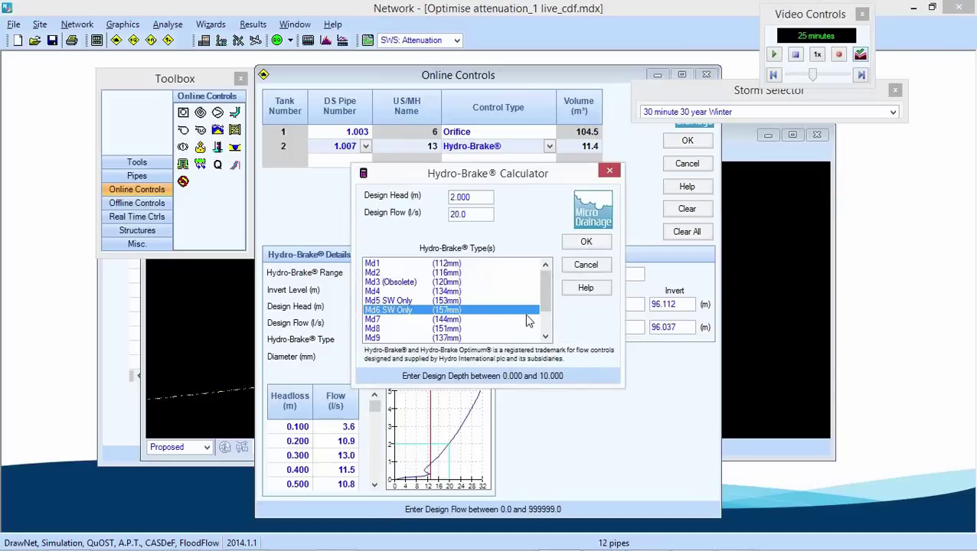
{"action": "left_click", "coordinate": [593, 242]}
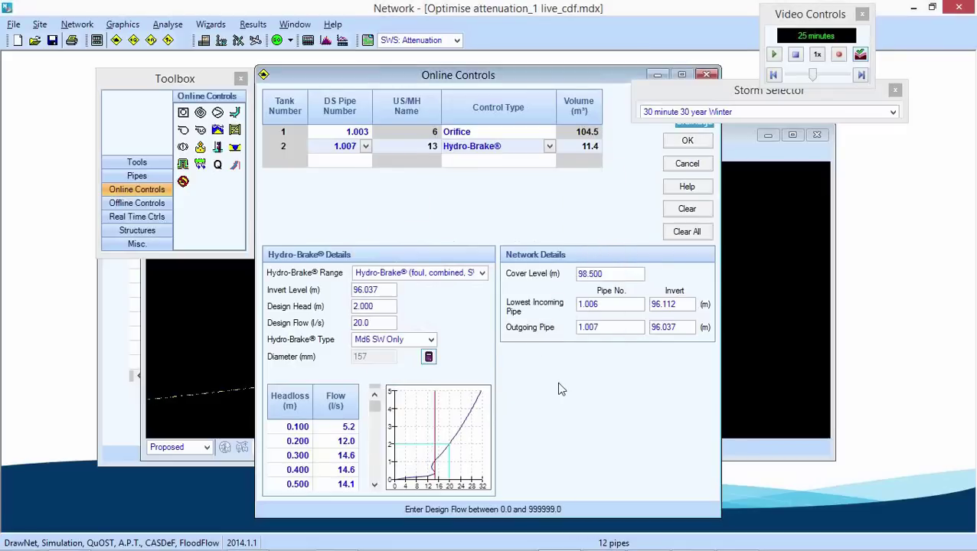
{"action": "left_click", "coordinate": [689, 140]}
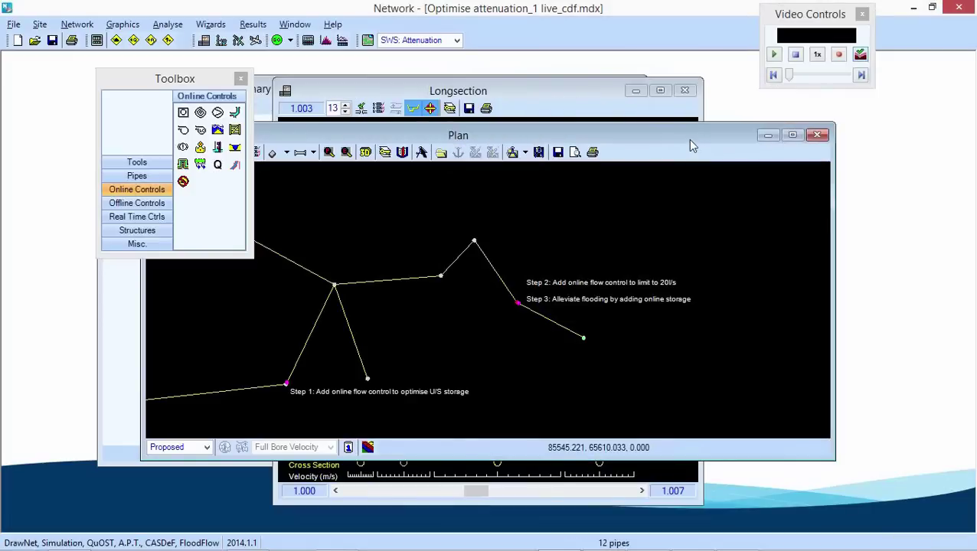
Close the plan and longsection and review flooded volumes and status in the full summary of results for the 15 minute 30 year Winter storm
{"action": "left_click", "coordinate": [818, 136]}
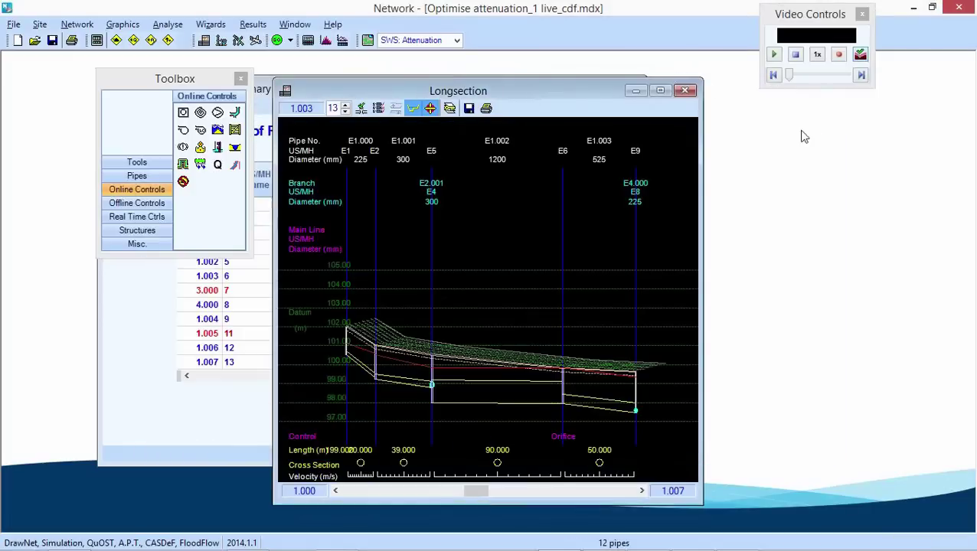
{"action": "left_click", "coordinate": [687, 91]}
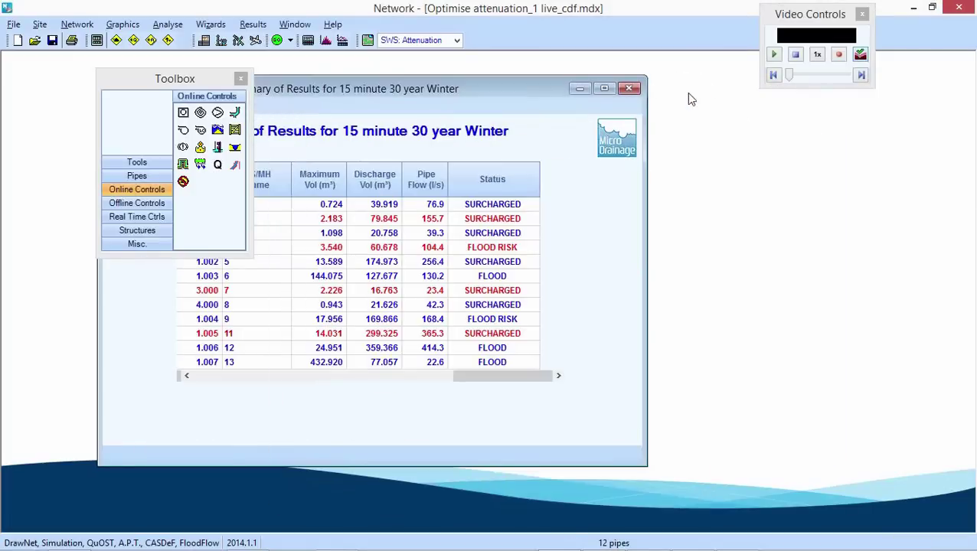
{"action": "left_click", "coordinate": [605, 88]}
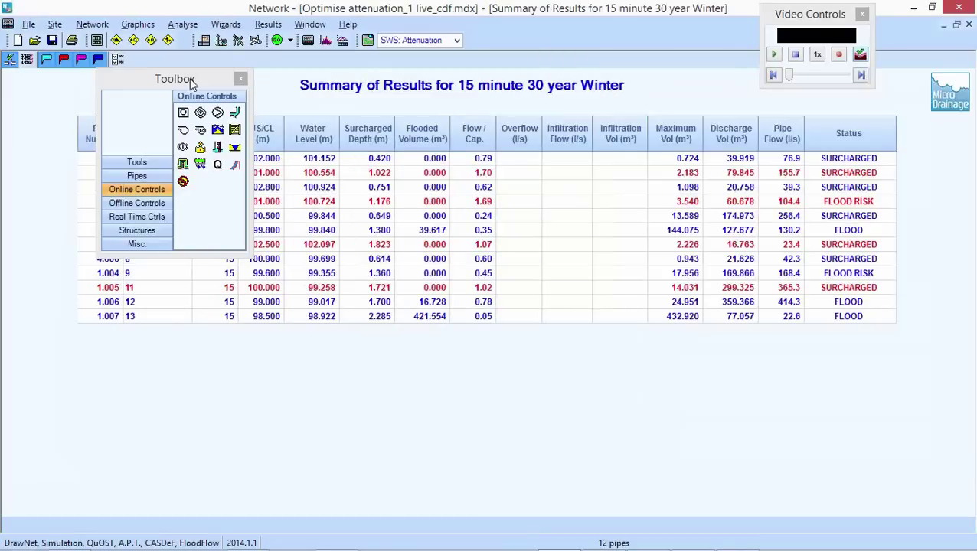
{"action": "left_click_drag", "start_coordinate": [178, 82], "coordinate": [112, 342]}
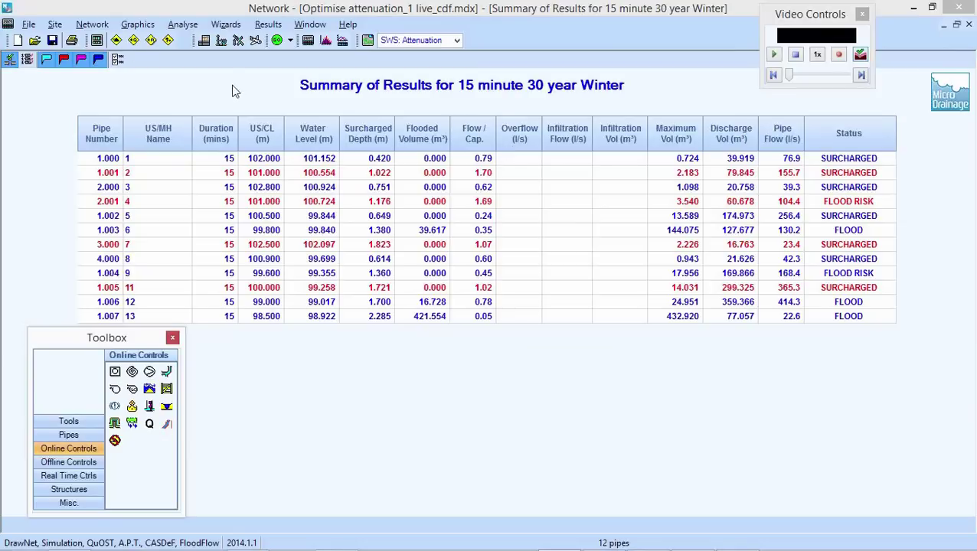
In the CASDeF Controller, disable Modify Control for pipe 1.003 and enable Add Storage for pipe 1.007 at manhole 13
{"action": "left_click", "coordinate": [92, 25]}
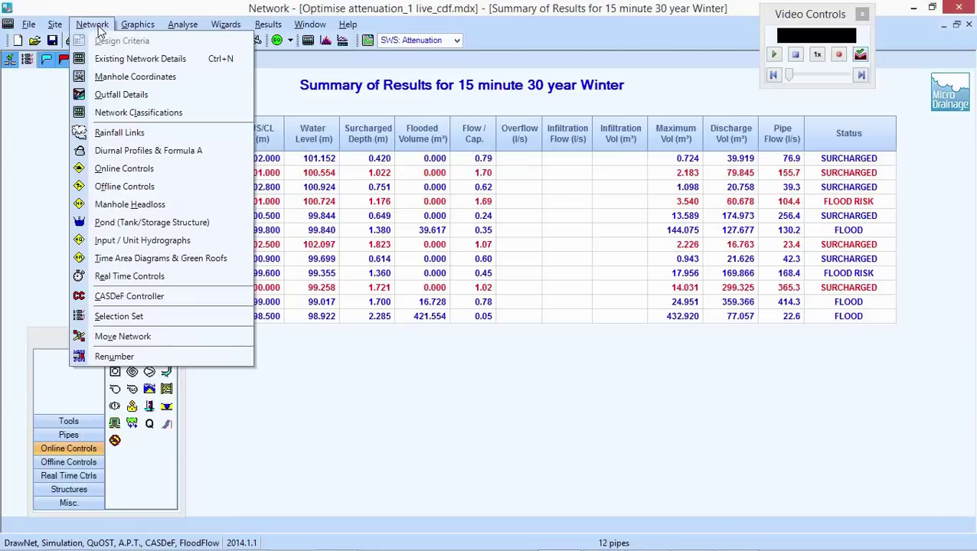
{"action": "left_click", "coordinate": [181, 299]}
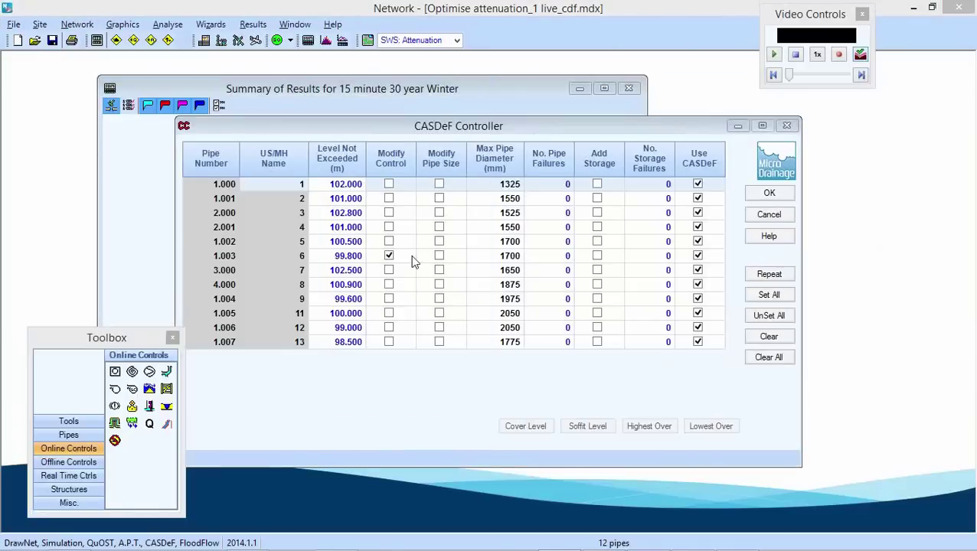
{"action": "left_click", "coordinate": [390, 257]}
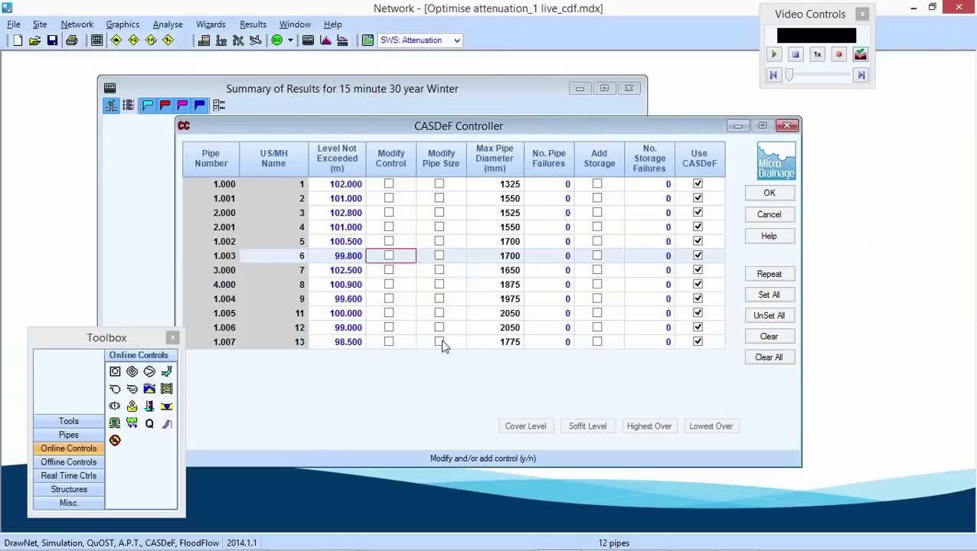
{"action": "left_click", "coordinate": [598, 343]}
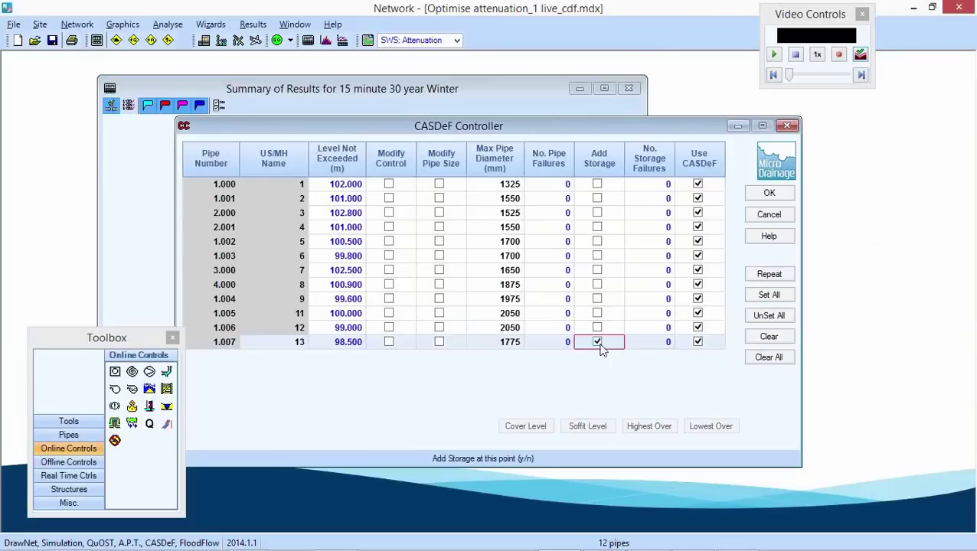
Set the level not exceeded for pipe 1.007 to 98.000 m and accept the CASDeF Controller settings
{"action": "left_click", "coordinate": [347, 341]}
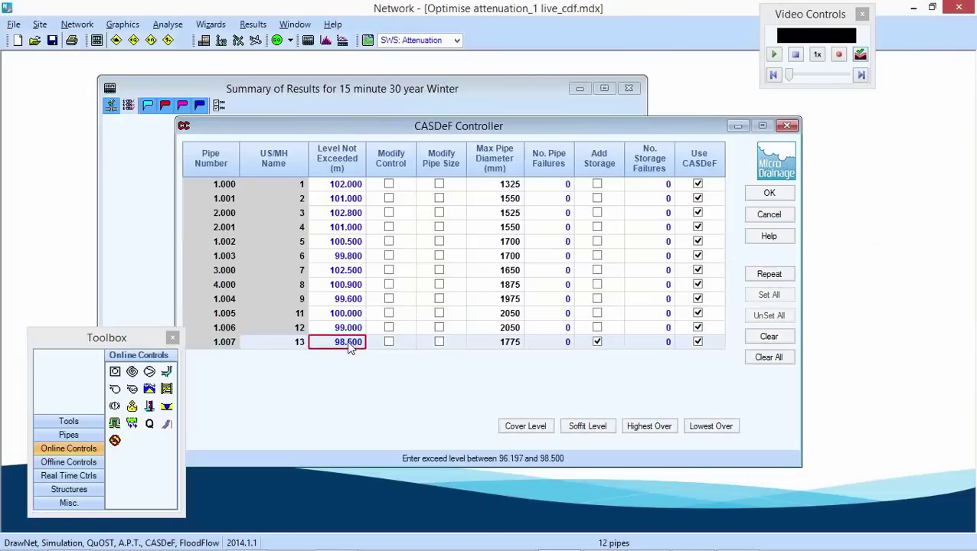
{"action": "type", "text": "98."}
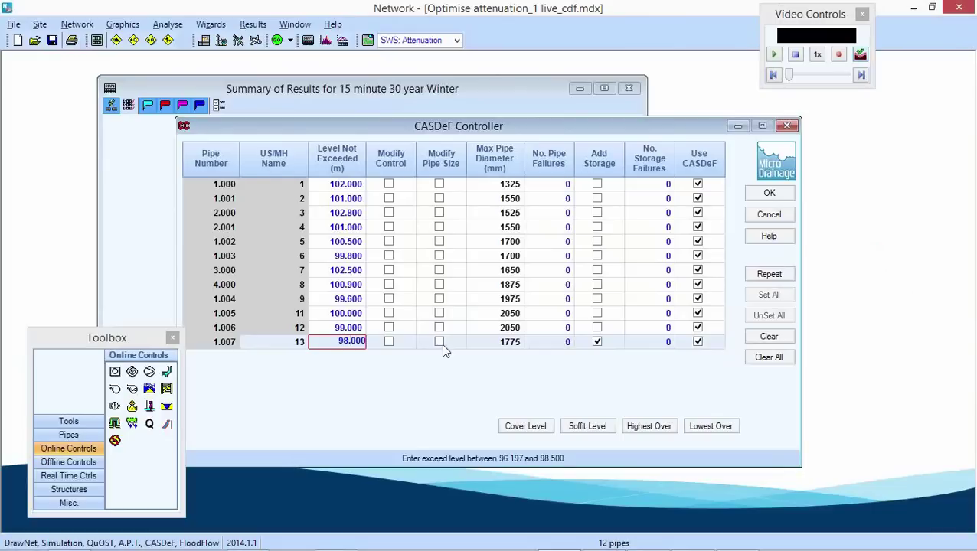
{"action": "type", "text": "1"}
{"action": "left_click", "coordinate": [762, 197]}
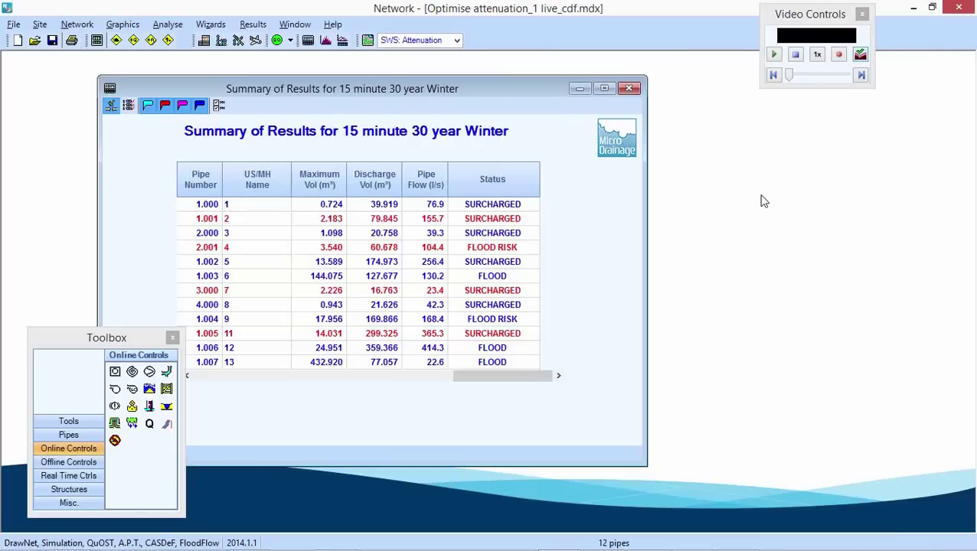
Run the CASDeF + Summary Wizard with its existing 30 year FSR rainfall and storm durations, and save the analysis data
{"action": "left_click", "coordinate": [212, 25]}
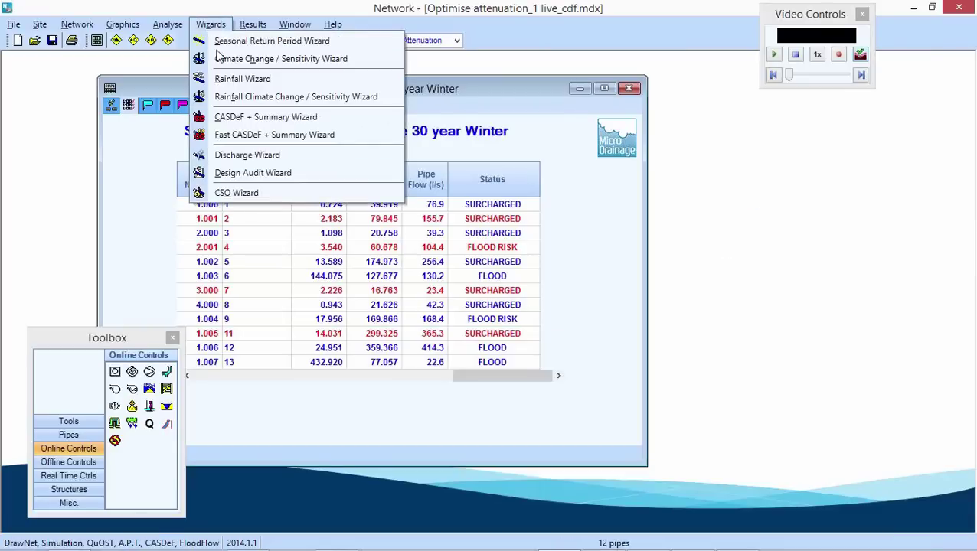
{"action": "left_click", "coordinate": [238, 118]}
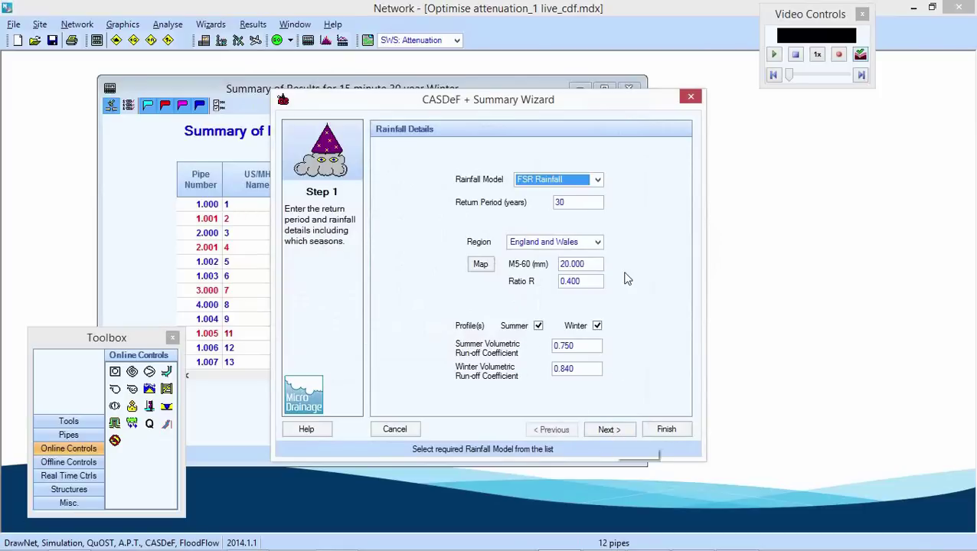
{"action": "left_click", "coordinate": [616, 429]}
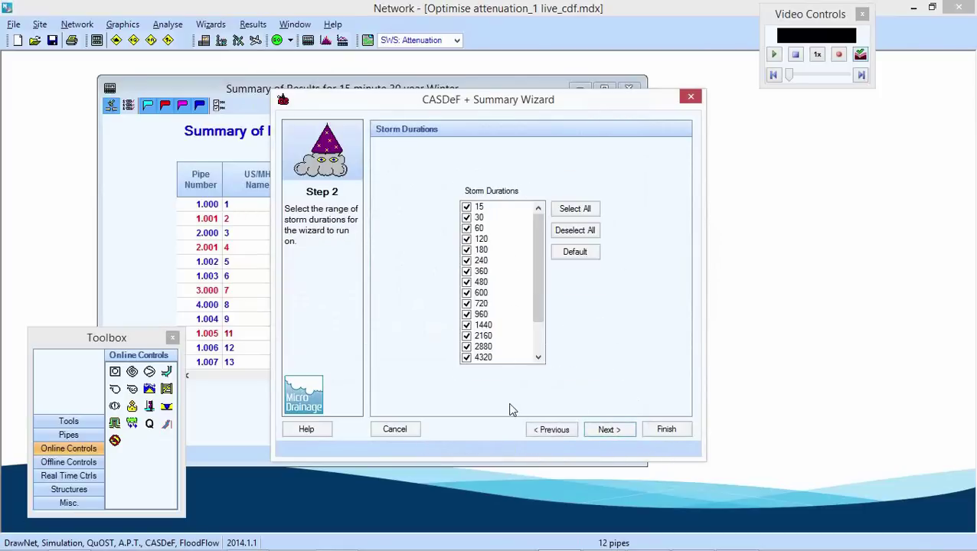
{"action": "left_click", "coordinate": [664, 431]}
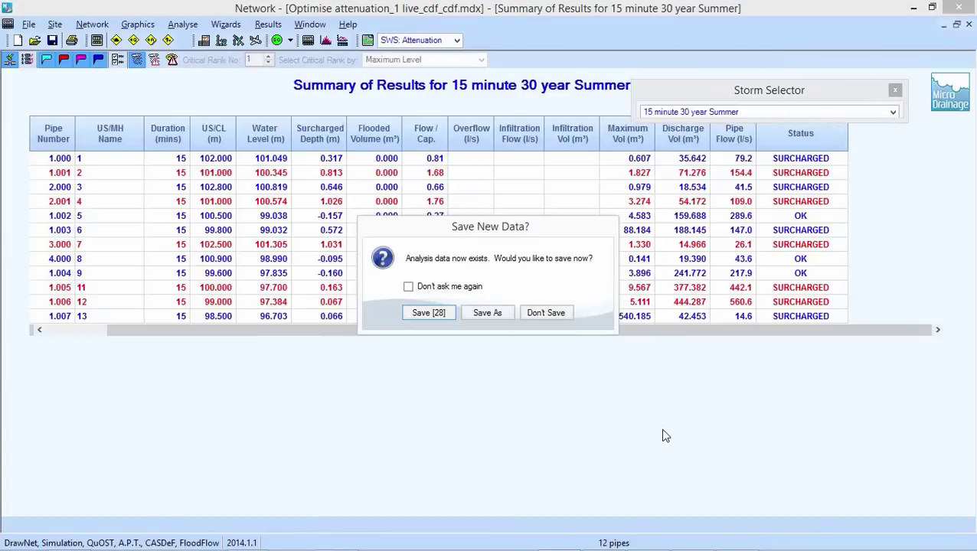
{"action": "left_click", "coordinate": [429, 313]}
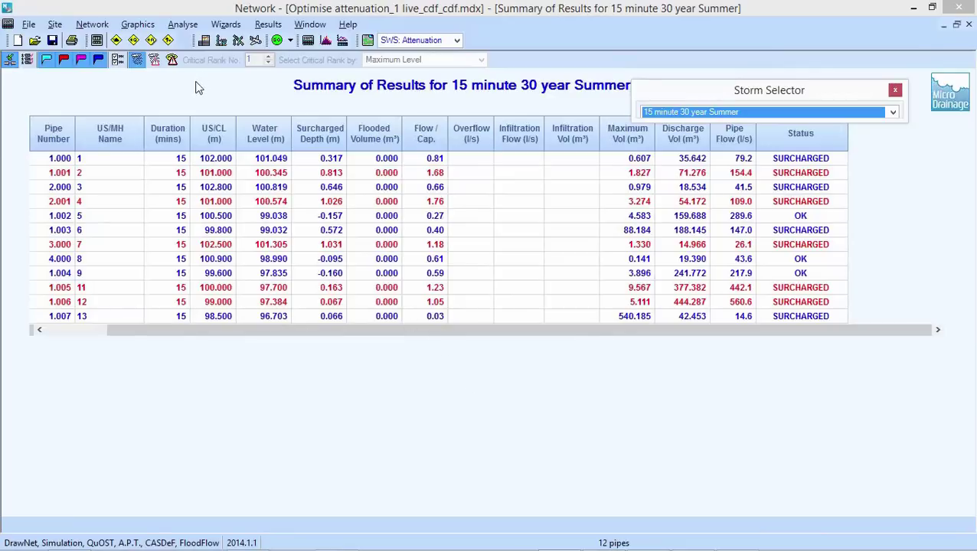
Display the critical summary of results by maximum level and examine each pipe's critical event, flooded volume and status
{"action": "left_click", "coordinate": [172, 61]}
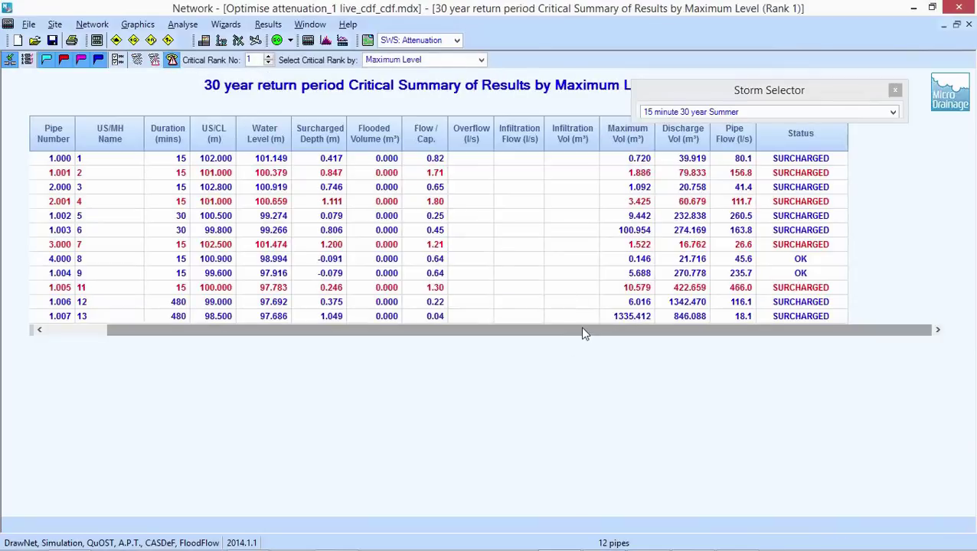
{"action": "left_click_drag", "start_coordinate": [581, 331], "coordinate": [431, 330]}
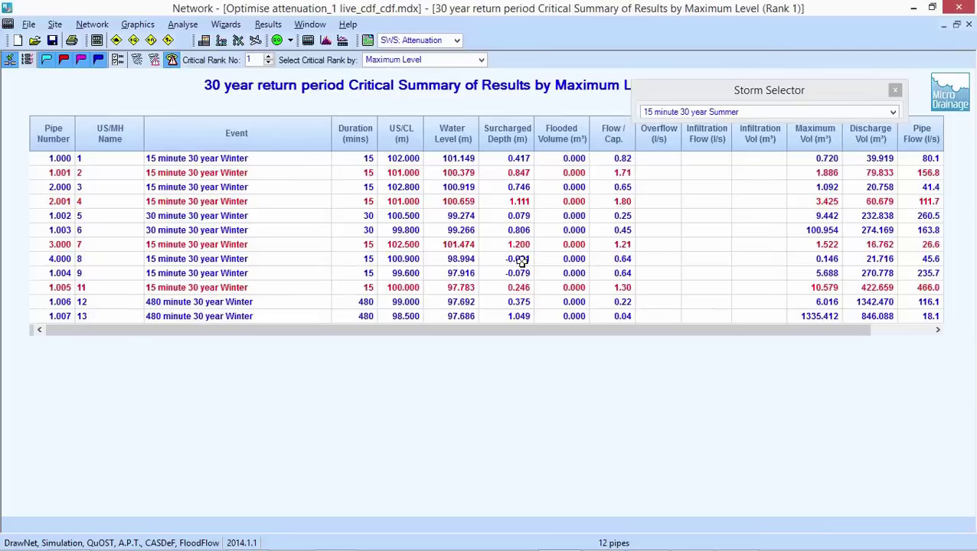
{"action": "left_click_drag", "start_coordinate": [583, 332], "coordinate": [693, 331]}
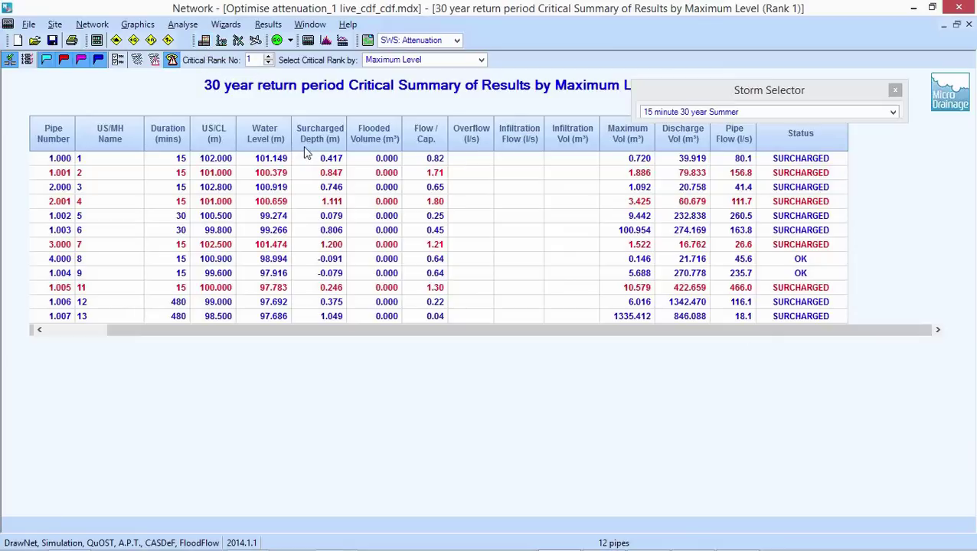
{"action": "left_click_drag", "start_coordinate": [394, 331], "coordinate": [315, 332]}
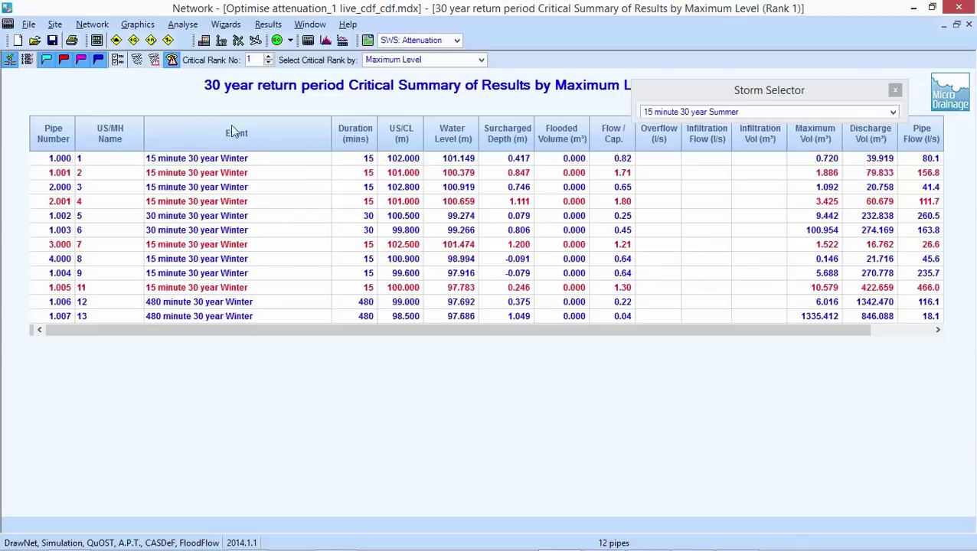
Select the 15 minute 30 year Winter storm and play its simulation on the longsection, extended down to outfall pipe 1.007
{"action": "left_click", "coordinate": [893, 113]}
{"action": "left_click", "coordinate": [893, 113]}
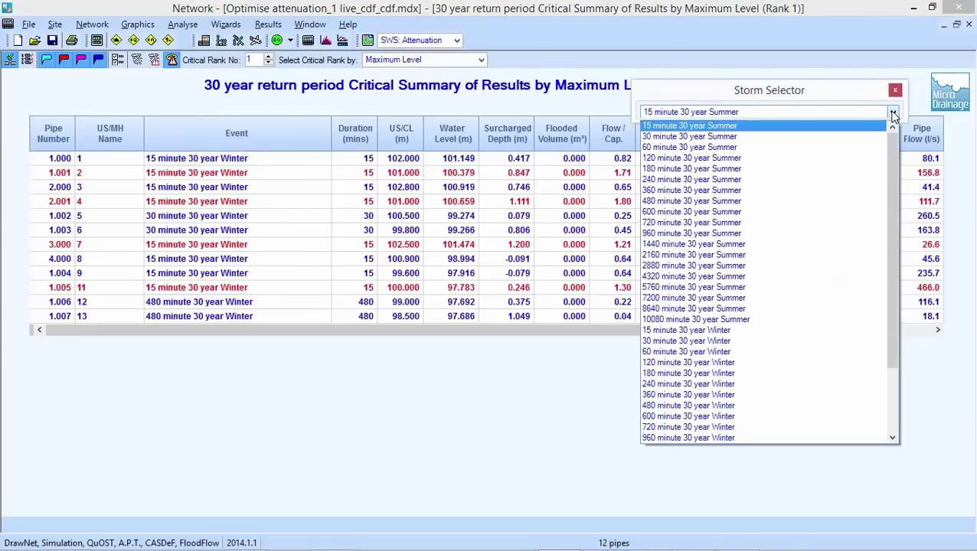
{"action": "left_click", "coordinate": [813, 337]}
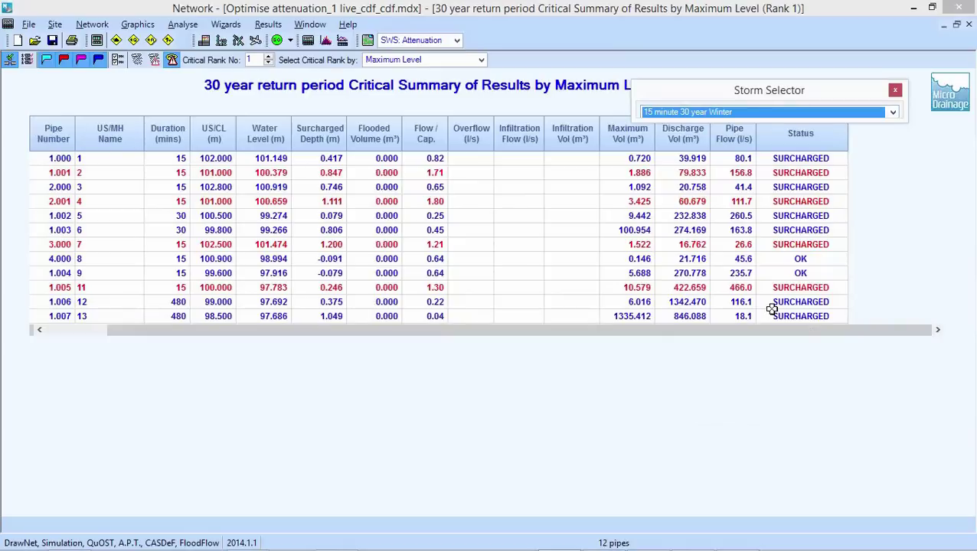
{"action": "left_click", "coordinate": [204, 41]}
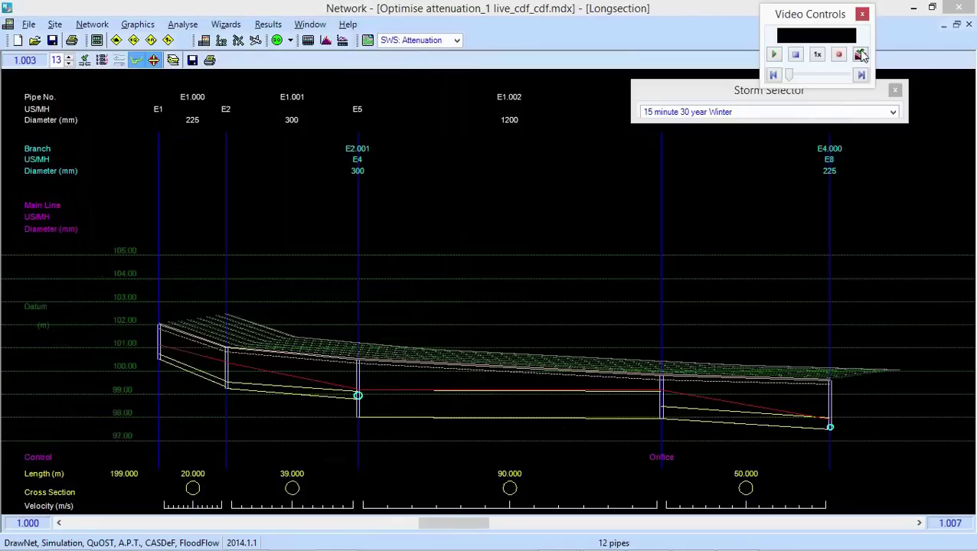
{"action": "left_click", "coordinate": [773, 55]}
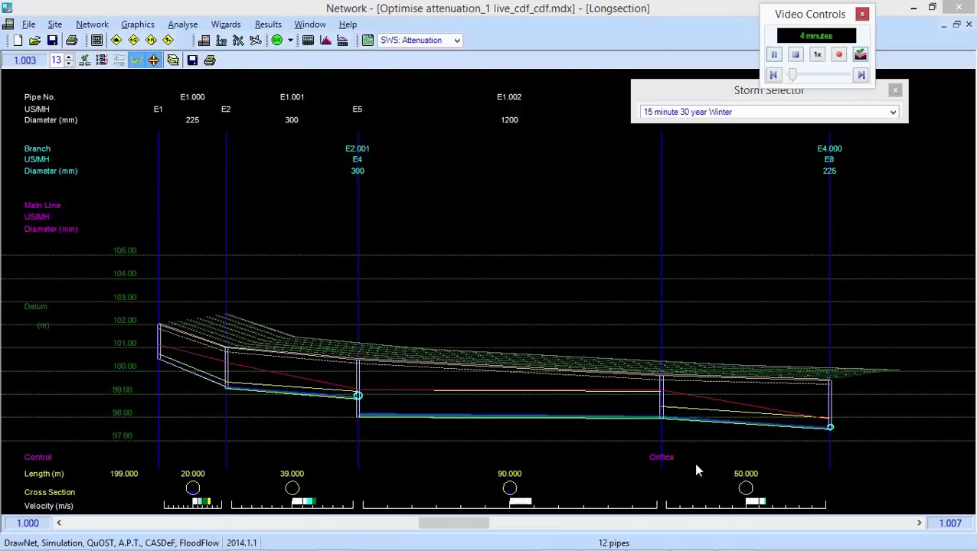
{"action": "left_click", "coordinate": [918, 524]}
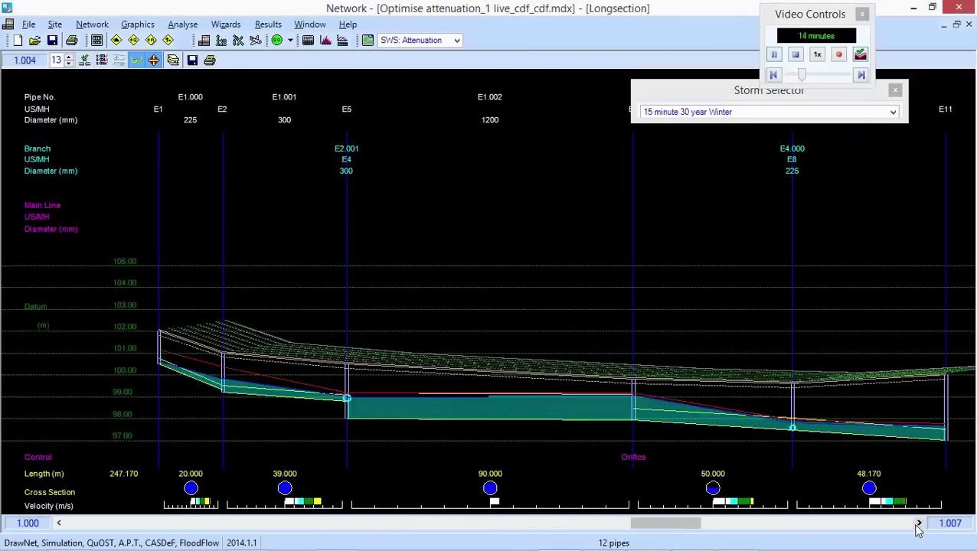
{"action": "left_click", "coordinate": [918, 524]}
{"action": "left_click", "coordinate": [918, 524]}
{"action": "left_click", "coordinate": [918, 523]}
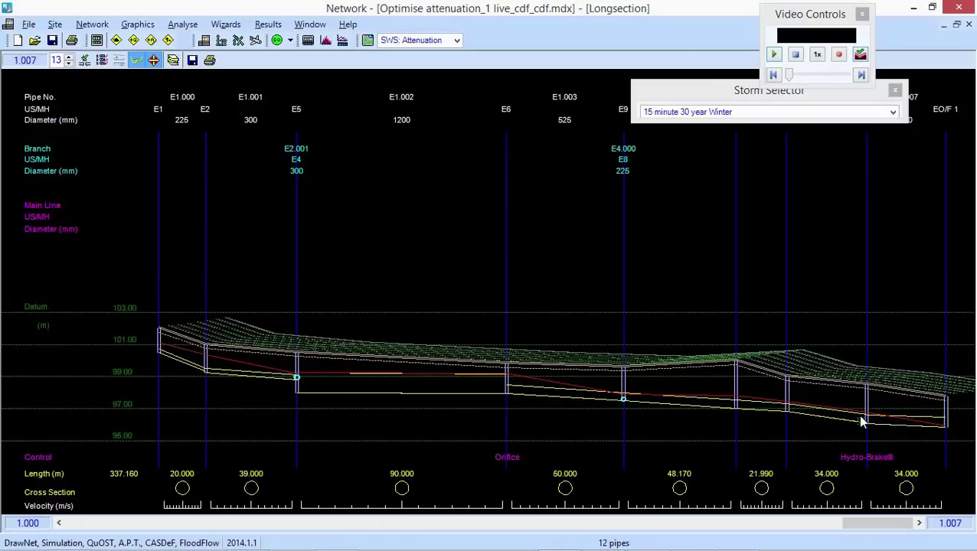
Compare the maximum water levels on the longsection for the 30 minute and 480 minute 30 year Winter storms
{"action": "left_click", "coordinate": [893, 117]}
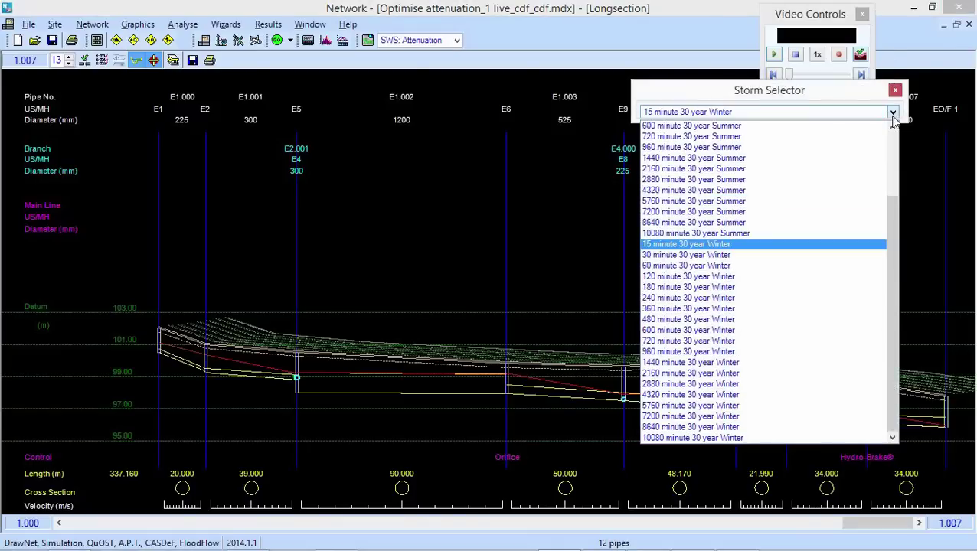
{"action": "left_click", "coordinate": [839, 261]}
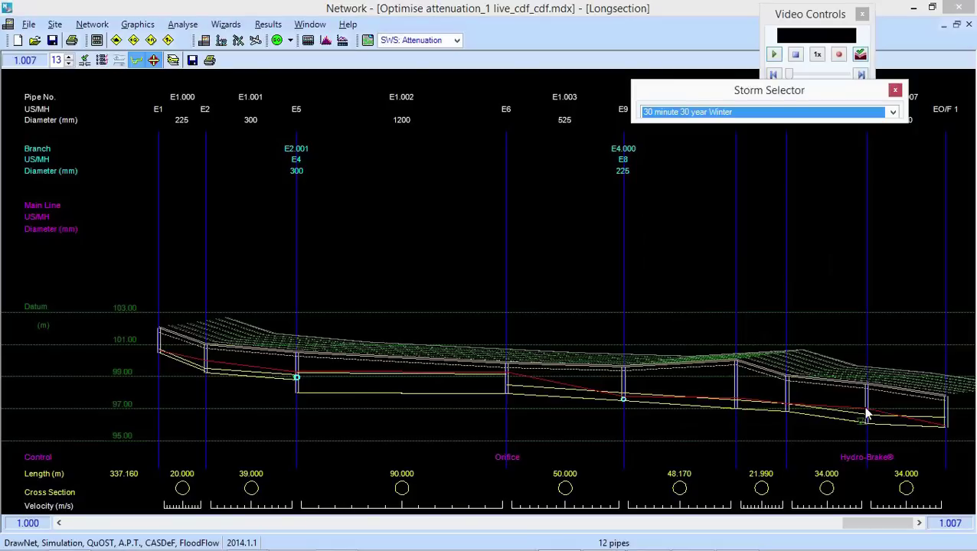
{"action": "left_click", "coordinate": [893, 113]}
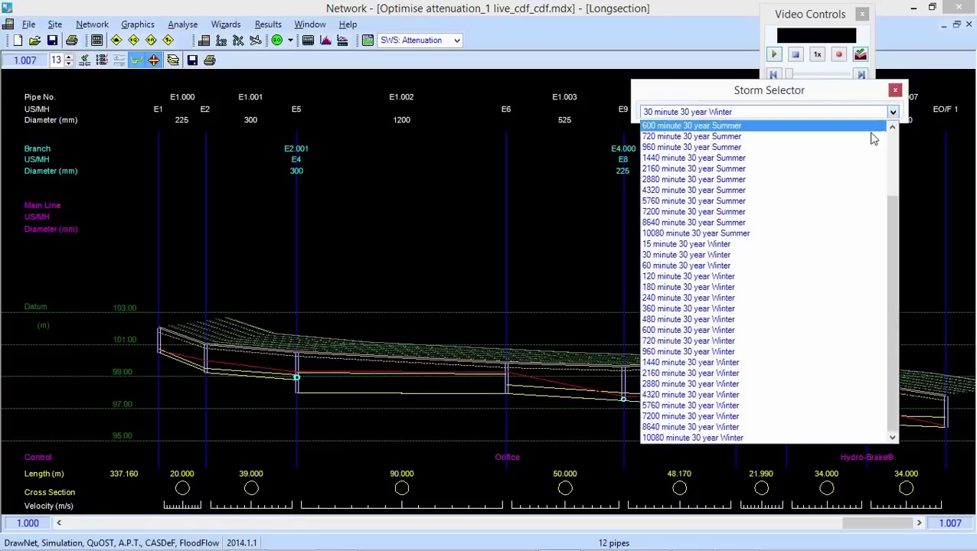
{"action": "left_click", "coordinate": [818, 320]}
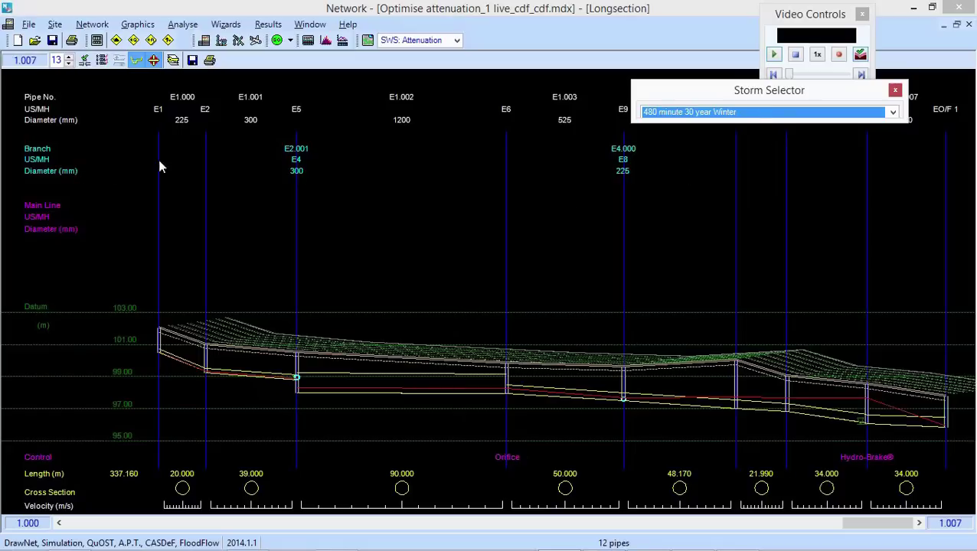
Review the CASDeF Audit Trail down to its summary of defined orifices, upsized pipes and storage, and close it
{"action": "left_click", "coordinate": [268, 24]}
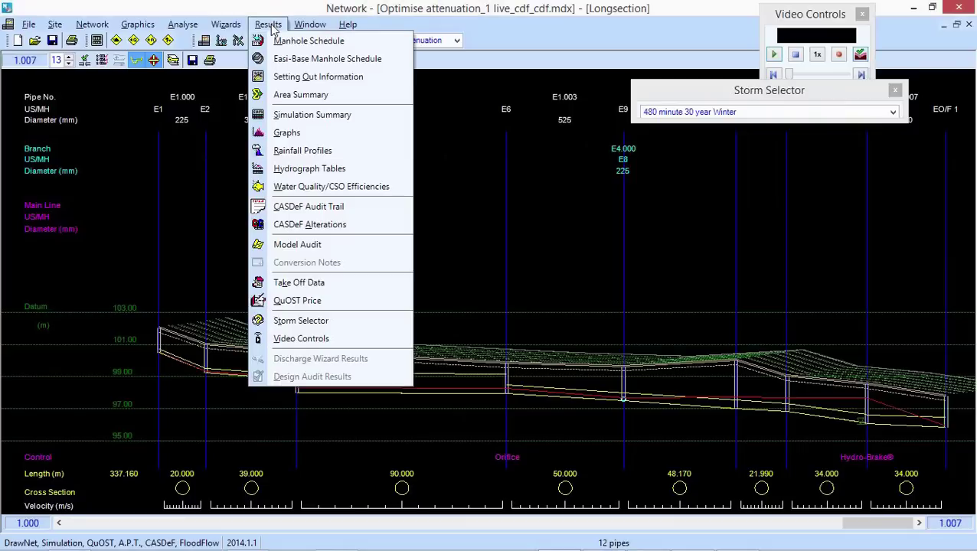
{"action": "left_click", "coordinate": [314, 209]}
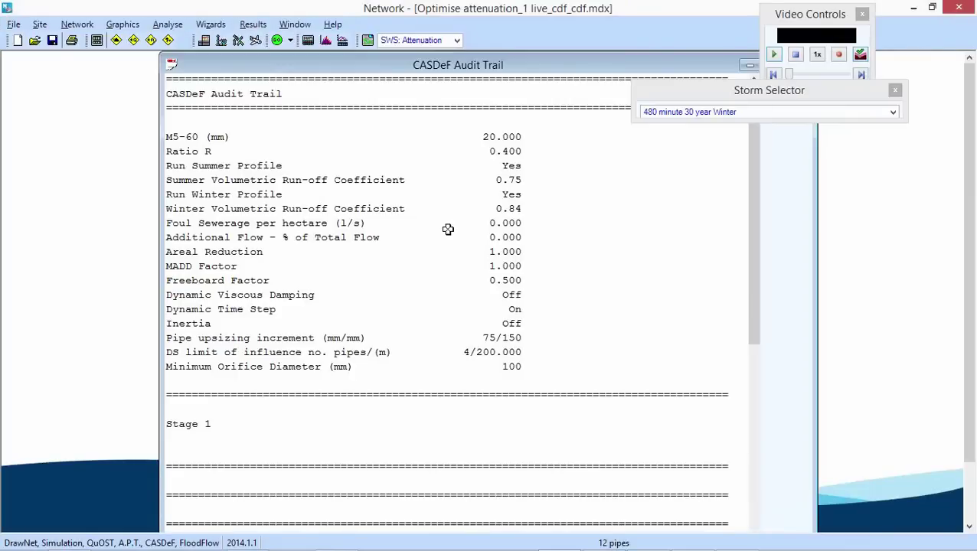
{"action": "scroll", "coordinate": [450, 230], "scroll_direction": "down", "scroll_amount": 8}
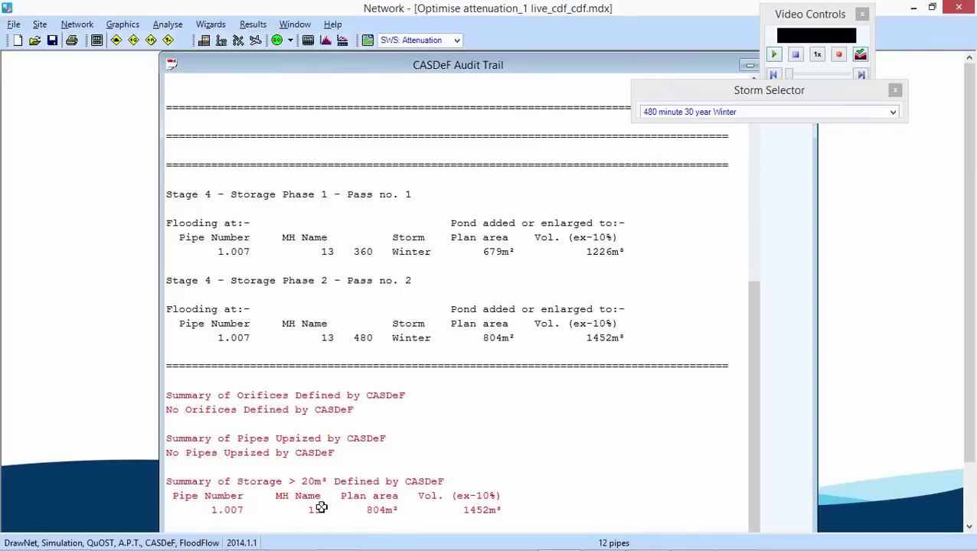
{"action": "left_click_drag", "start_coordinate": [516, 71], "coordinate": [386, 67]}
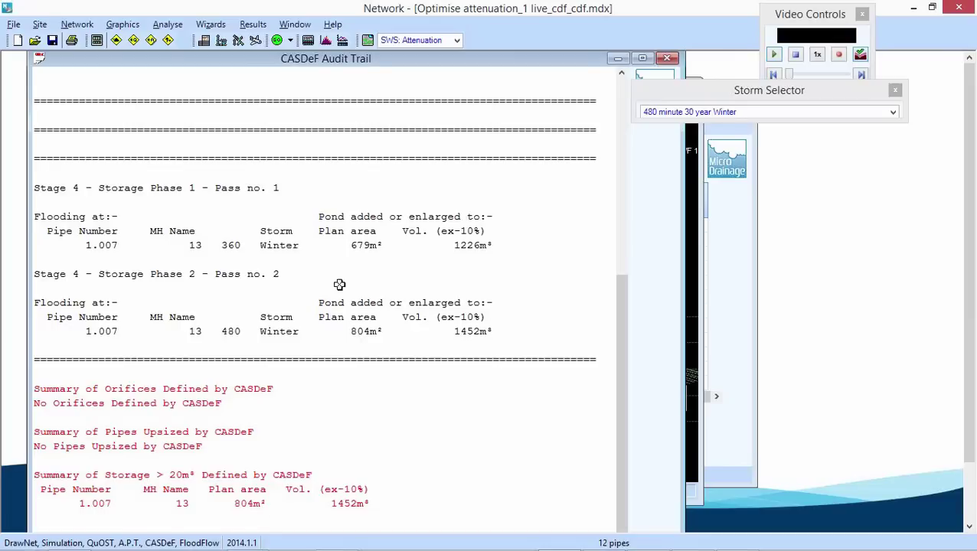
{"action": "left_click", "coordinate": [668, 59]}
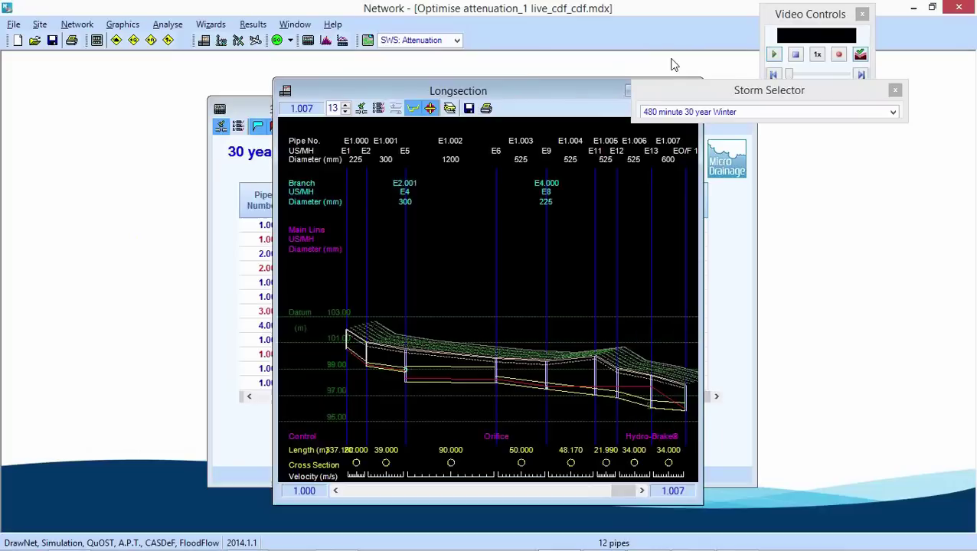
Check the added and sized ponds for pipe 1.007 in the CASDeF Alterations table, and close it
{"action": "left_click", "coordinate": [249, 26]}
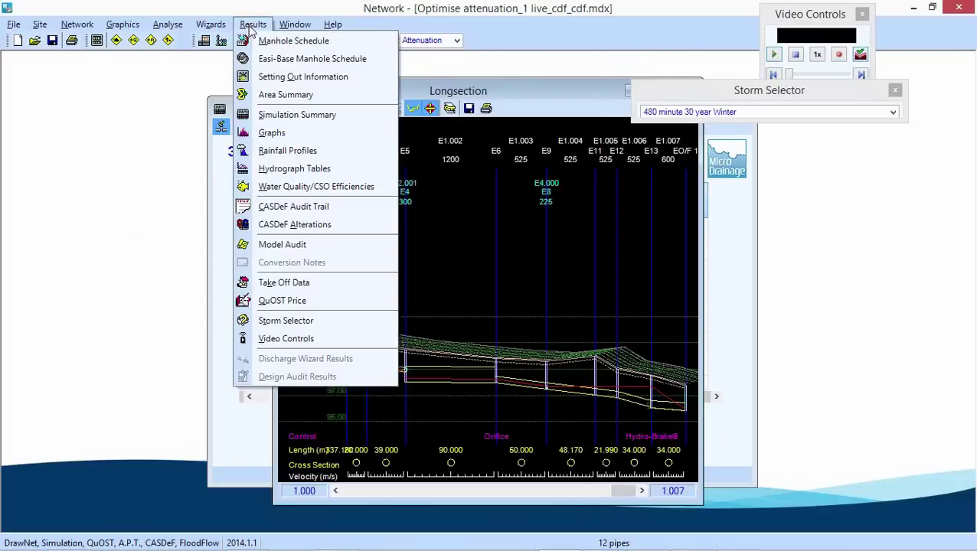
{"action": "left_click", "coordinate": [301, 229]}
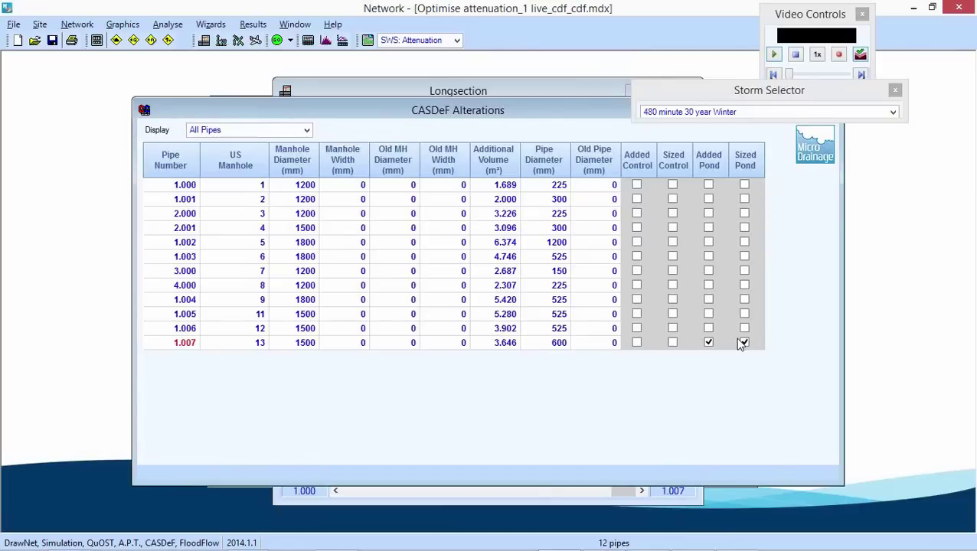
{"action": "left_click_drag", "start_coordinate": [567, 108], "coordinate": [468, 137]}
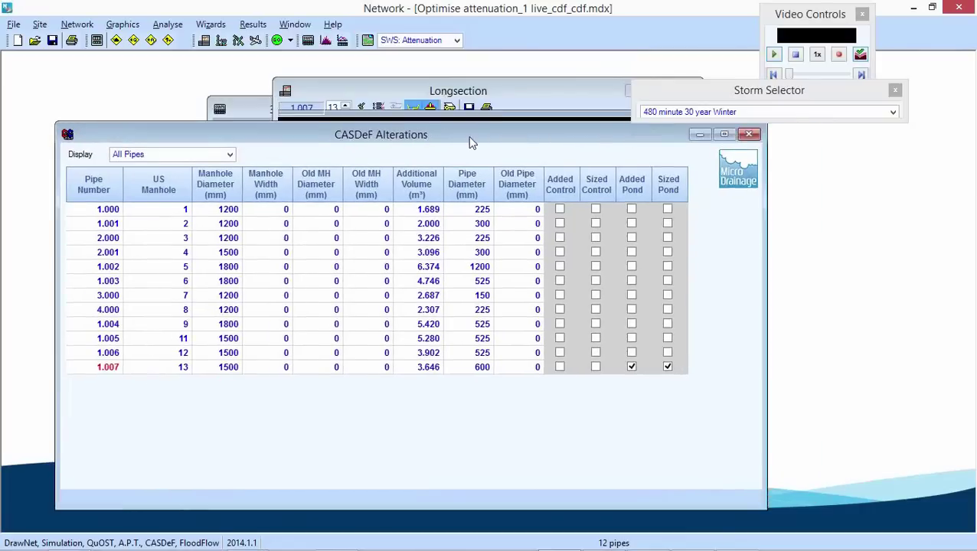
{"action": "left_click", "coordinate": [730, 141]}
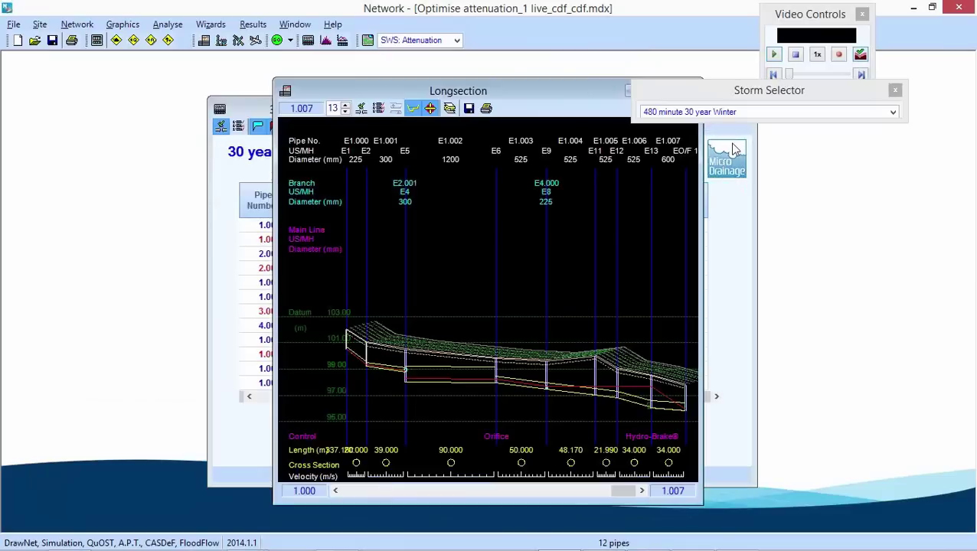
Review the tank or pond depth and area details for pipe 1.007 at manhole 13, and close them without changes
{"action": "left_click", "coordinate": [78, 24]}
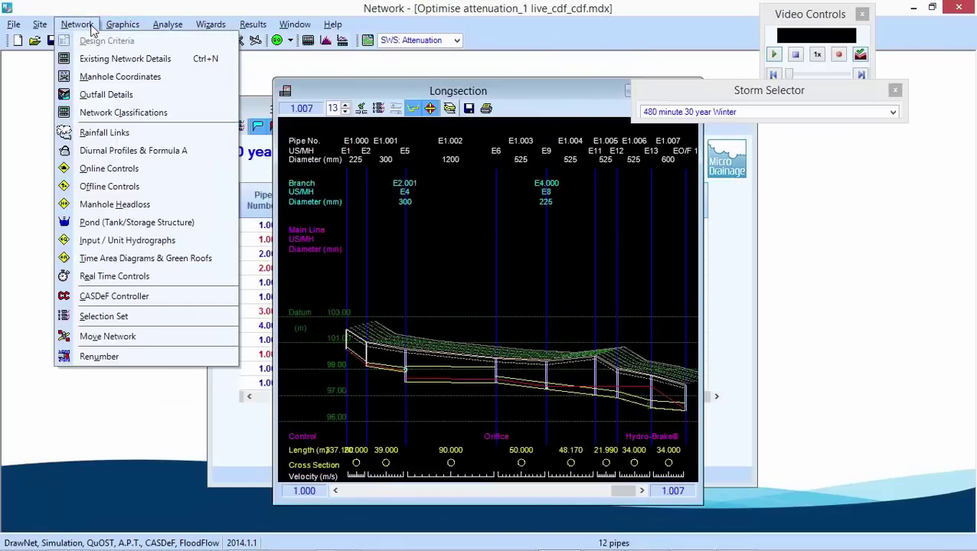
{"action": "left_click", "coordinate": [143, 223]}
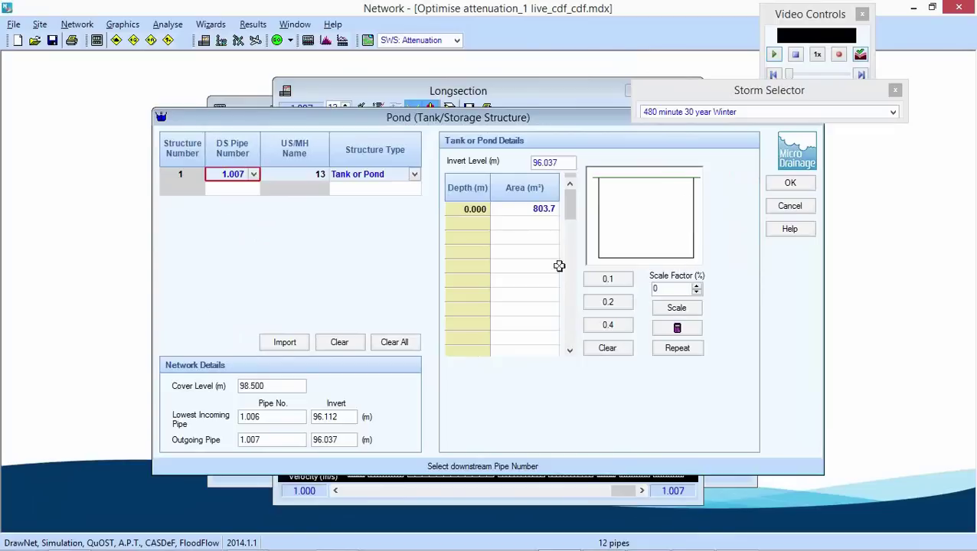
{"action": "left_click", "coordinate": [509, 209]}
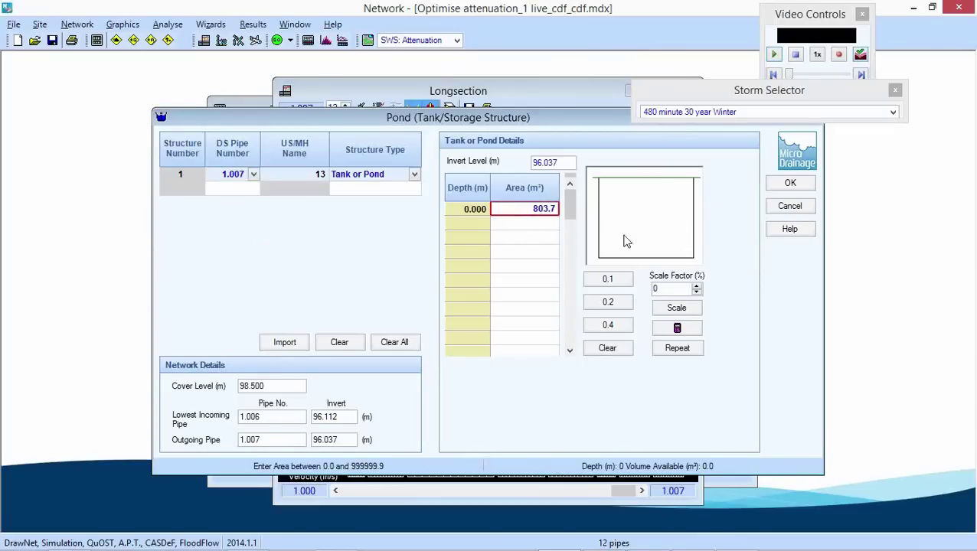
{"action": "left_click", "coordinate": [473, 221]}
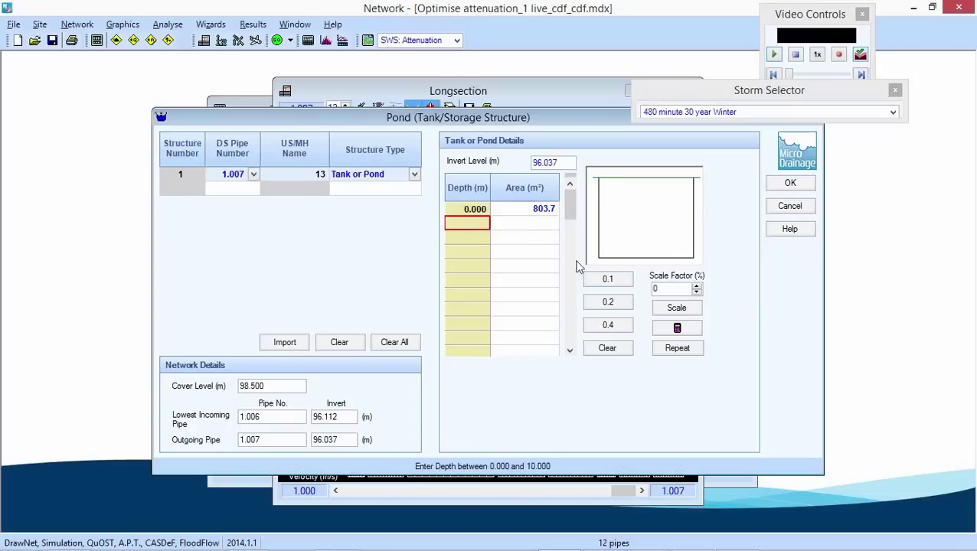
{"action": "left_click", "coordinate": [792, 207]}
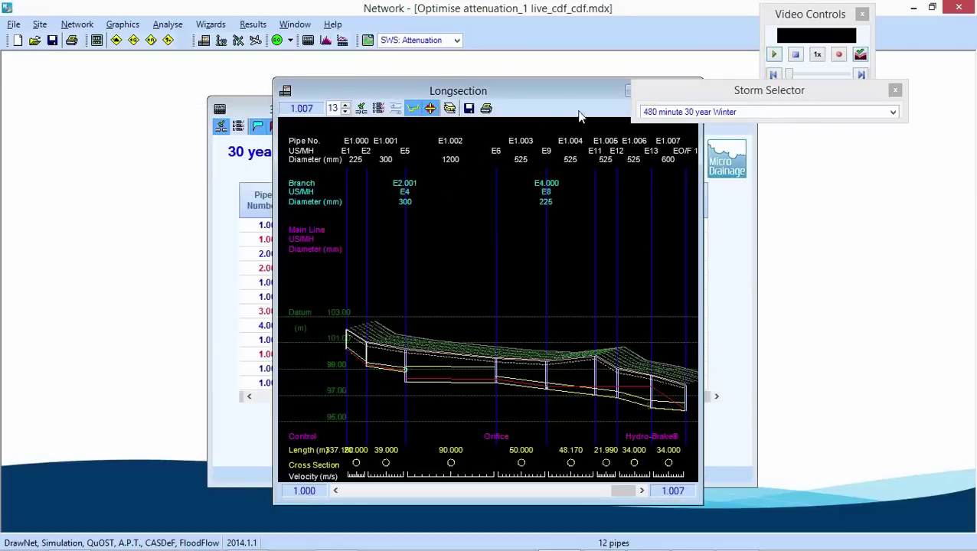
View the network in 3D from the plan and orbit to a side view showing the pipes and storage tank below ground
{"action": "left_click", "coordinate": [239, 40]}
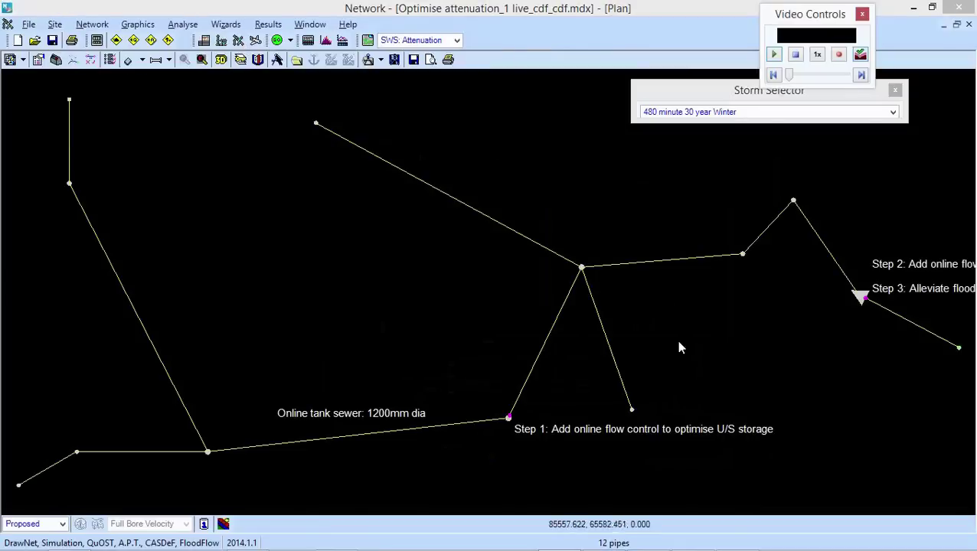
{"action": "middle_click_drag", "start_coordinate": [678, 334], "coordinate": [553, 311]}
{"action": "scroll", "coordinate": [551, 310], "scroll_direction": "up", "scroll_amount": 1}
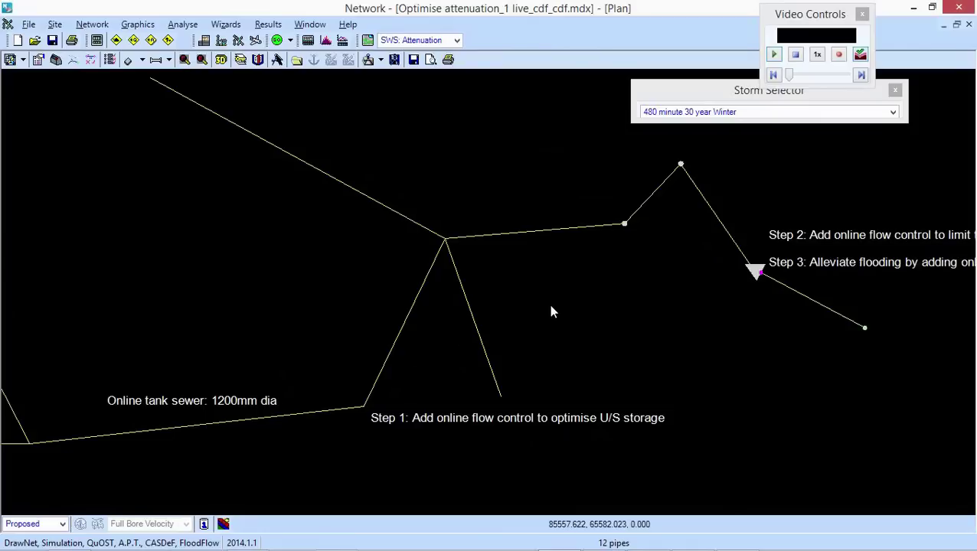
{"action": "left_click", "coordinate": [221, 59]}
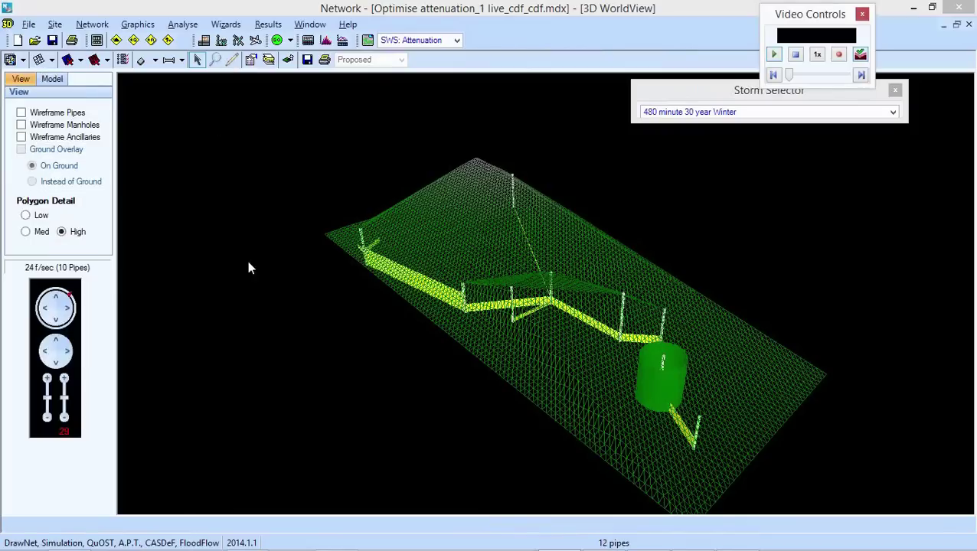
{"action": "right_click", "coordinate": [252, 268]}
{"action": "left_click", "coordinate": [270, 293]}
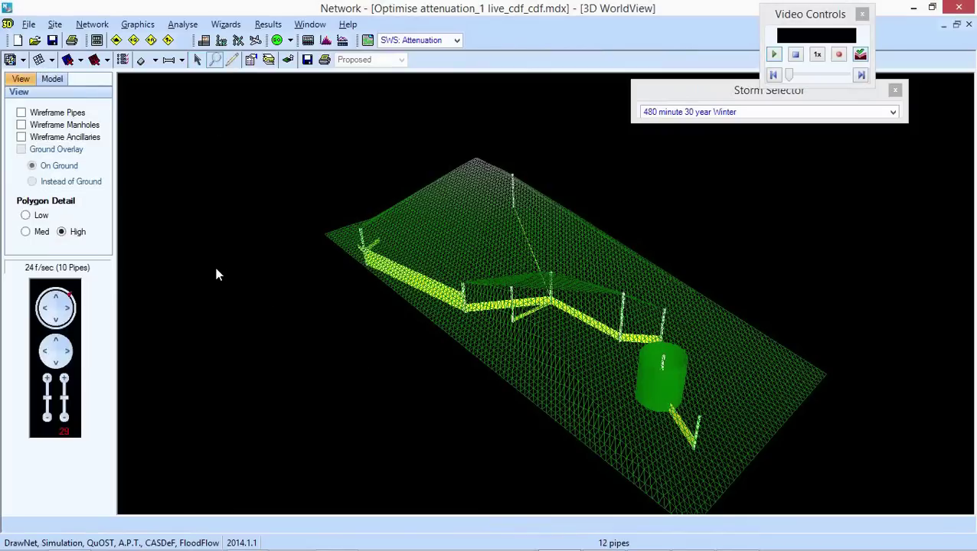
{"action": "mouse_move", "coordinate": [220, 278]}
{"action": "left_mouse_down"}
{"action": "mouse_move", "coordinate": [234, 288]}
{"action": "mouse_move", "coordinate": [234, 258]}
{"action": "left_mouse_up"}
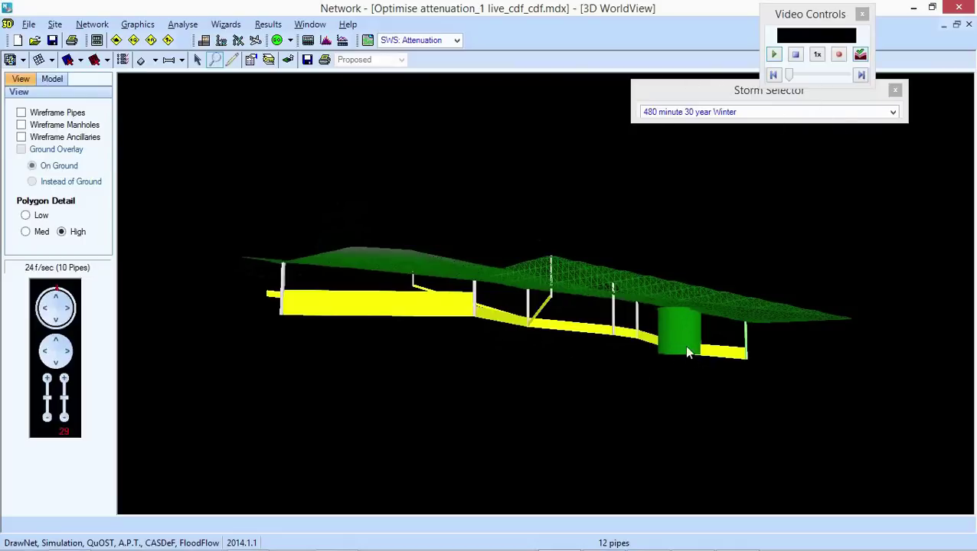
Play the 480 minute 30 year Winter storm in the 3D view at 2x speed, pausing it at 400 minutes
{"action": "left_click", "coordinate": [774, 55]}
{"action": "left_click", "coordinate": [817, 55]}
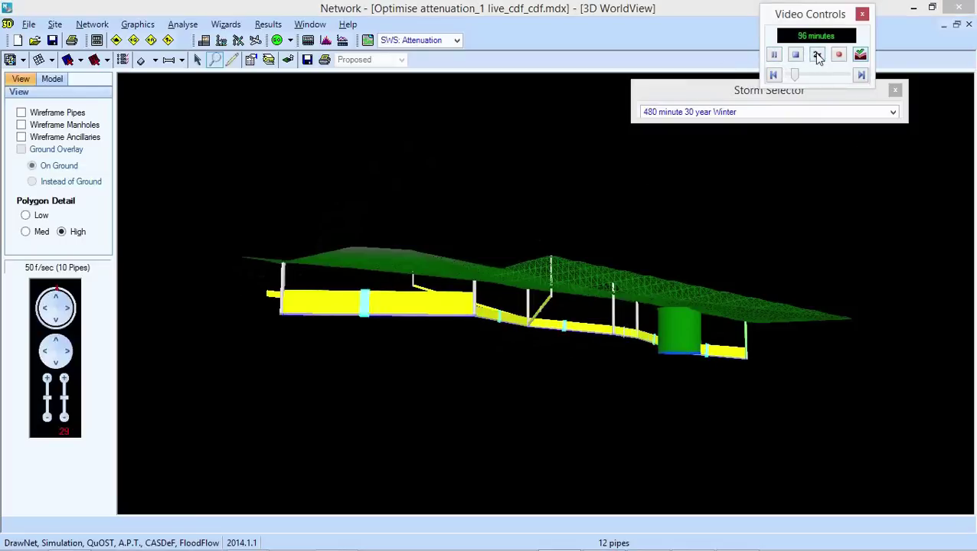
{"action": "left_click", "coordinate": [774, 55]}
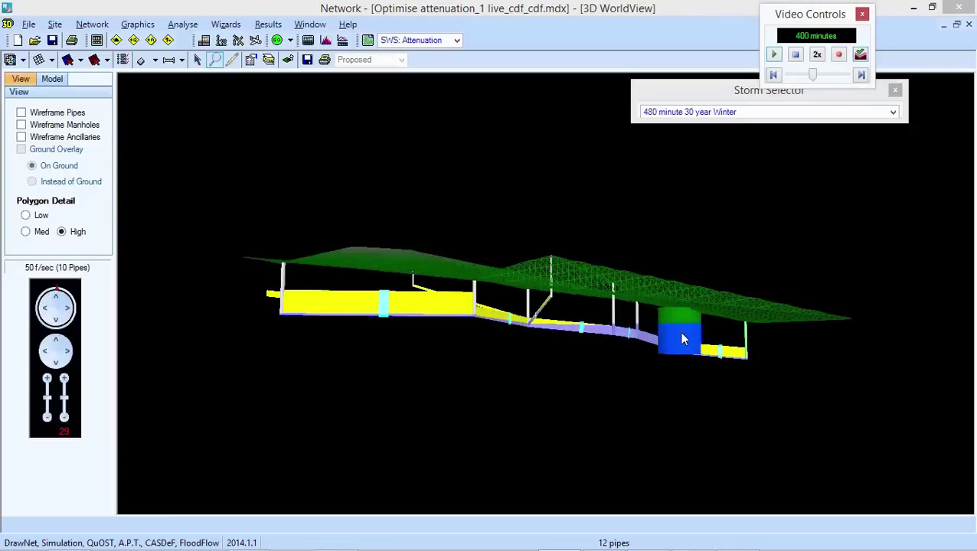
Select the 30 minute 30 year Winter storm and play it in the 3D view at 1x speed, pausing at 24 minutes
{"action": "left_click", "coordinate": [893, 113]}
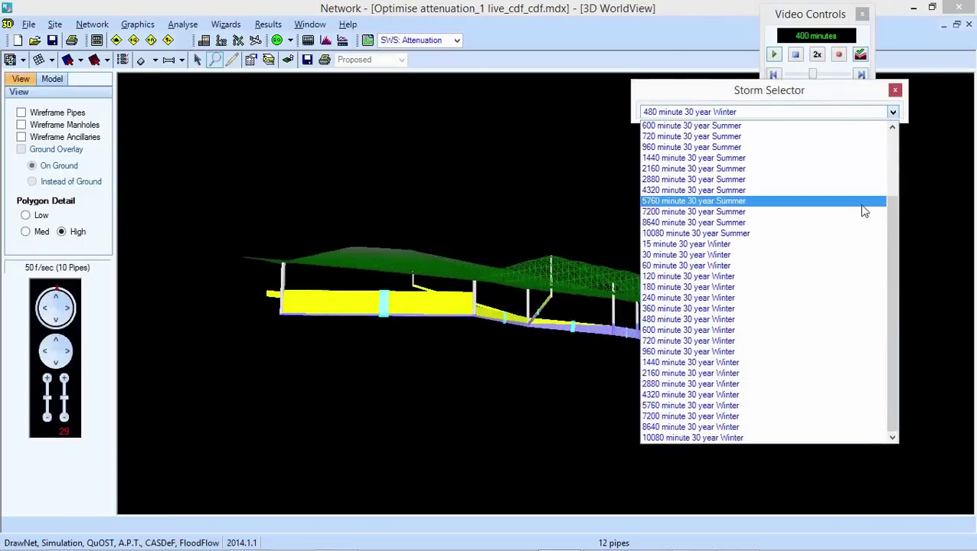
{"action": "left_click", "coordinate": [857, 246]}
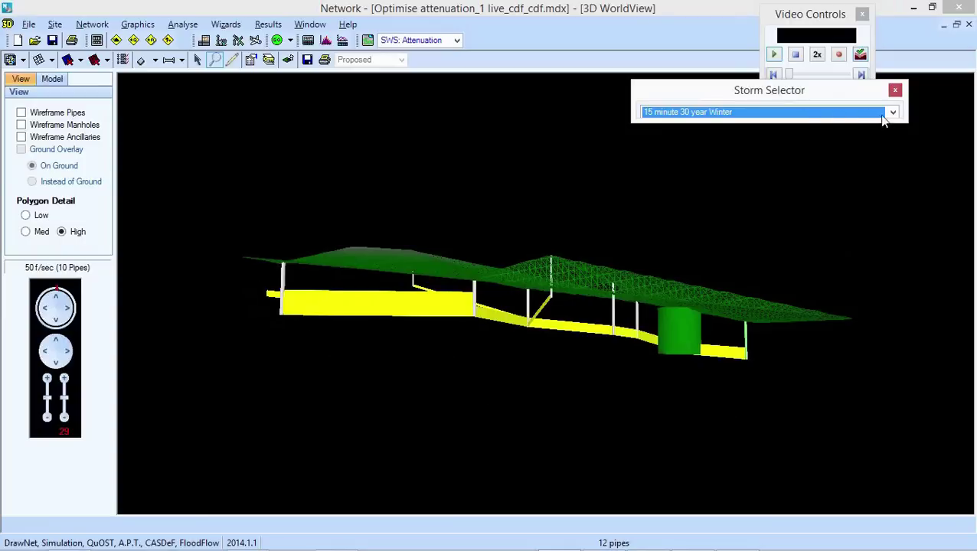
{"action": "left_click", "coordinate": [893, 113]}
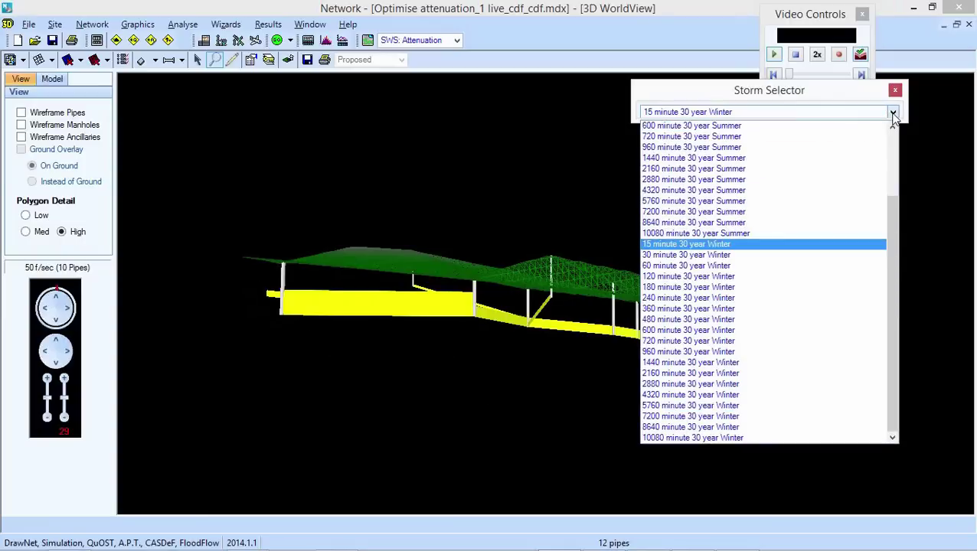
{"action": "left_click", "coordinate": [806, 257]}
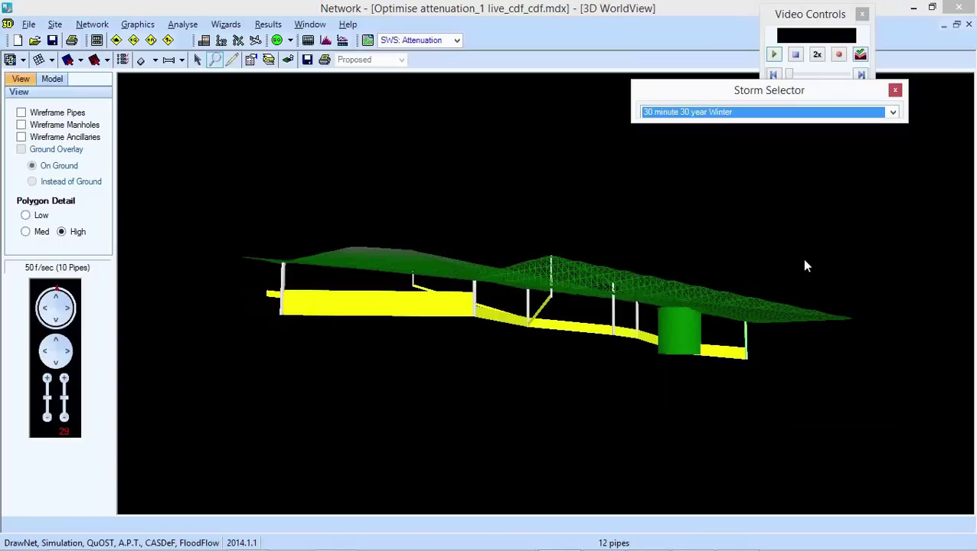
{"action": "left_click", "coordinate": [817, 54]}
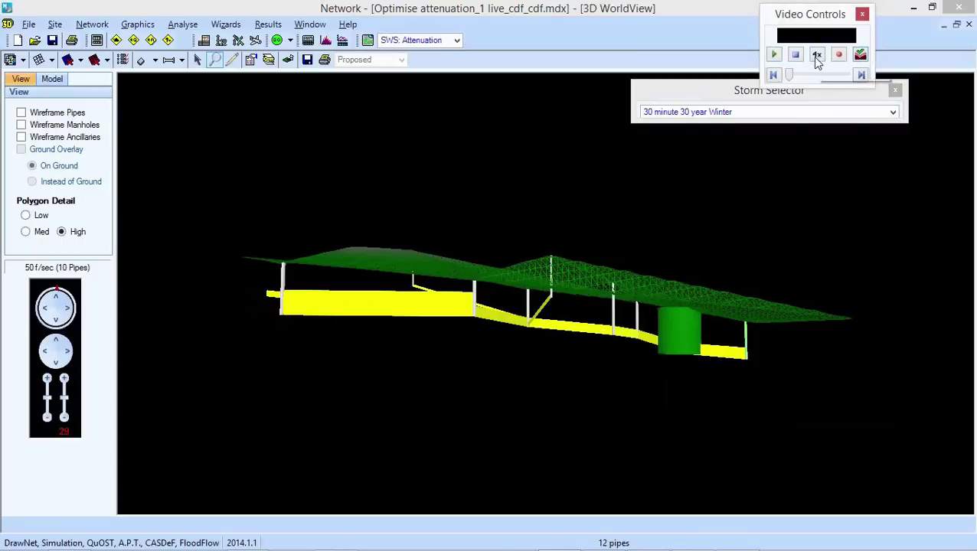
{"action": "left_click", "coordinate": [774, 55]}
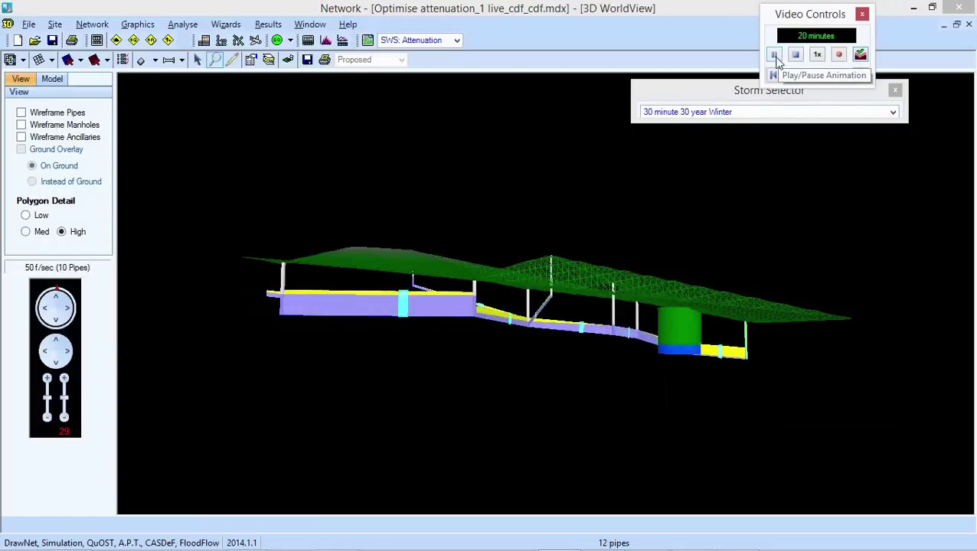
{"action": "left_click", "coordinate": [774, 55]}
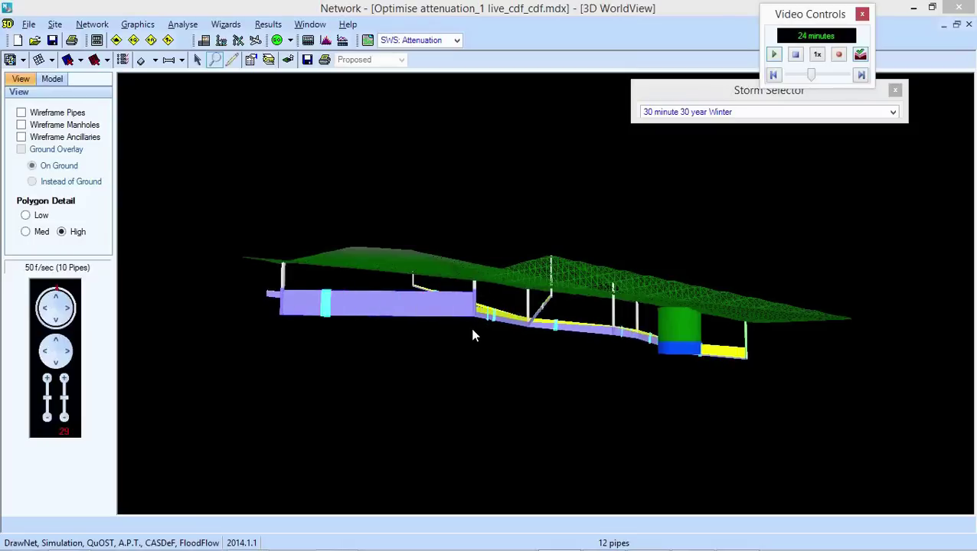
Switch to the PowerPoint slide show
{"action": "key", "text": "alt+Tab"}
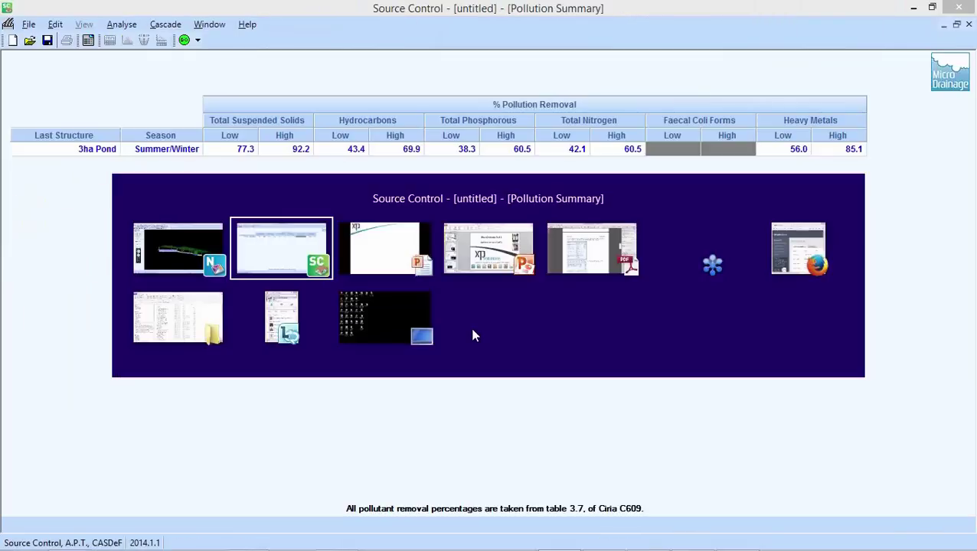
{"action": "key", "text": "alt+Tab"}
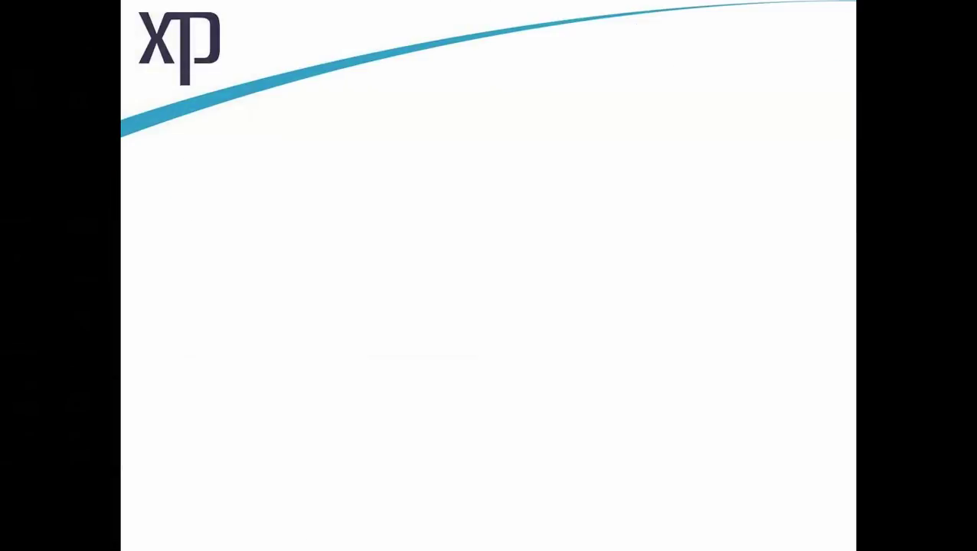